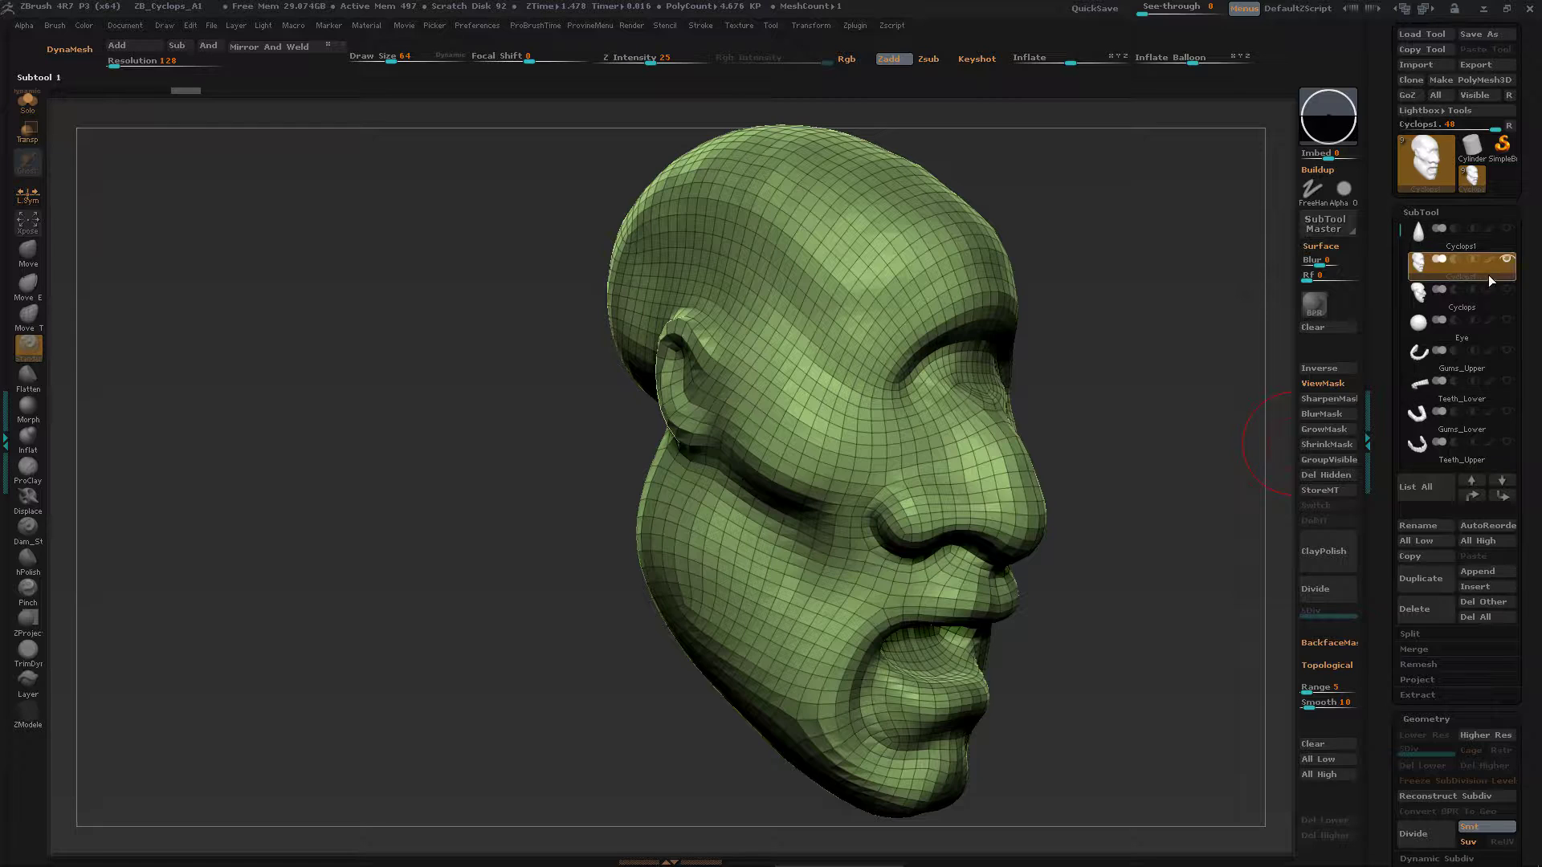
# Step the head's undo history back to its first, densest remesh and examine the topology from the front and side
pyautogui.scroll(-5, 1429, 316)
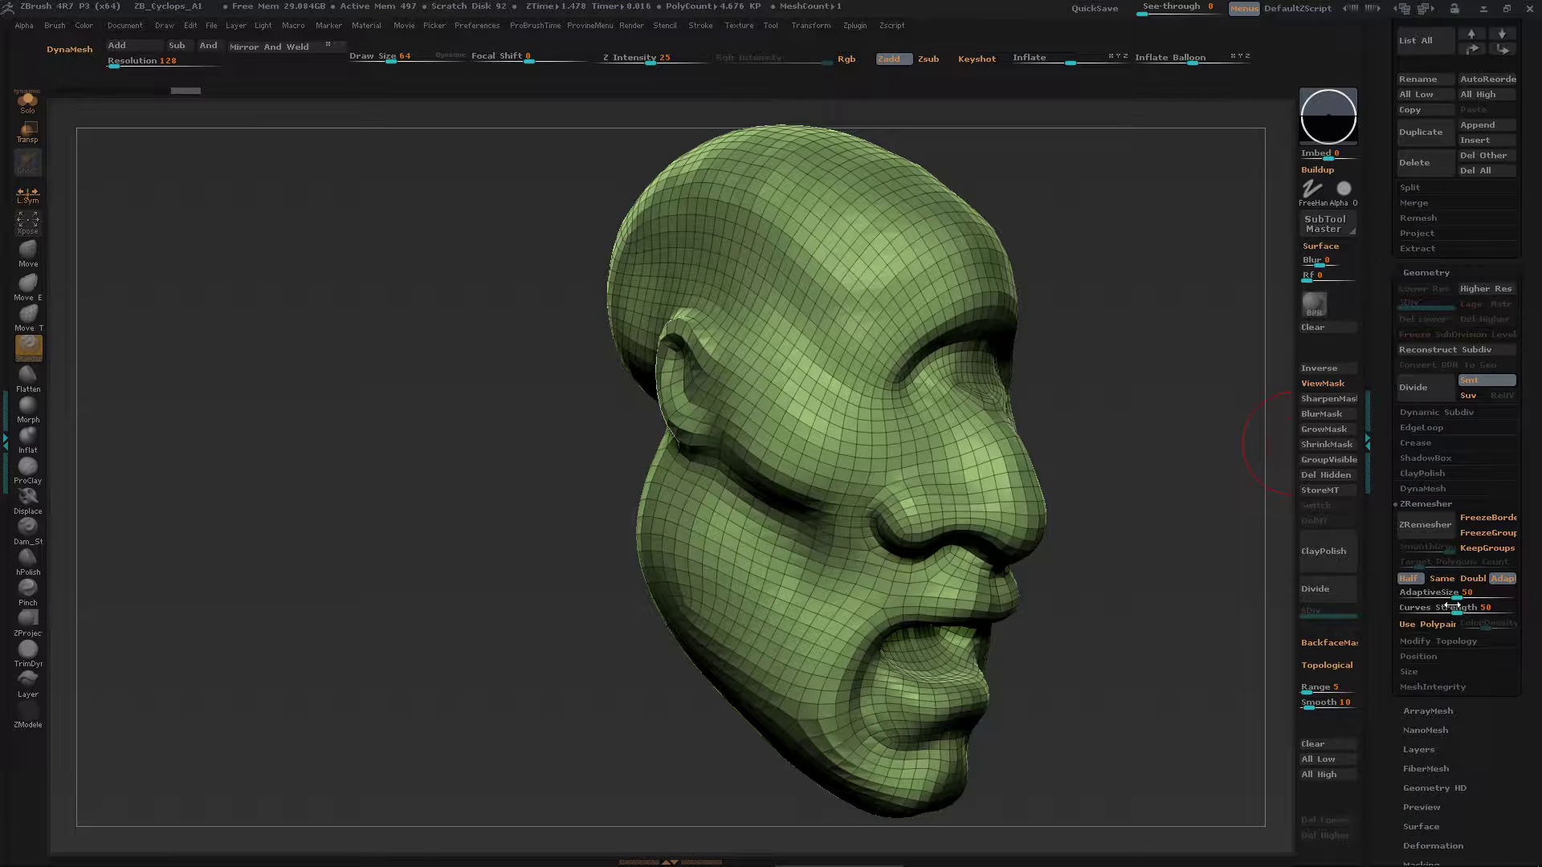
pyautogui.moveTo(185, 87); pyautogui.dragTo(89, 94)
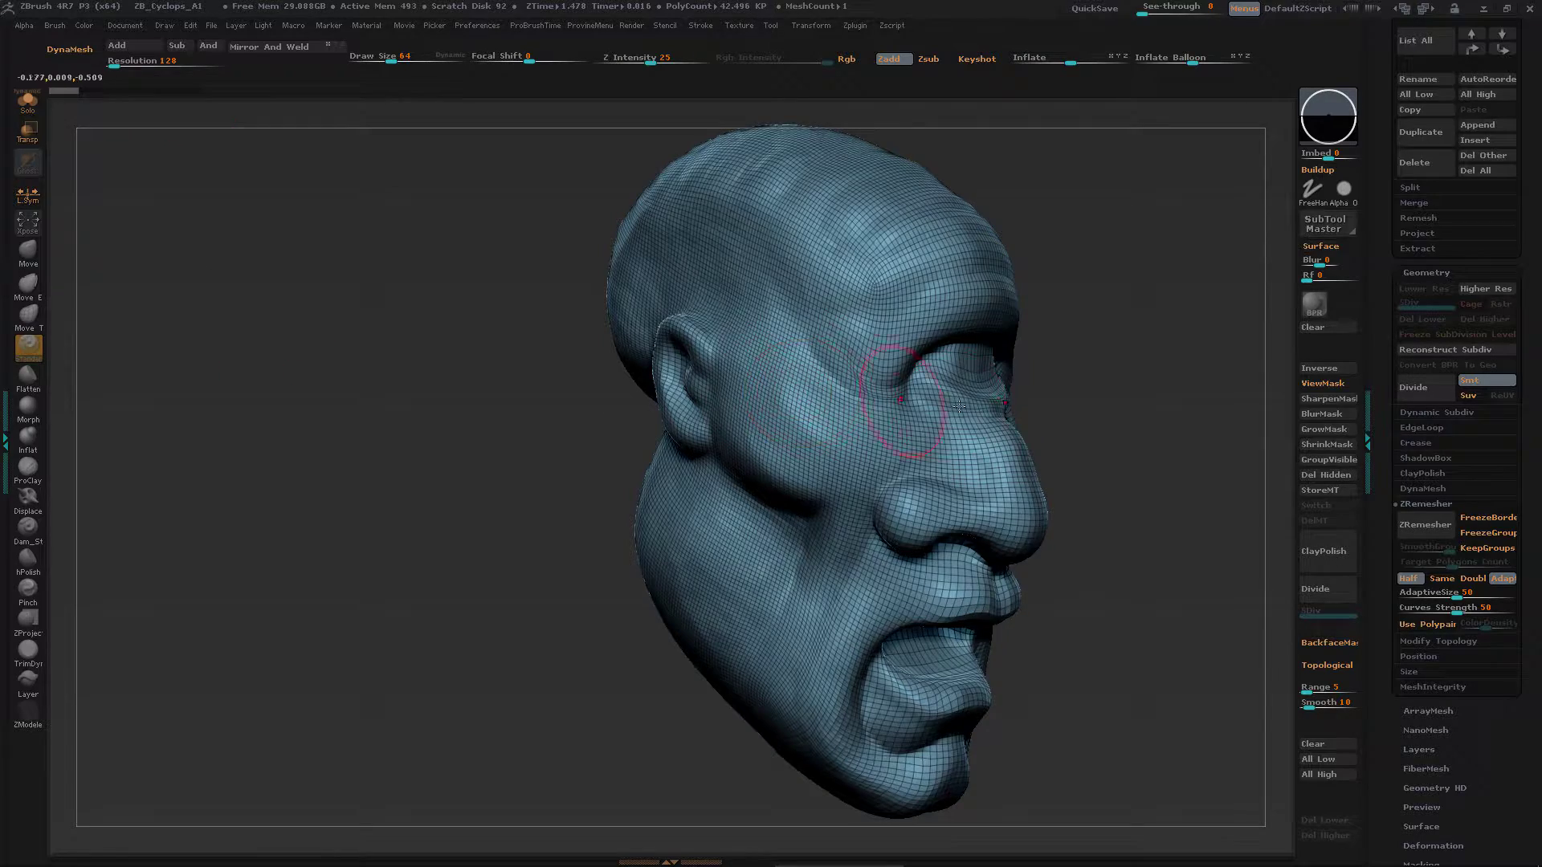
pyautogui.moveTo(1136, 402); pyautogui.dragTo(1000, 477)
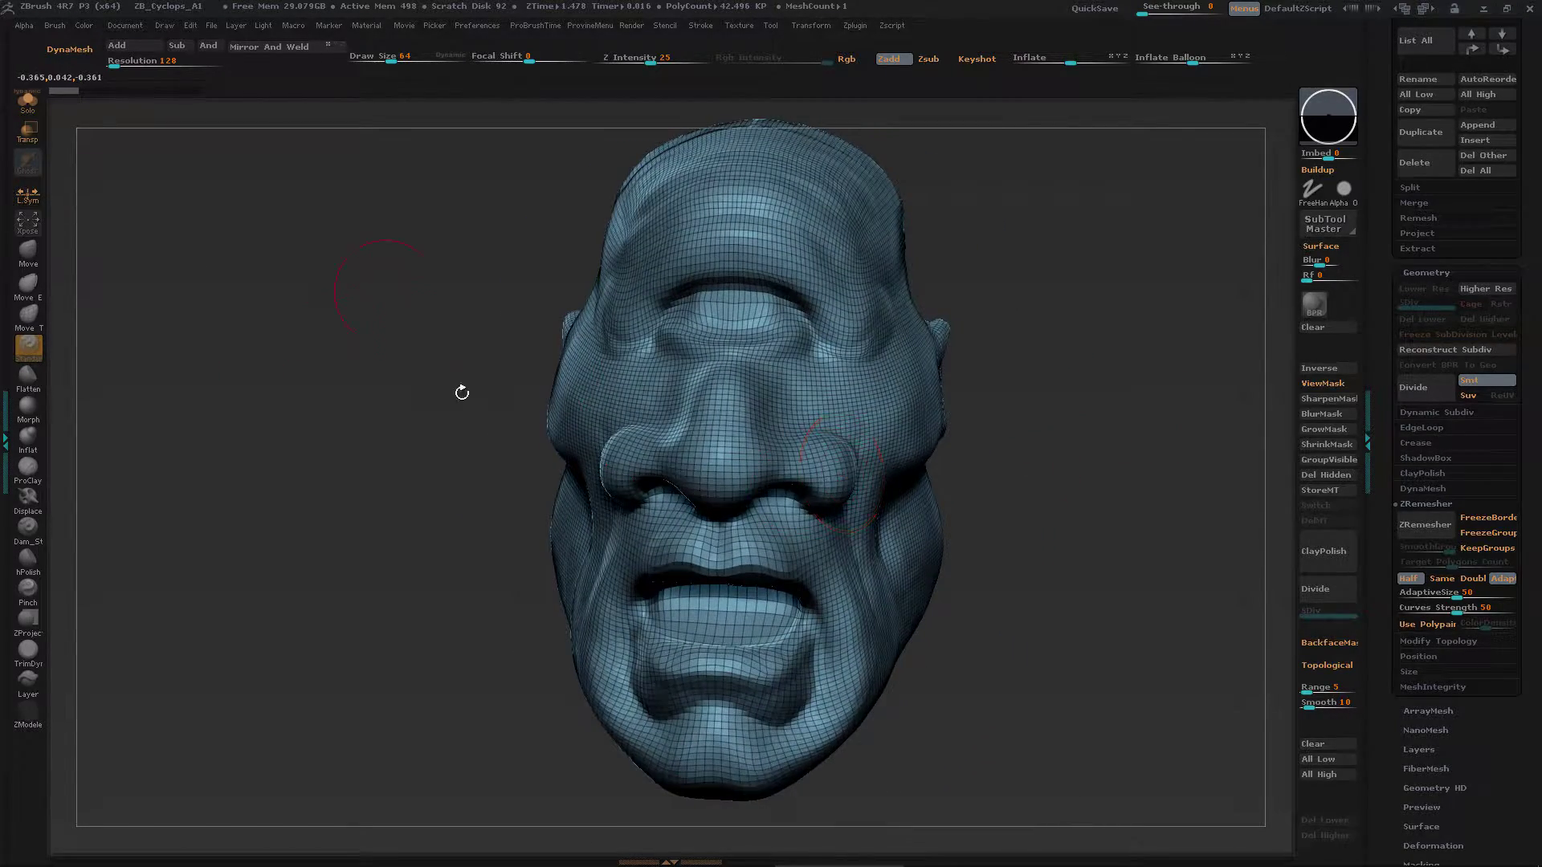
pyautogui.keyDown('alt'); pyautogui.moveTo(1073, 625); pyautogui.dragTo(906, 612); pyautogui.keyUp('alt')
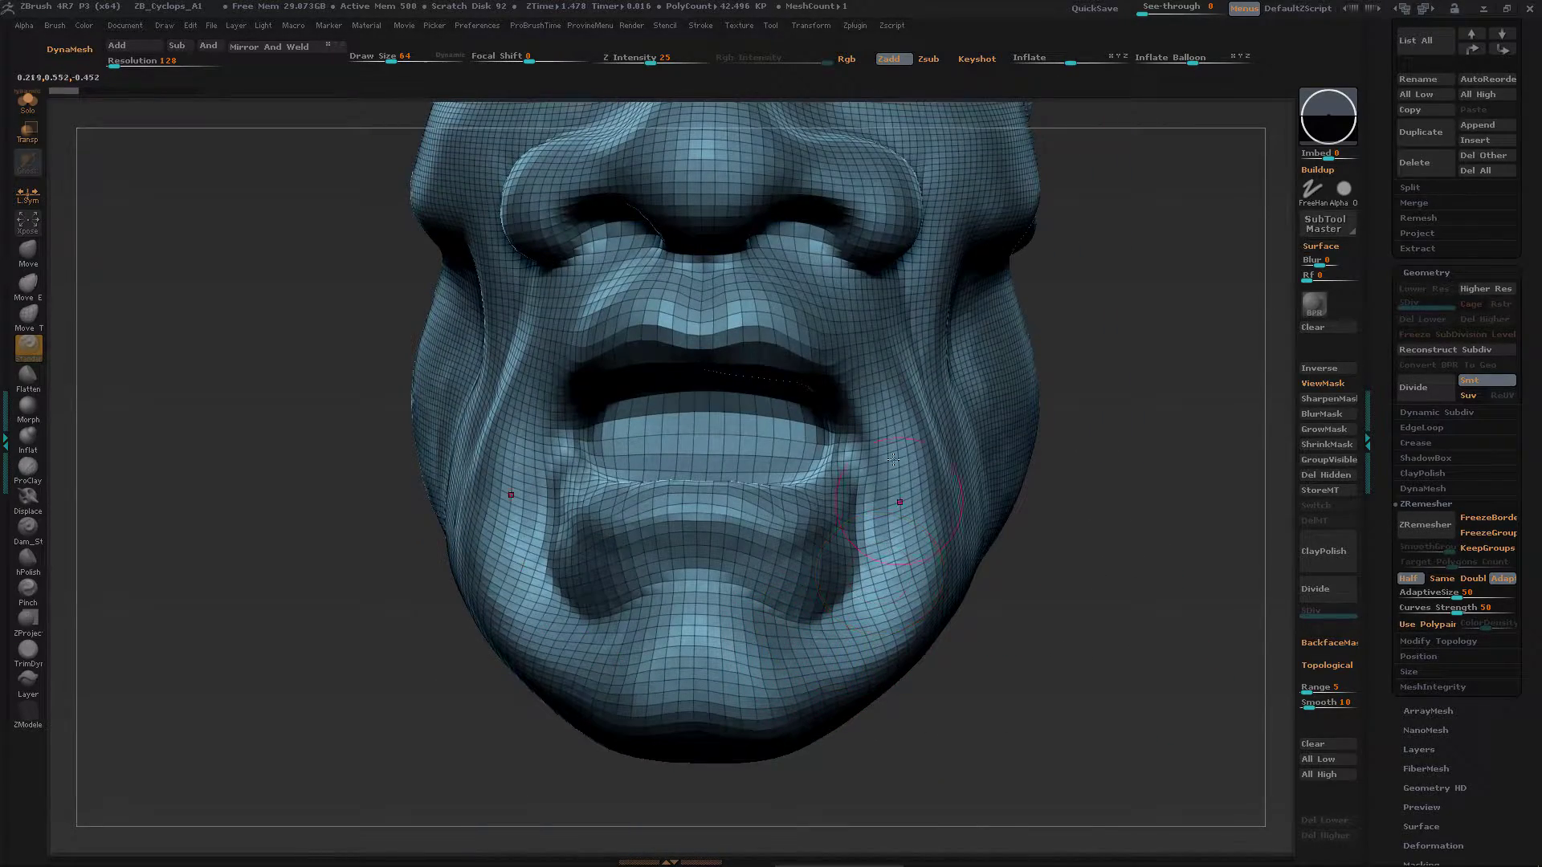
pyautogui.moveTo(1101, 364); pyautogui.dragTo(1172, 546)
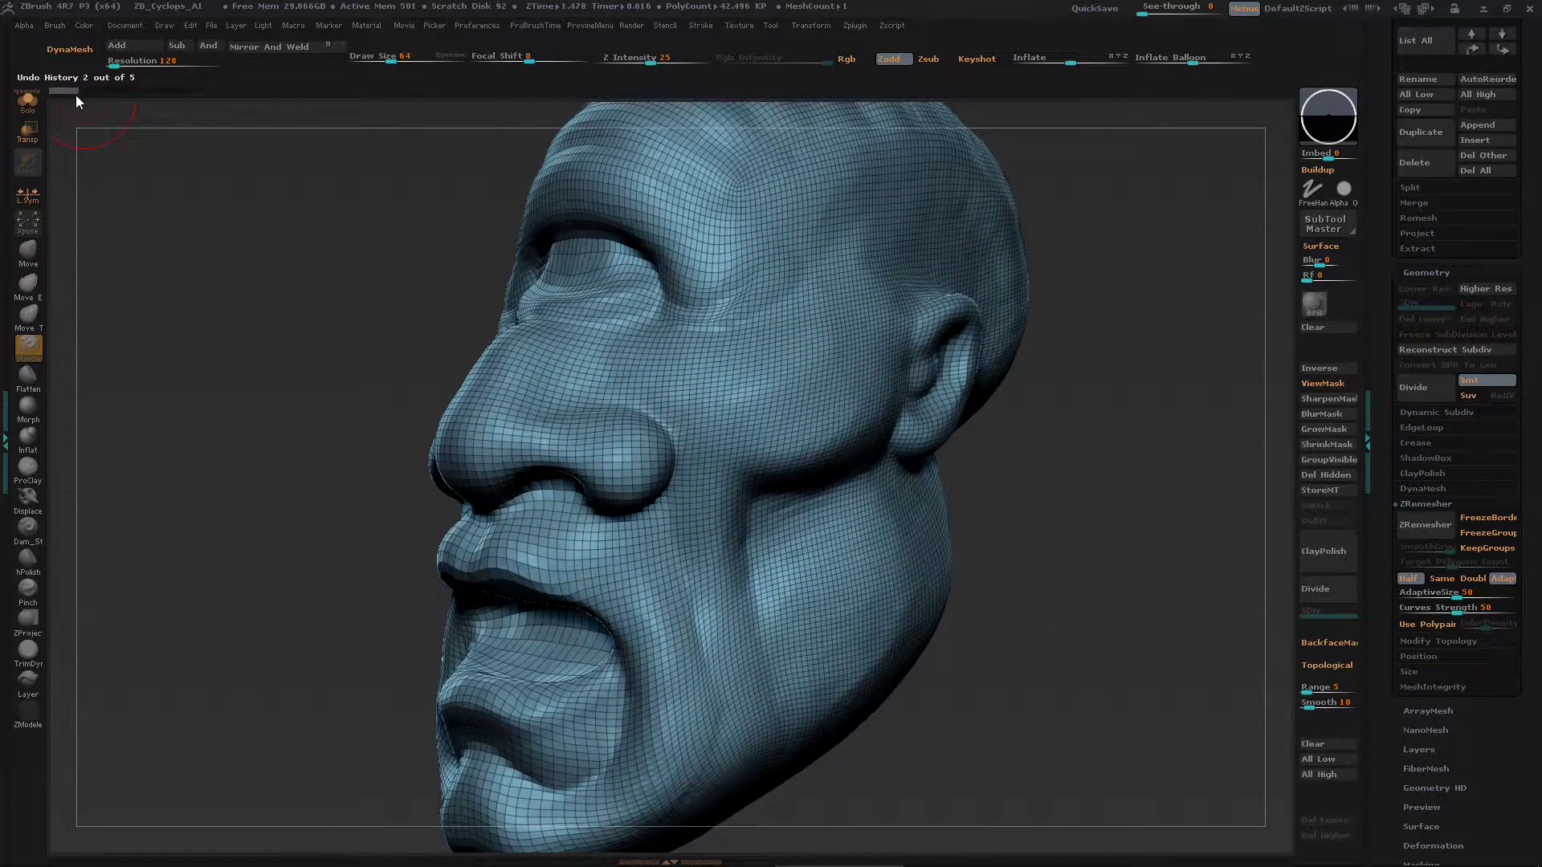
# Advance the undo history through its second and third states and compare the remeshed topology around the face and back of the head
pyautogui.moveTo(90, 112); pyautogui.dragTo(267, 399)
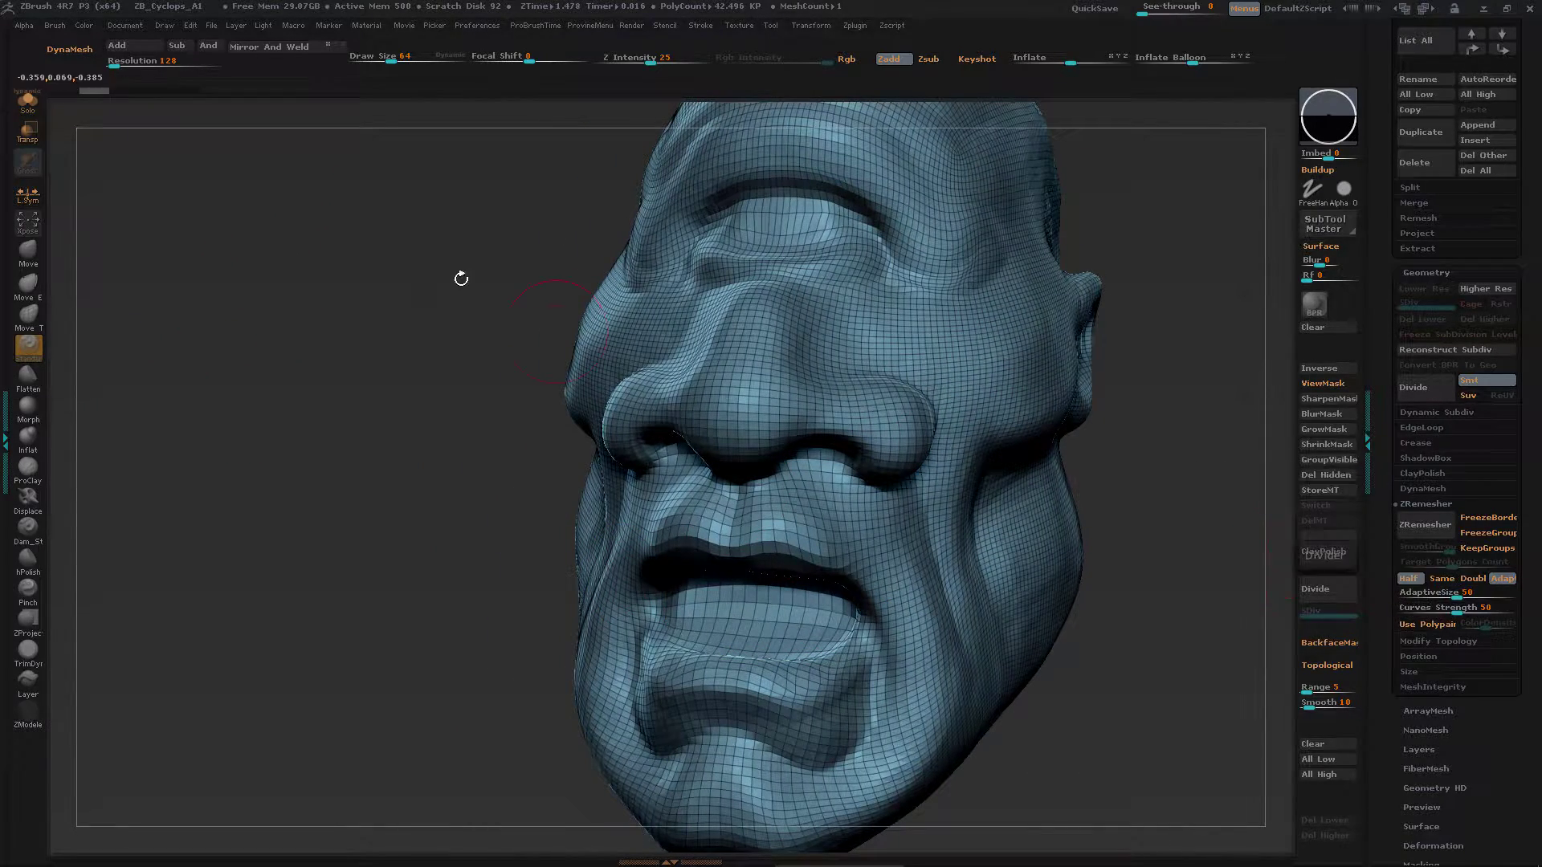
pyautogui.moveTo(105, 91); pyautogui.dragTo(122, 91)
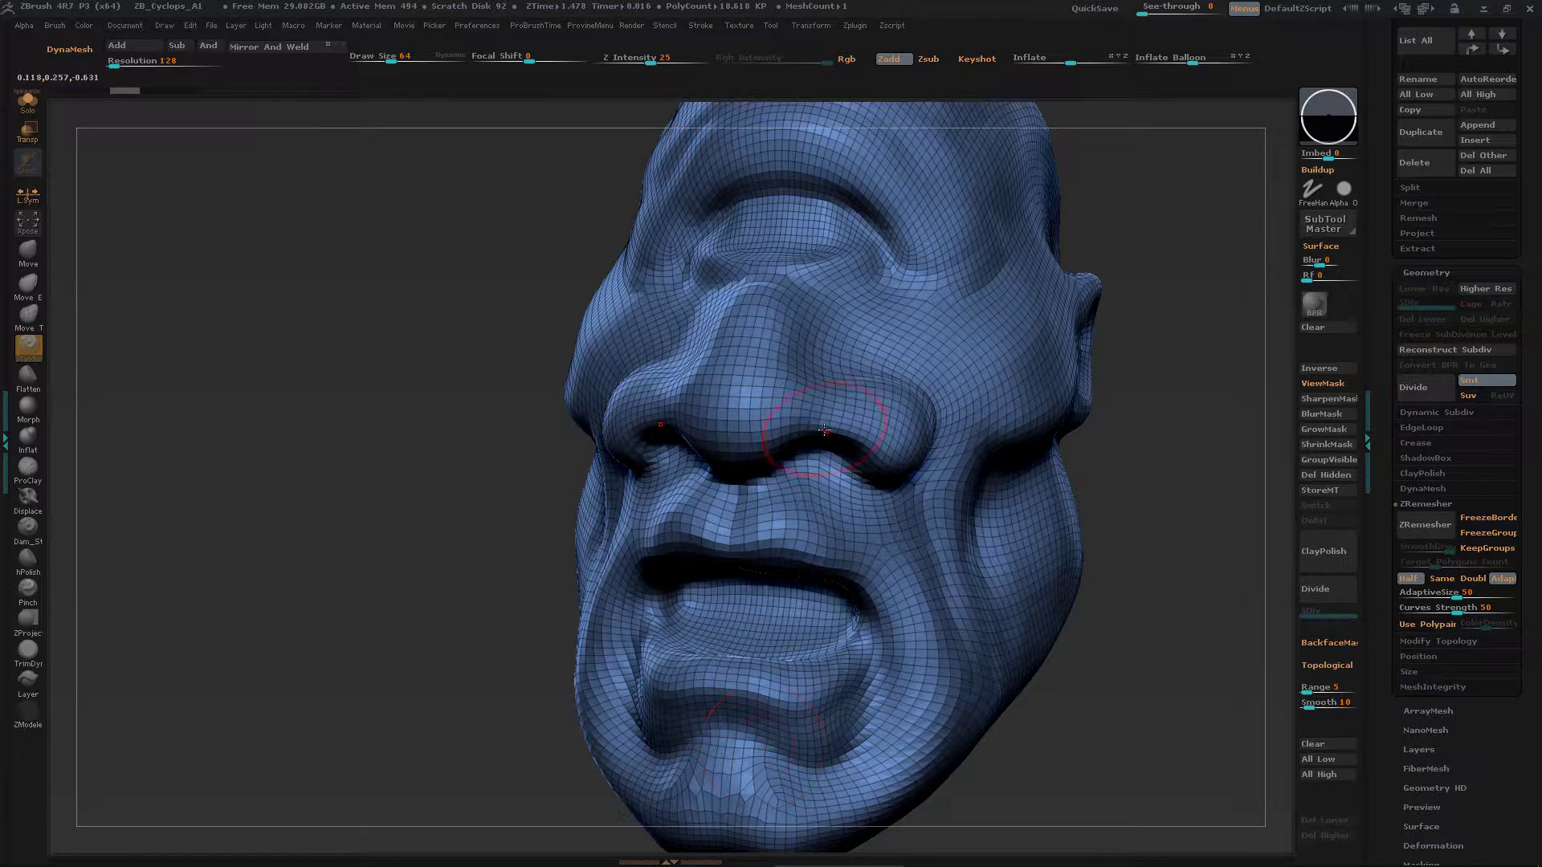
pyautogui.moveTo(482, 517); pyautogui.dragTo(520, 504)
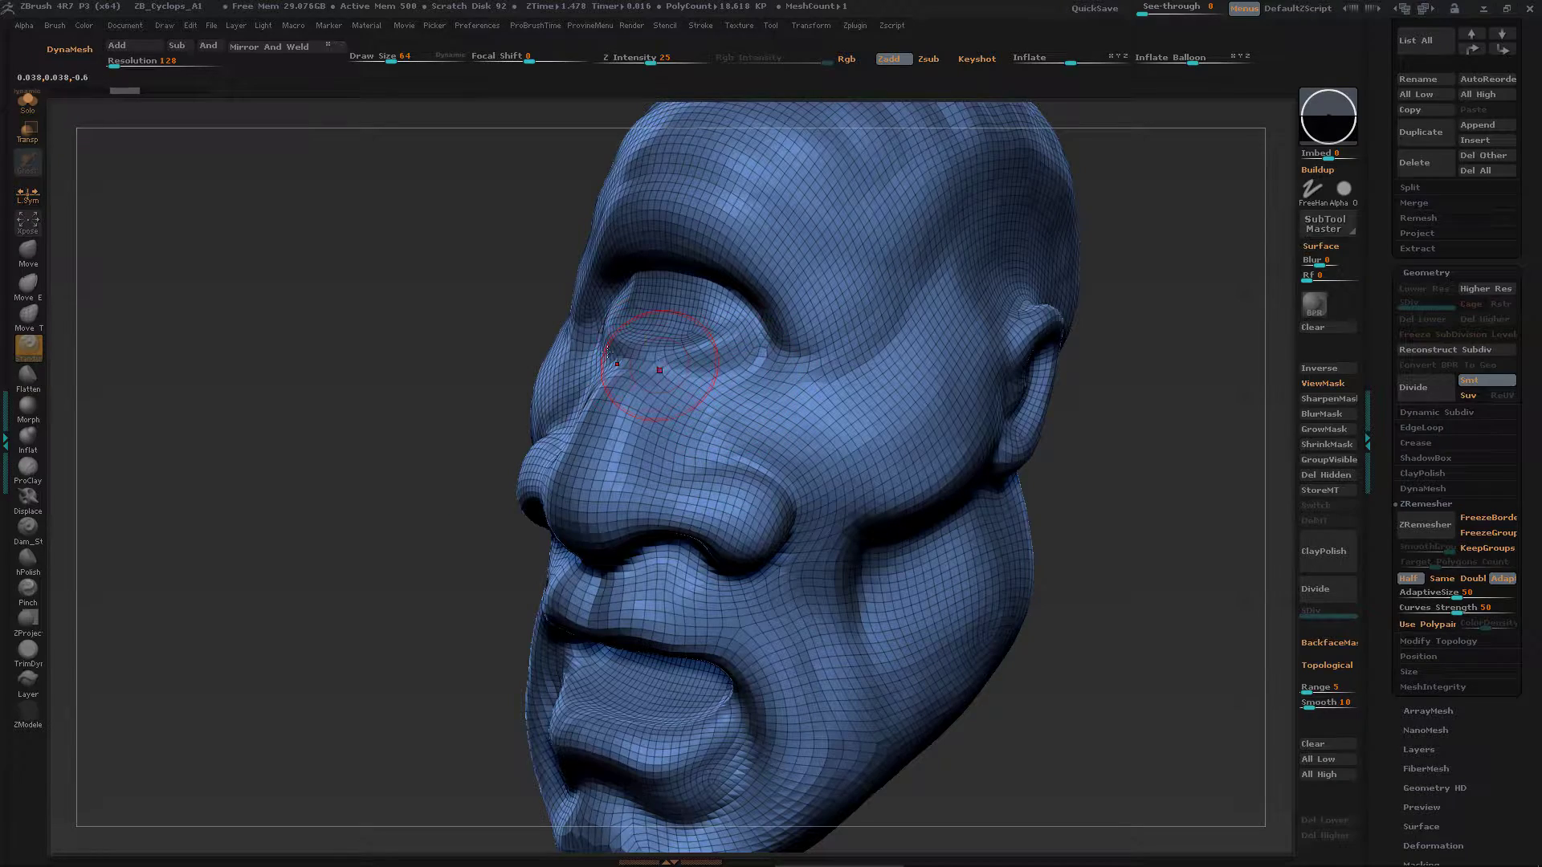
pyautogui.moveTo(1091, 575); pyautogui.dragTo(1124, 481)
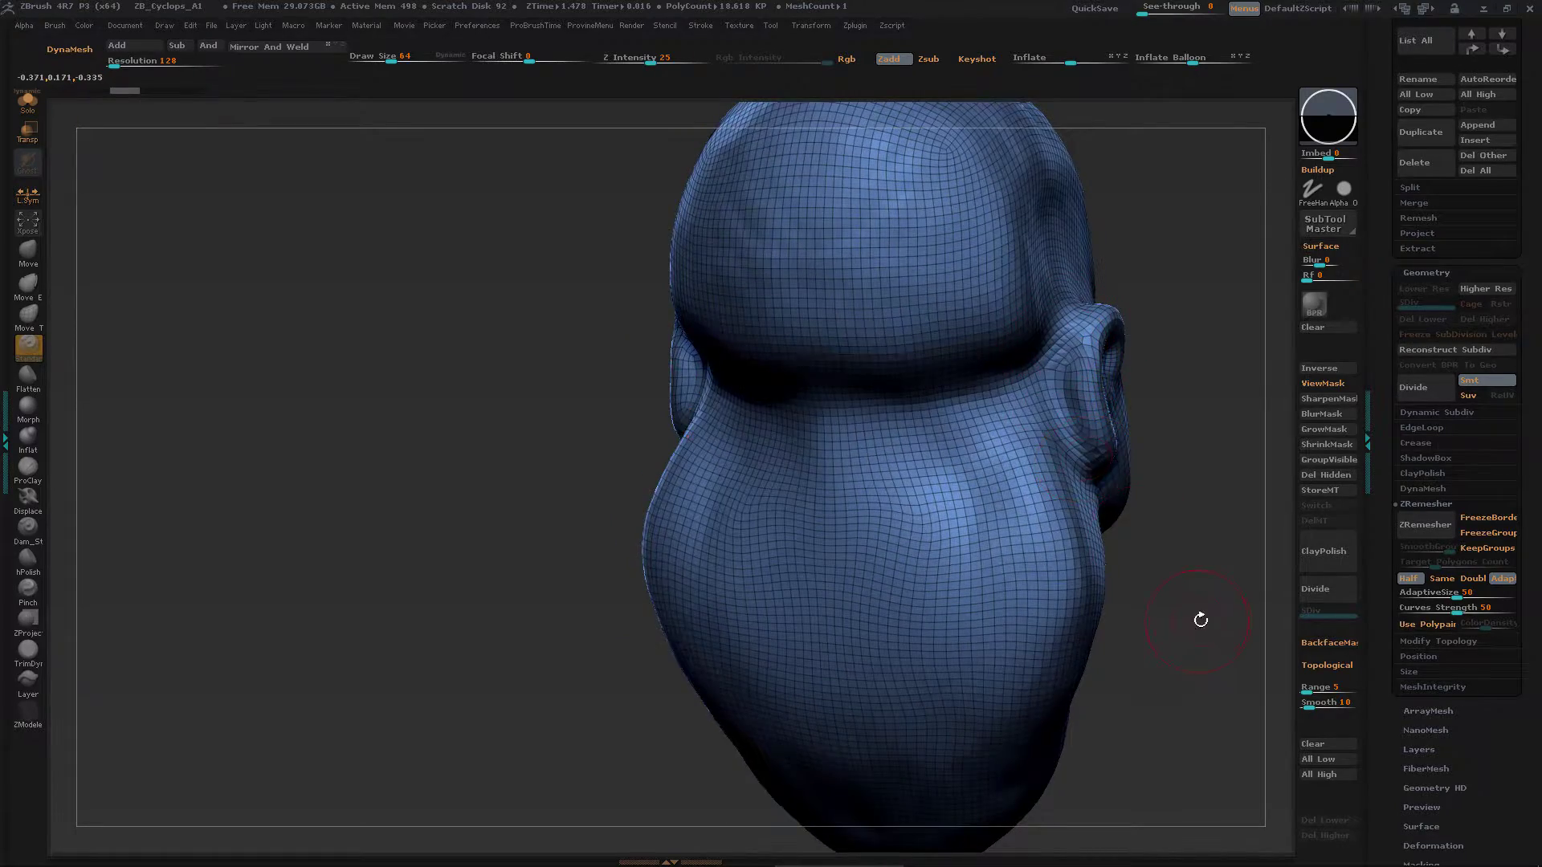
pyautogui.moveTo(1201, 620); pyautogui.dragTo(1161, 562)
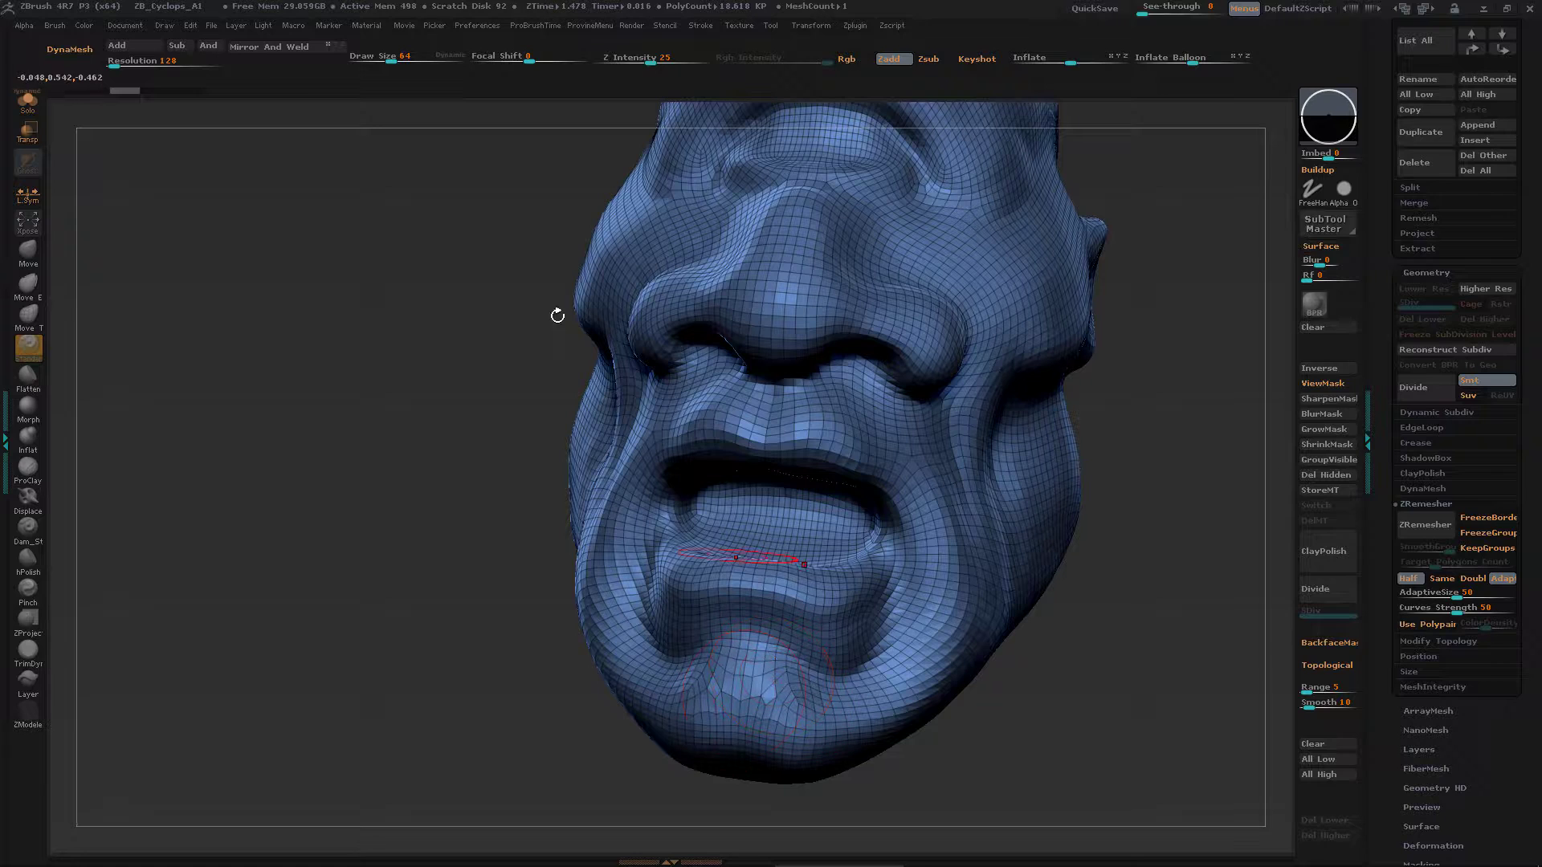
# Advance the undo history to state 4 and examine the mesh around the mouth, jaw and back of the head
pyautogui.click(151, 94)
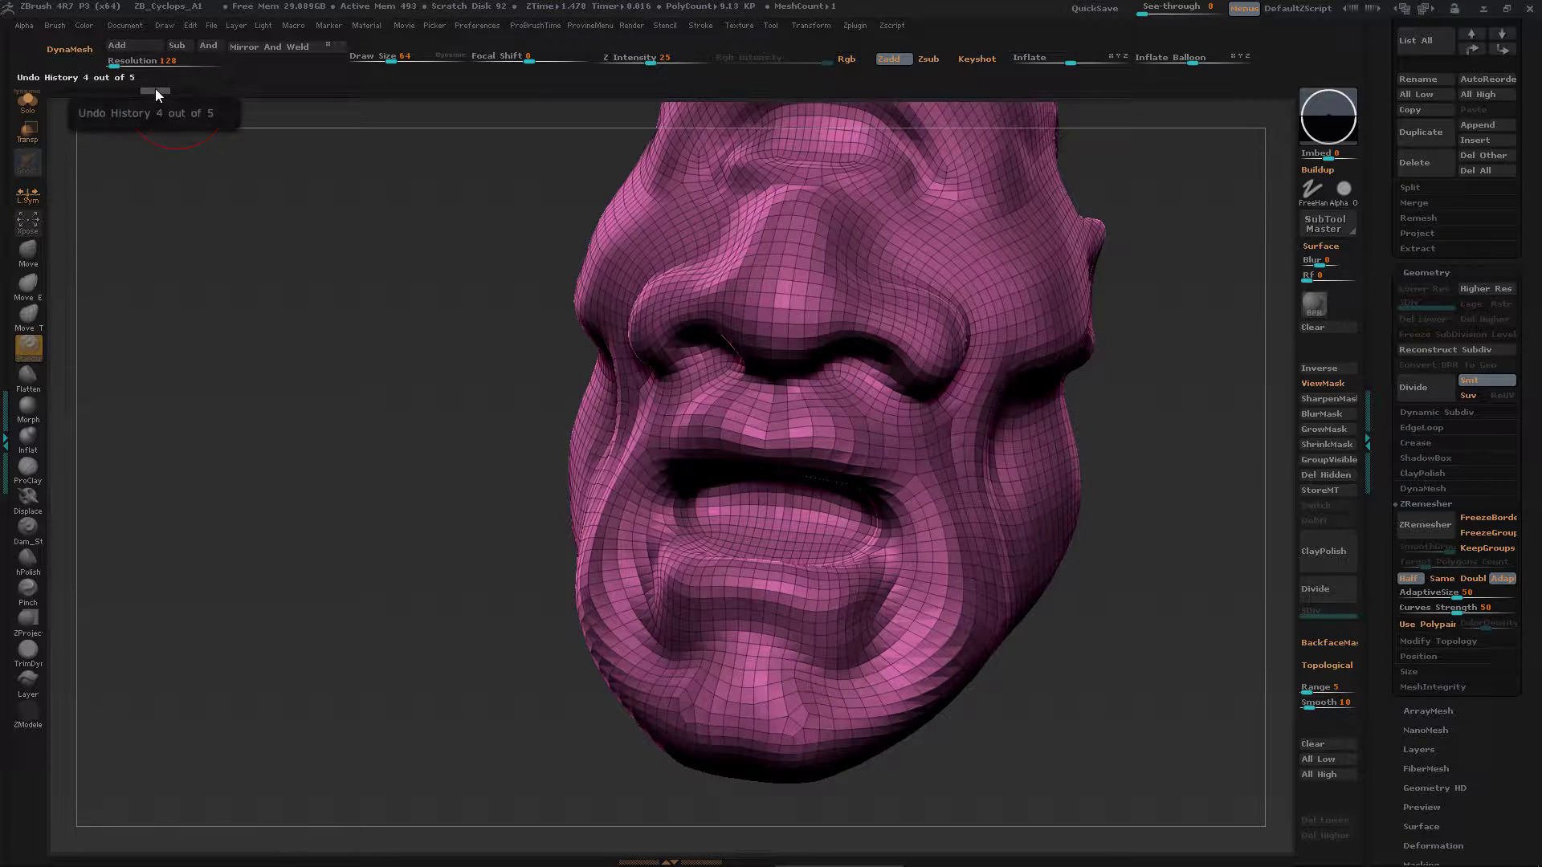
pyautogui.moveTo(156, 90)
pyautogui.mouseDown()
pyautogui.moveTo(181, 95)
pyautogui.moveTo(161, 91)
pyautogui.mouseUp()
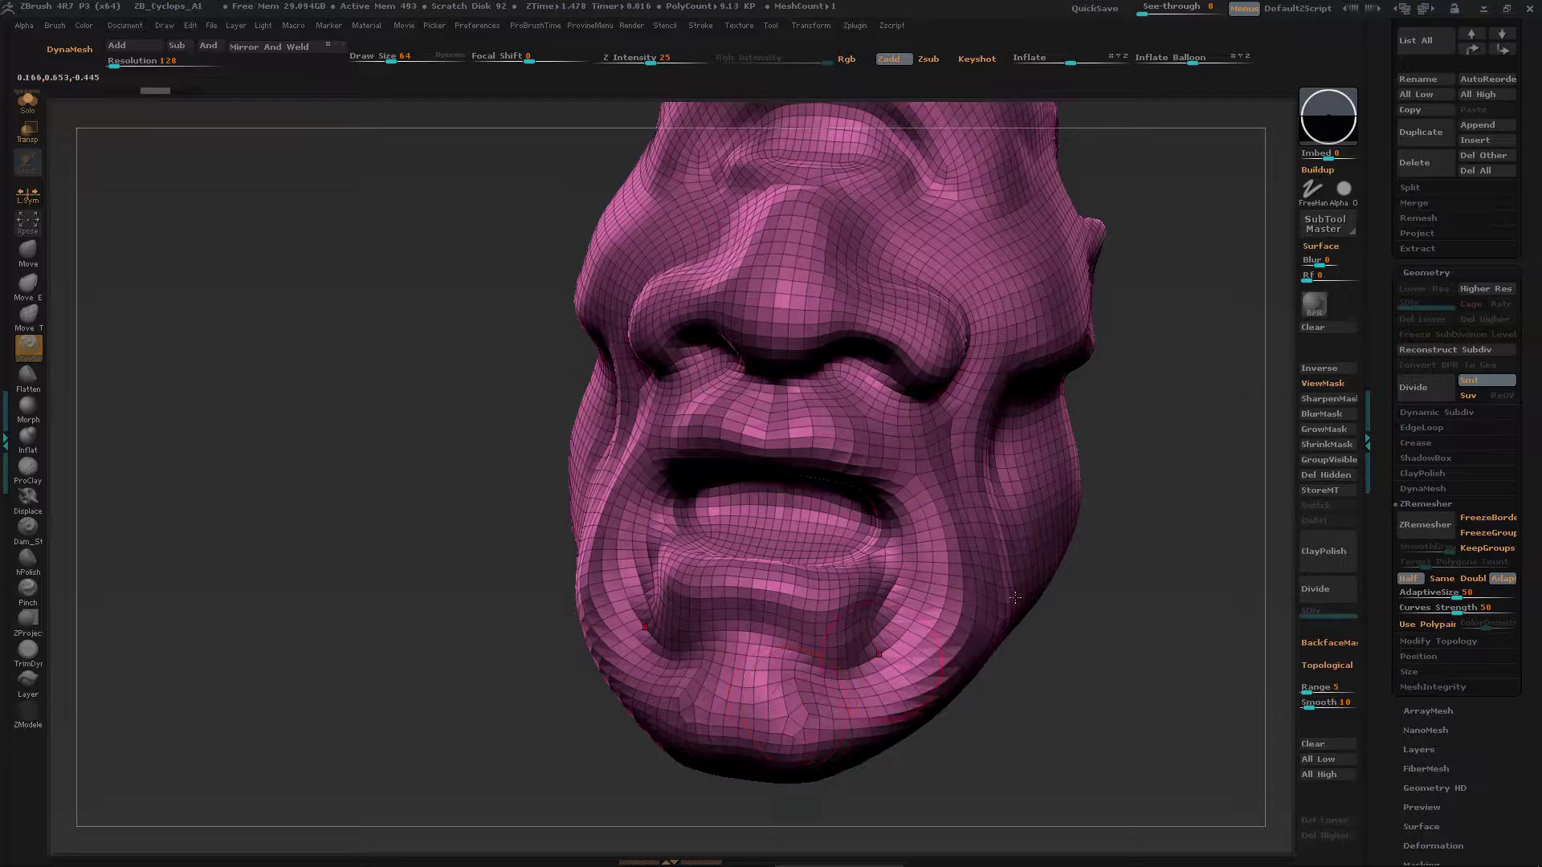
pyautogui.moveTo(1143, 505)
pyautogui.mouseDown()
pyautogui.moveTo(1107, 643)
pyautogui.moveTo(1150, 484)
pyautogui.mouseUp()
pyautogui.moveTo(1173, 552); pyautogui.dragTo(1035, 415)
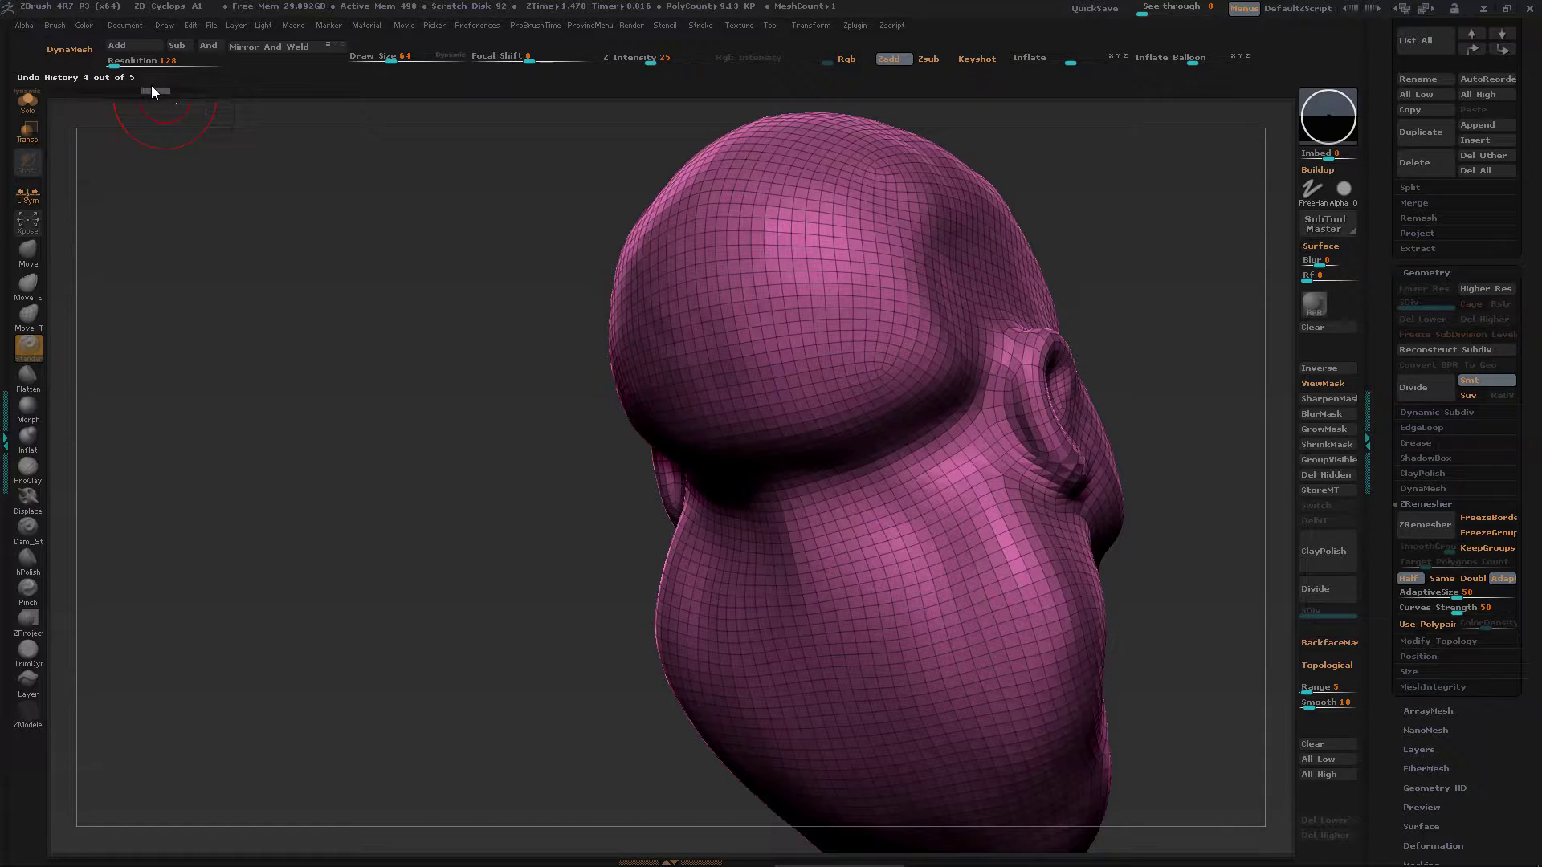
# Return the undo history to its fifth, lowest-poly state and inspect the edge flow from the back and front
pyautogui.moveTo(151, 91); pyautogui.dragTo(179, 99)
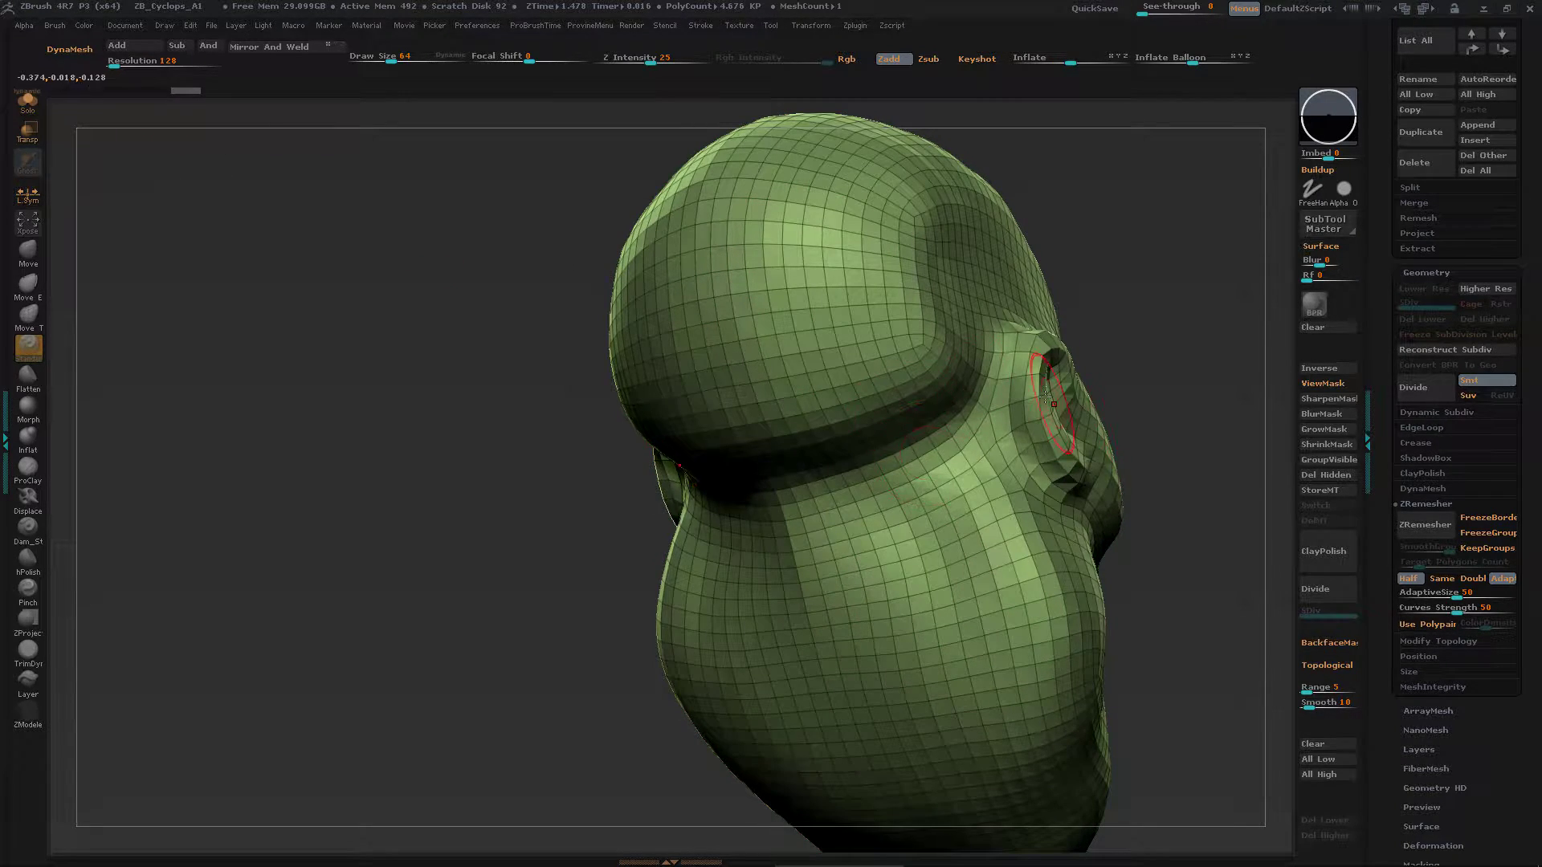
pyautogui.moveTo(1188, 588); pyautogui.dragTo(1129, 602)
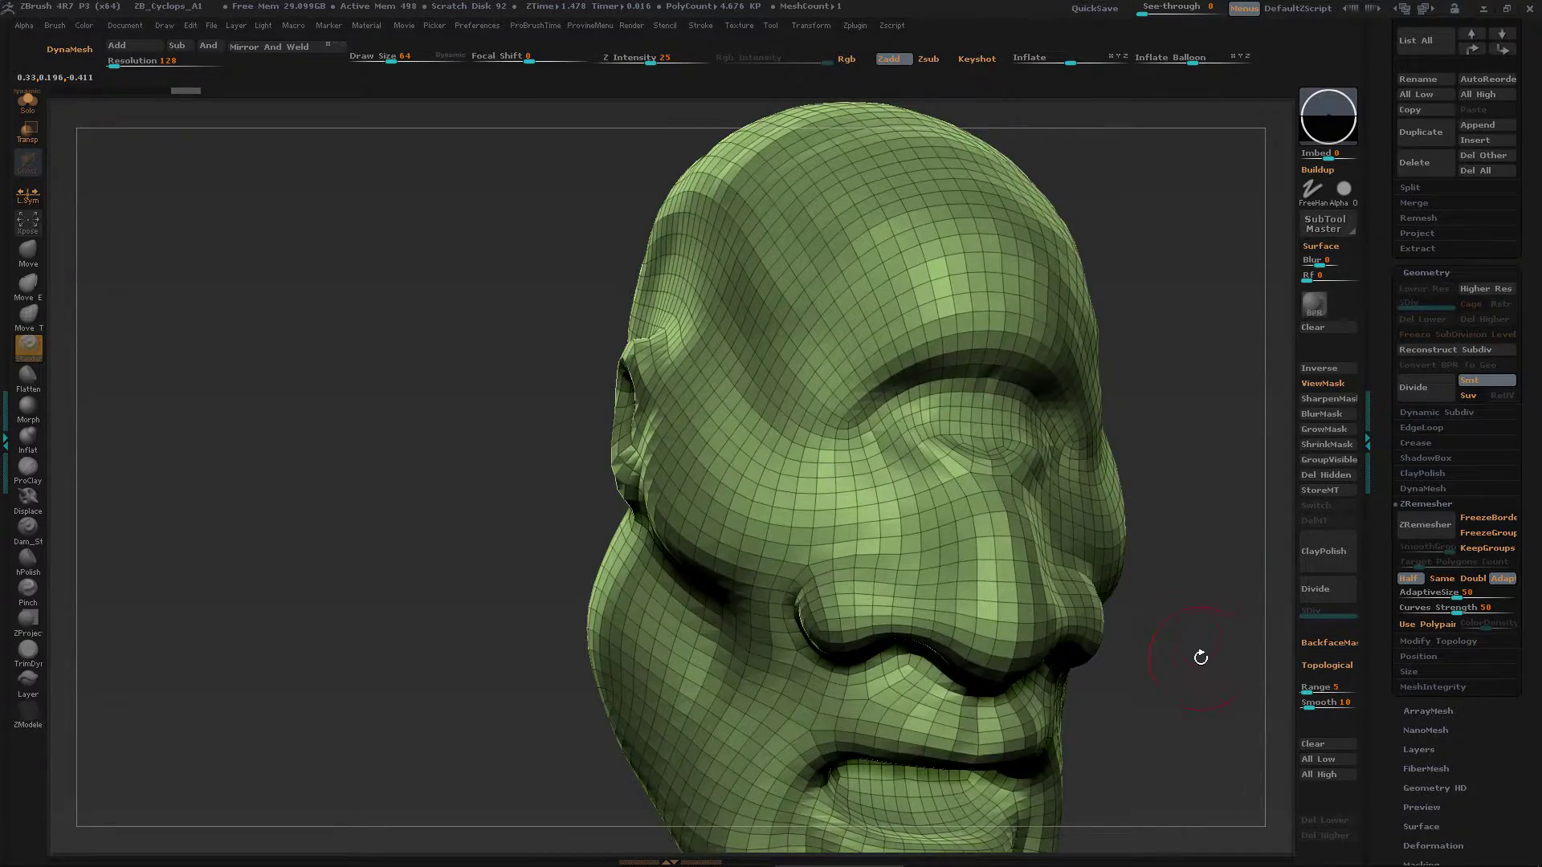
pyautogui.moveTo(1198, 654); pyautogui.dragTo(1145, 618)
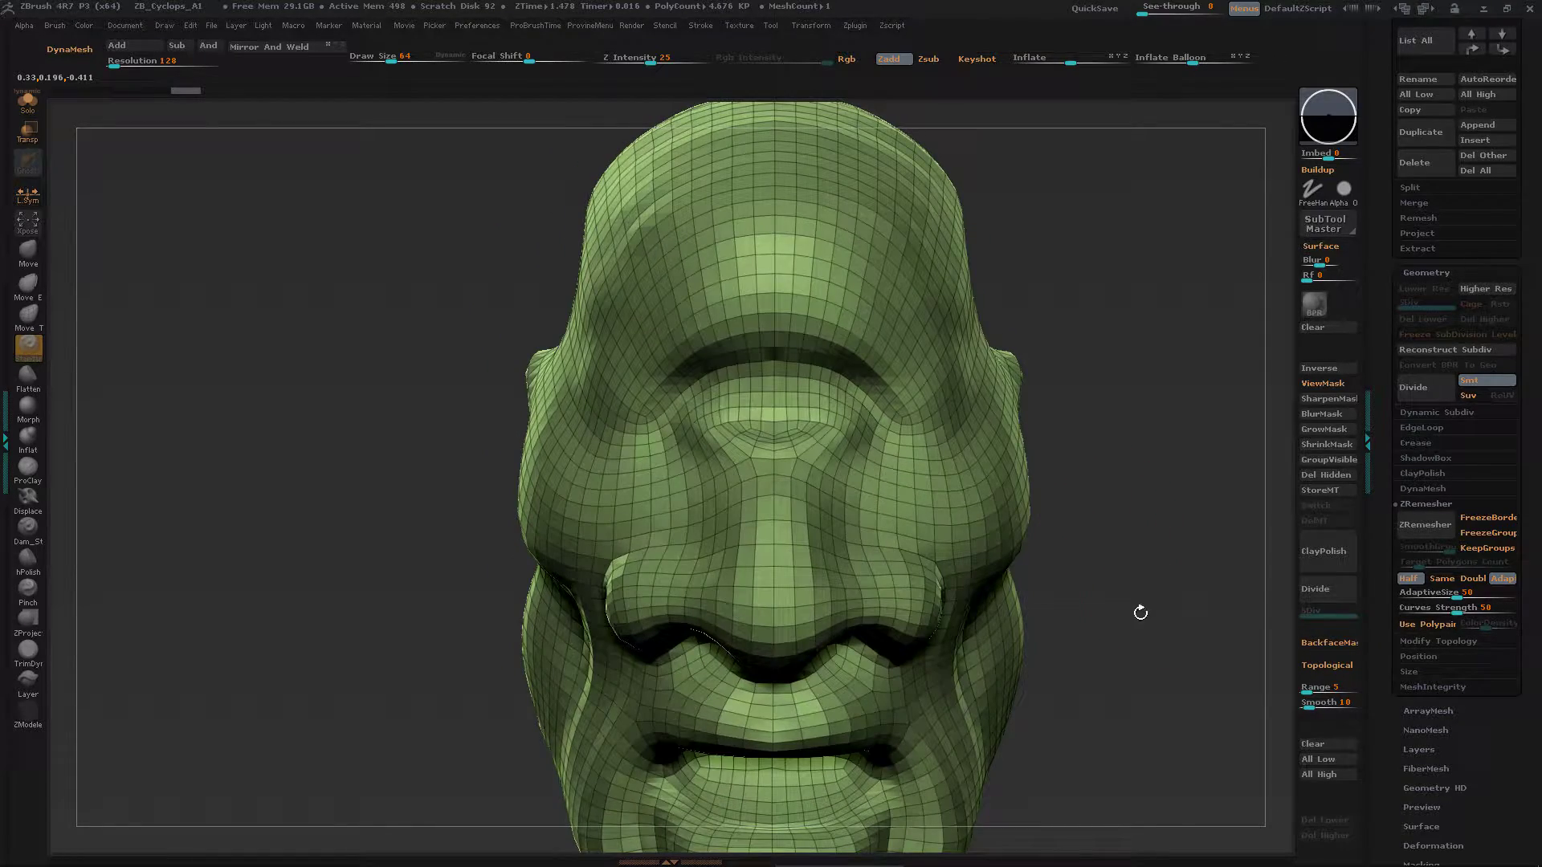
# Turn off the polyframe display on the low-poly head
pyautogui.keyDown('alt'); pyautogui.moveTo(1091, 733); pyautogui.dragTo(1060, 585); pyautogui.keyUp('alt')
pyautogui.hotkey('shift', 'f')
pyautogui.moveTo(1101, 509); pyautogui.dragTo(1037, 361)
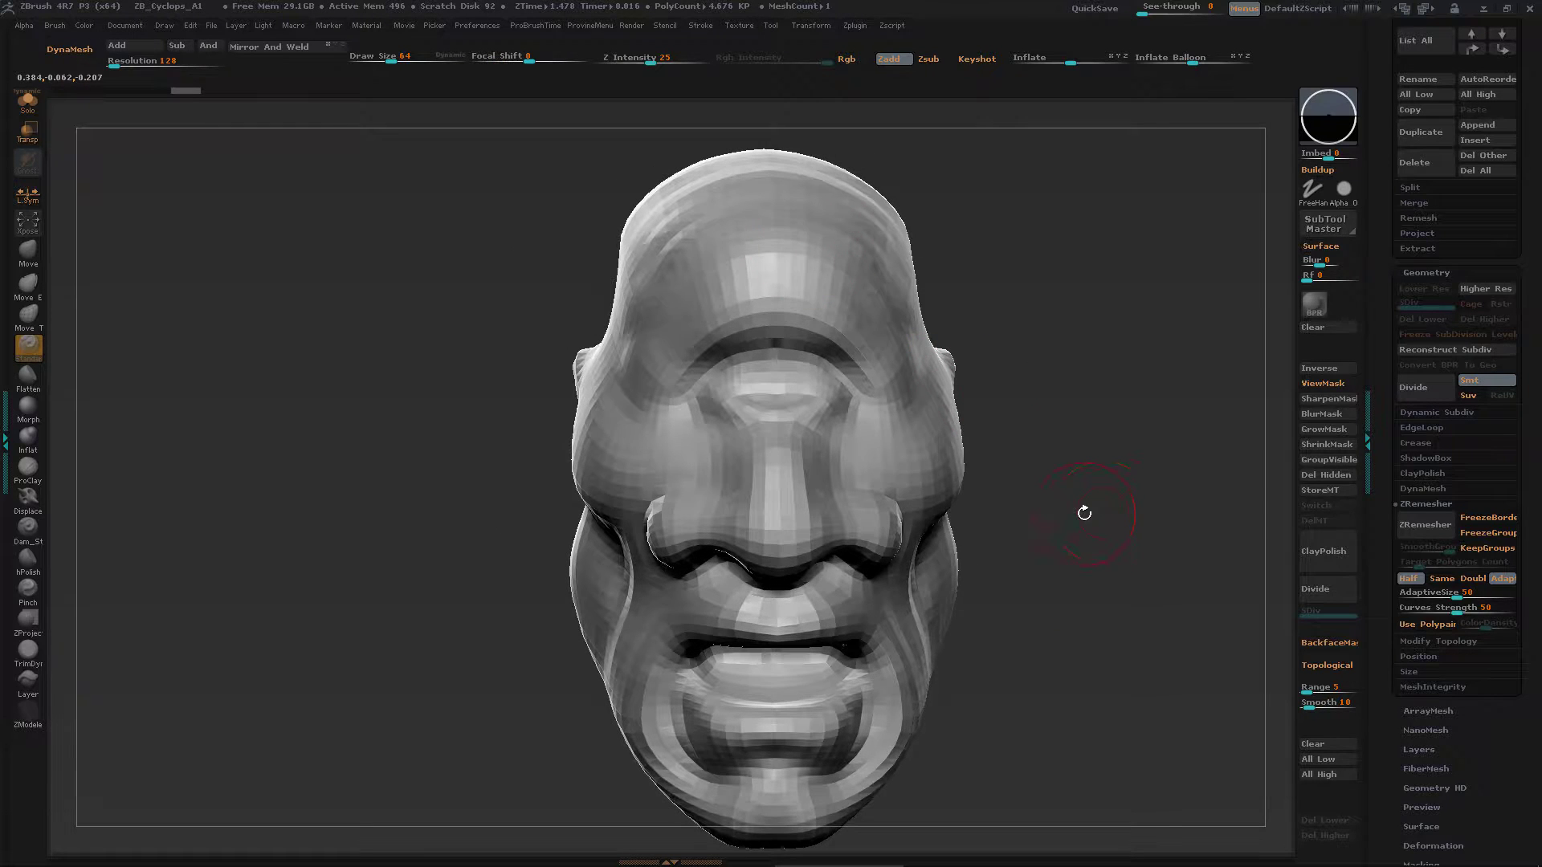
# Show the Cyclops subtool together with the low-poly Cyclops1 head, keeping Cyclops1 as the active subtool
pyautogui.scroll(5, 1496, 476)
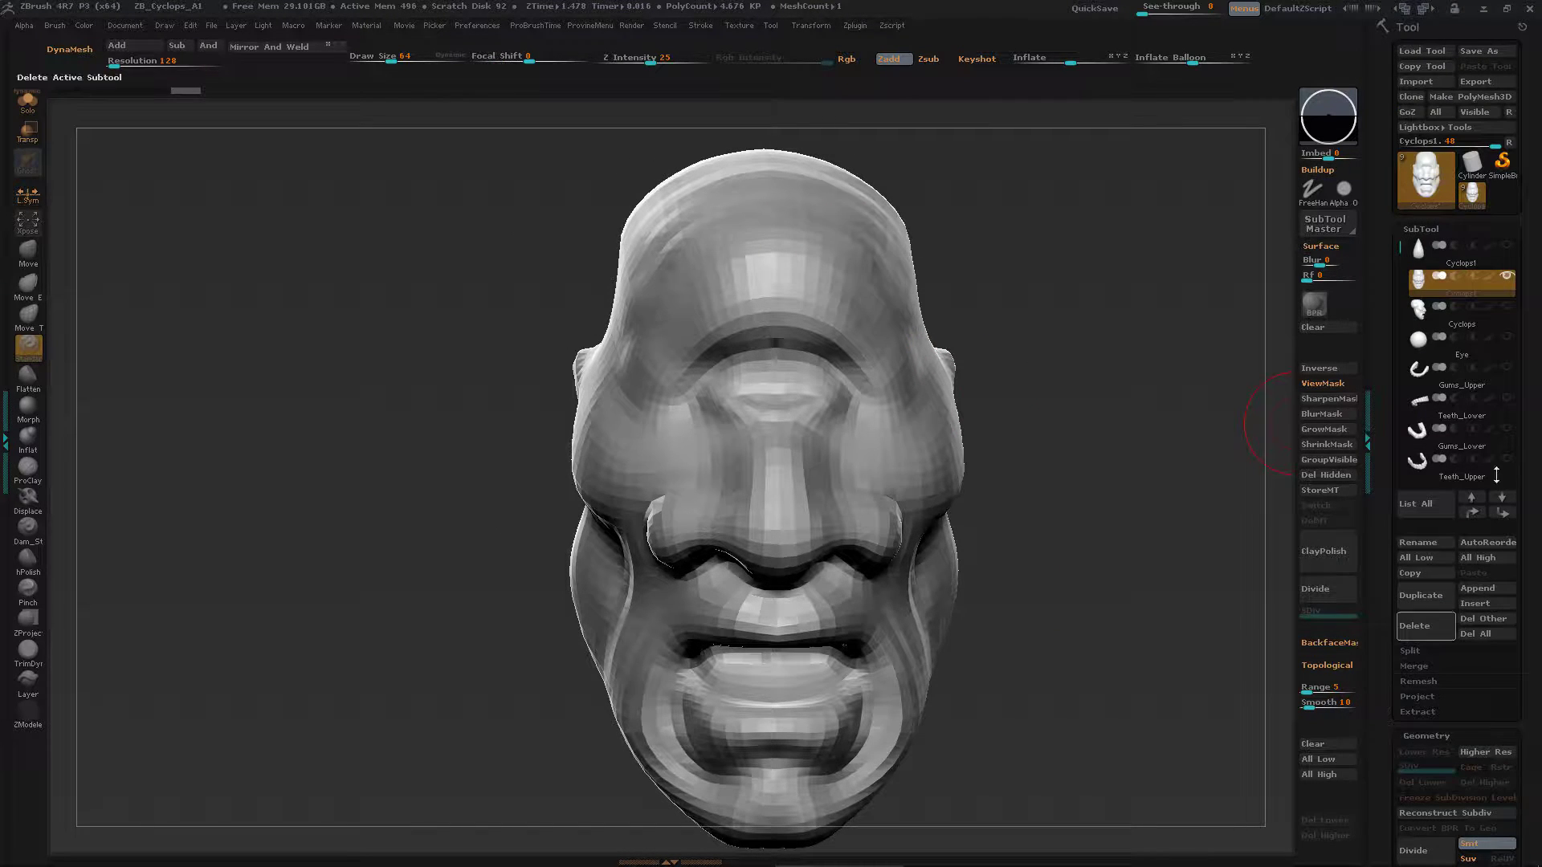
pyautogui.click(1503, 321)
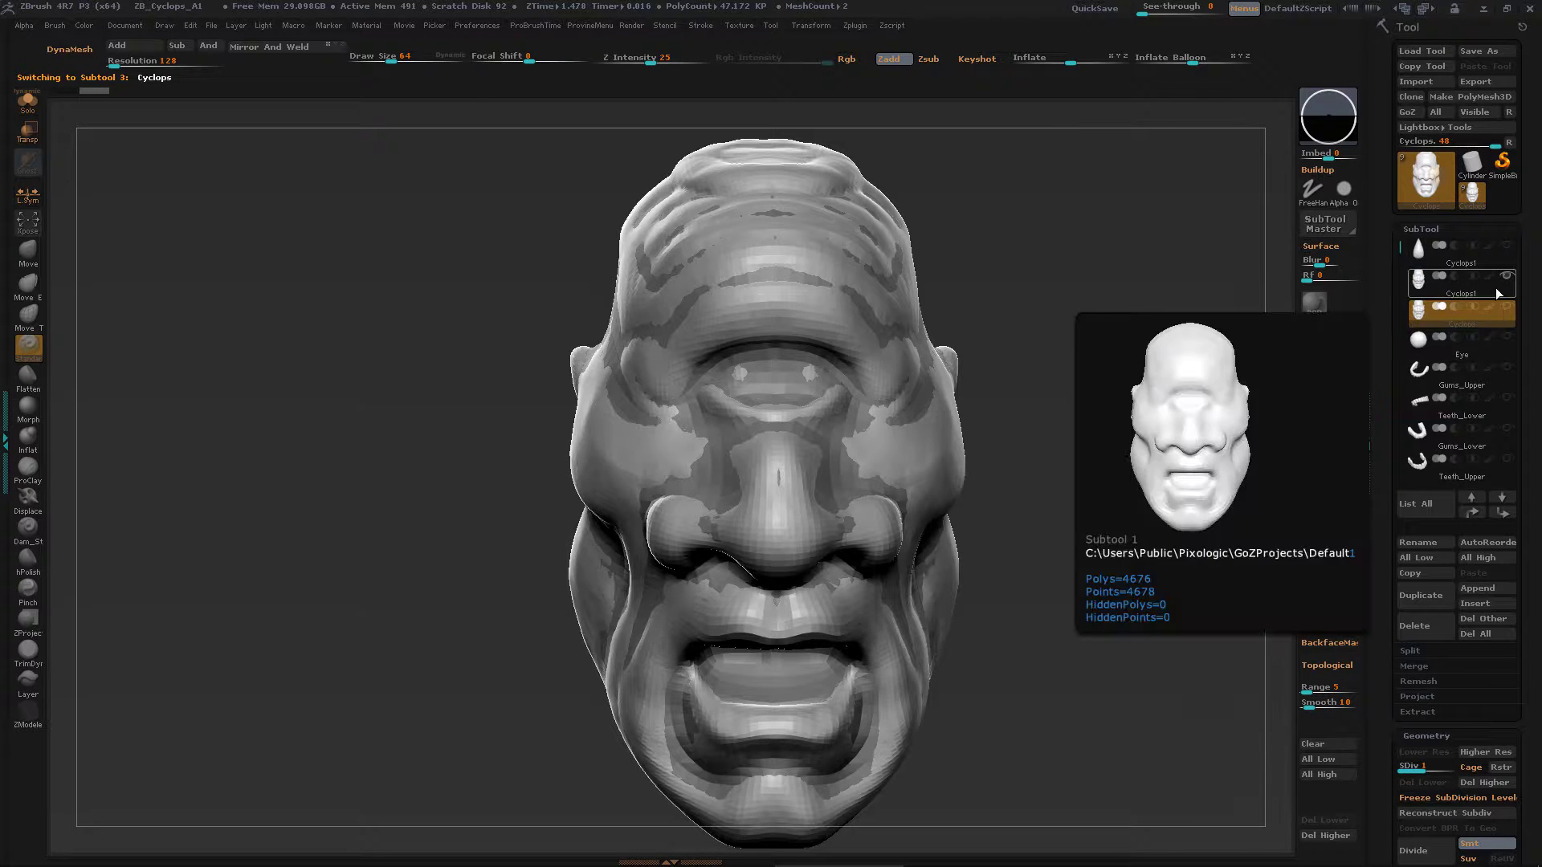
pyautogui.click(1496, 286)
pyautogui.click(1506, 320)
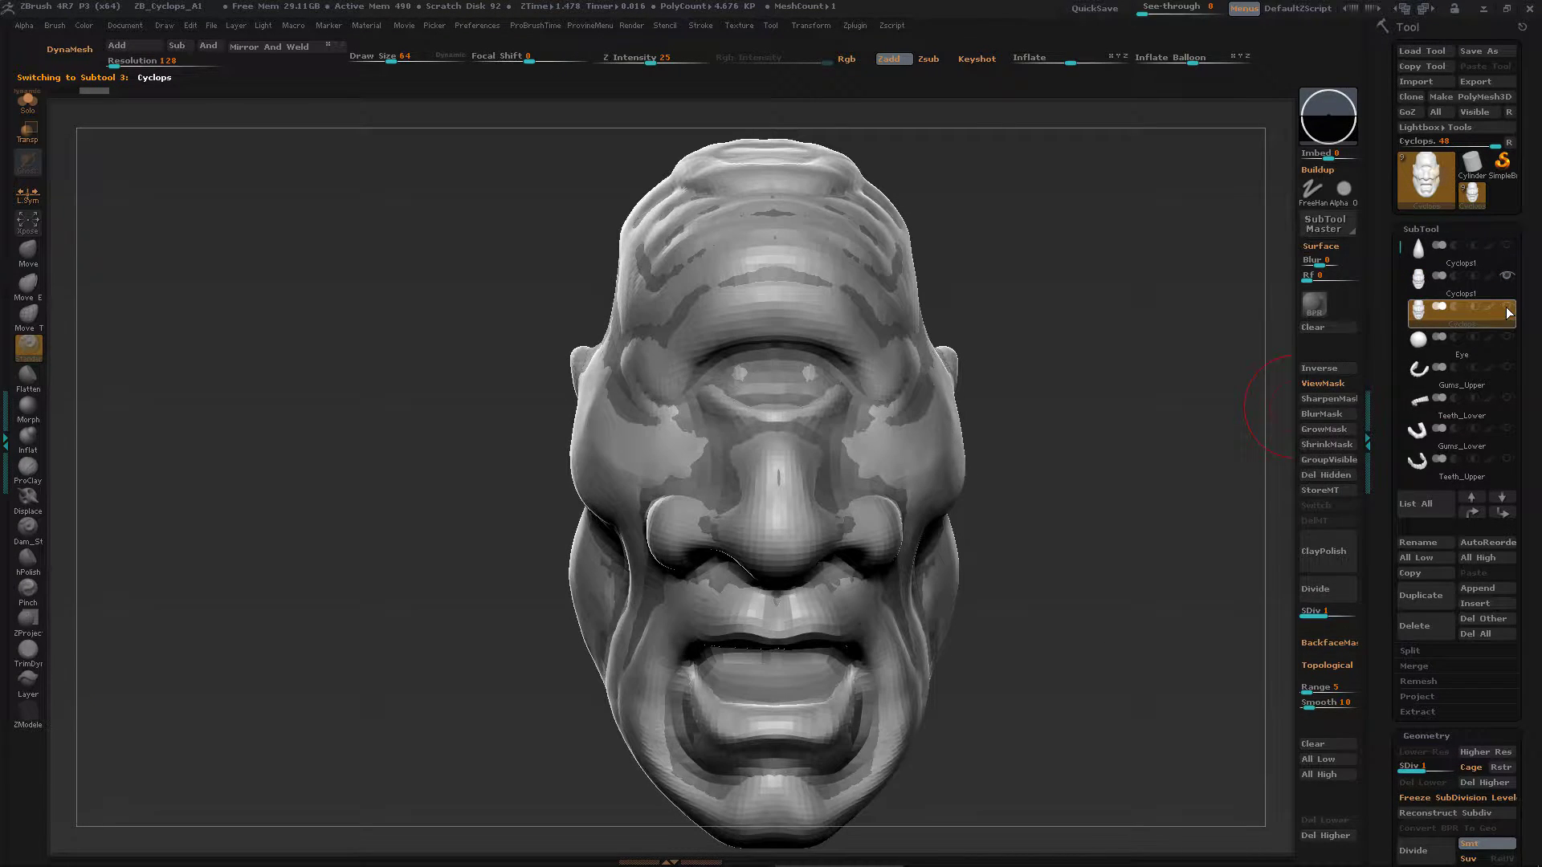
pyautogui.click(1493, 286)
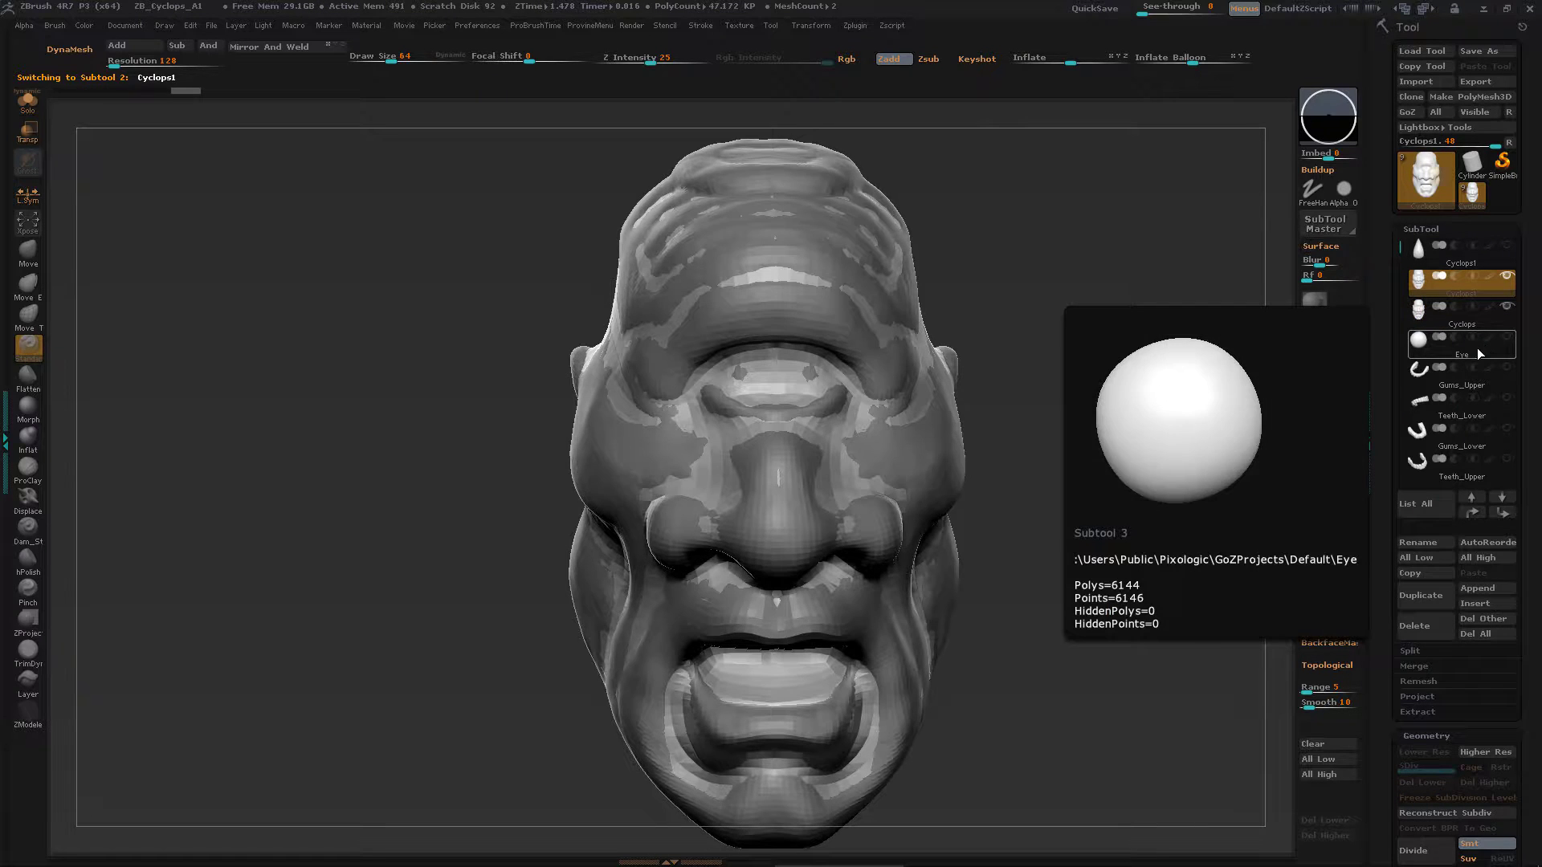
# Set the Project All scan distance to 1 for the low-poly Cyclops1 subtool
pyautogui.moveTo(1063, 473); pyautogui.dragTo(1386, 481)
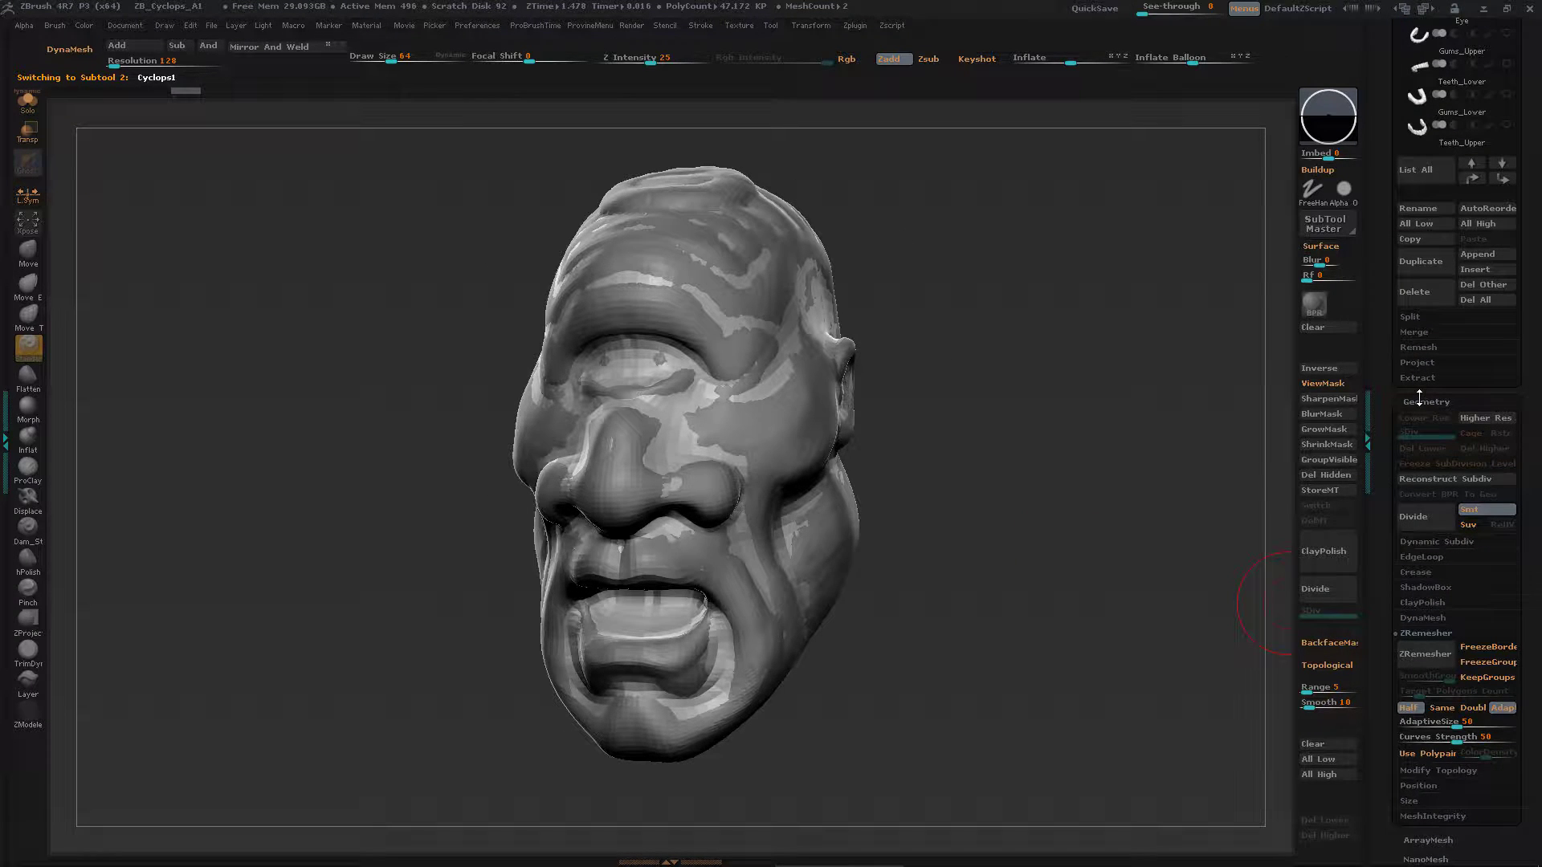
pyautogui.click(1418, 633)
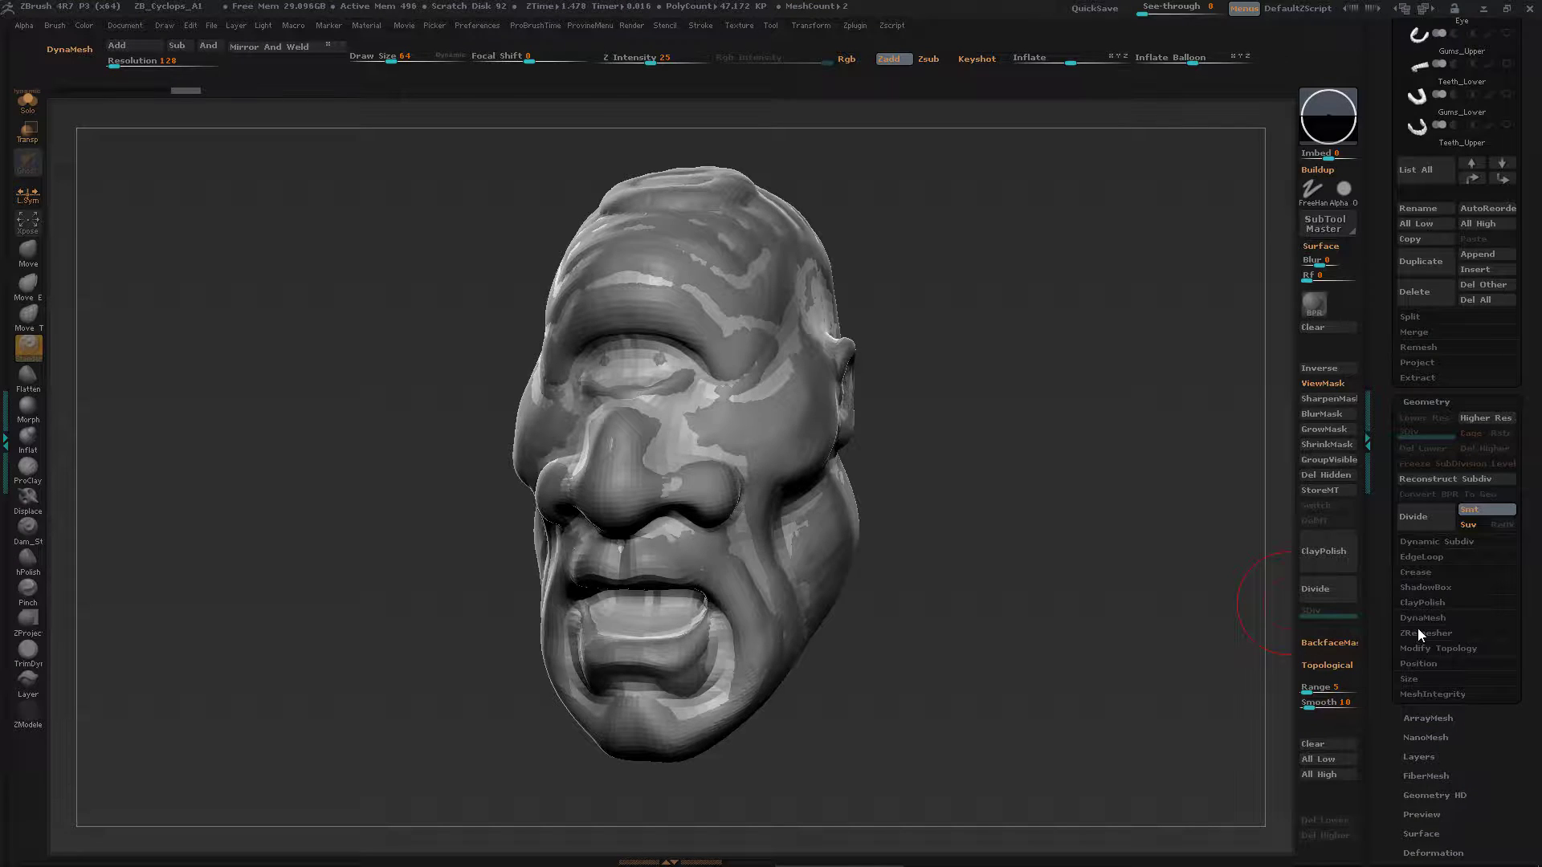
pyautogui.click(1427, 347)
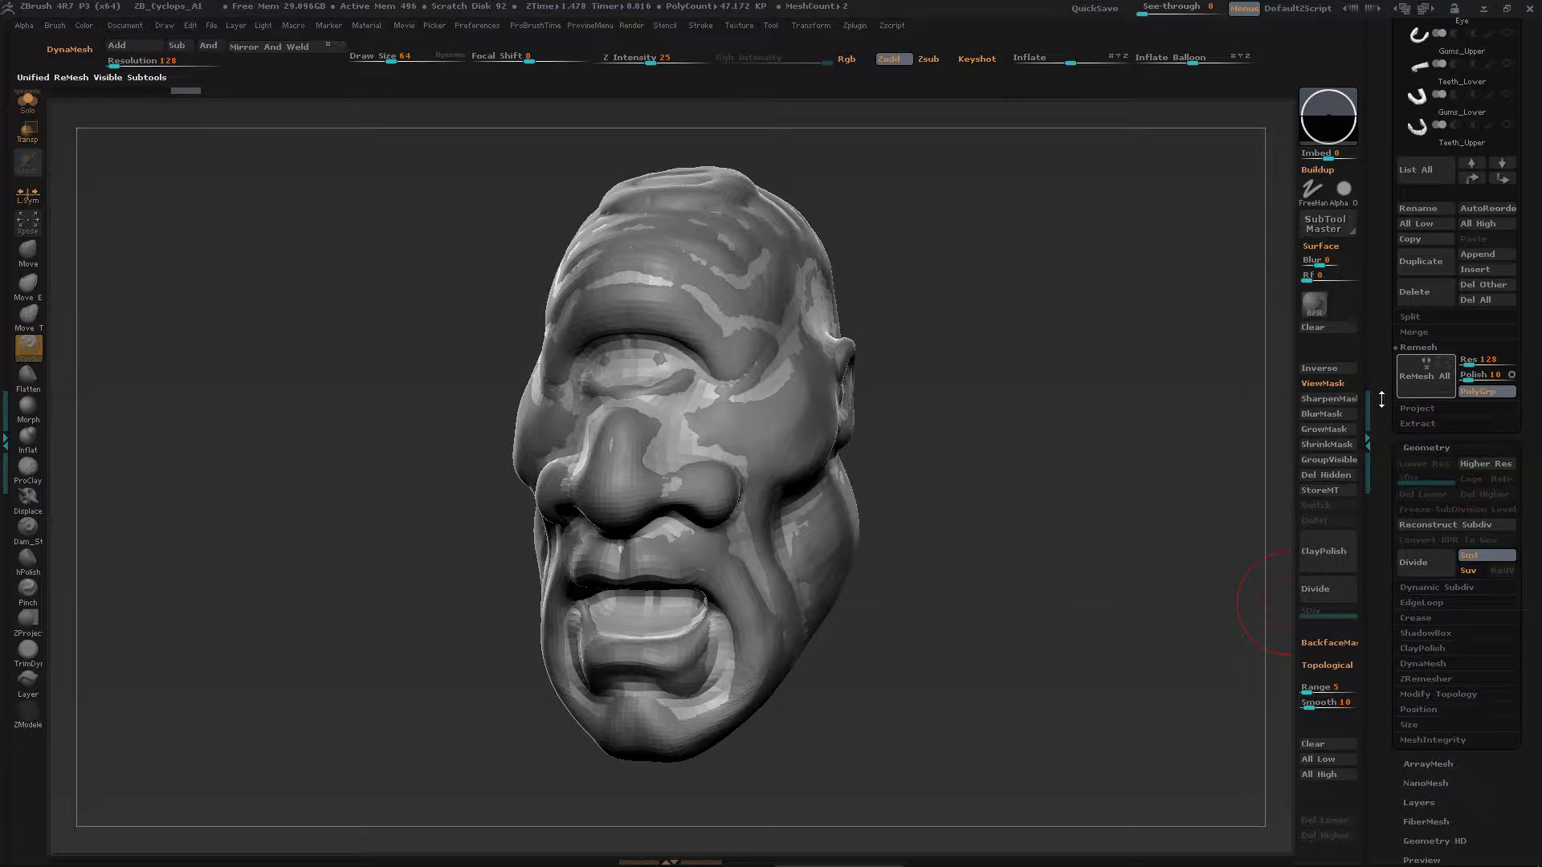
pyautogui.click(1421, 408)
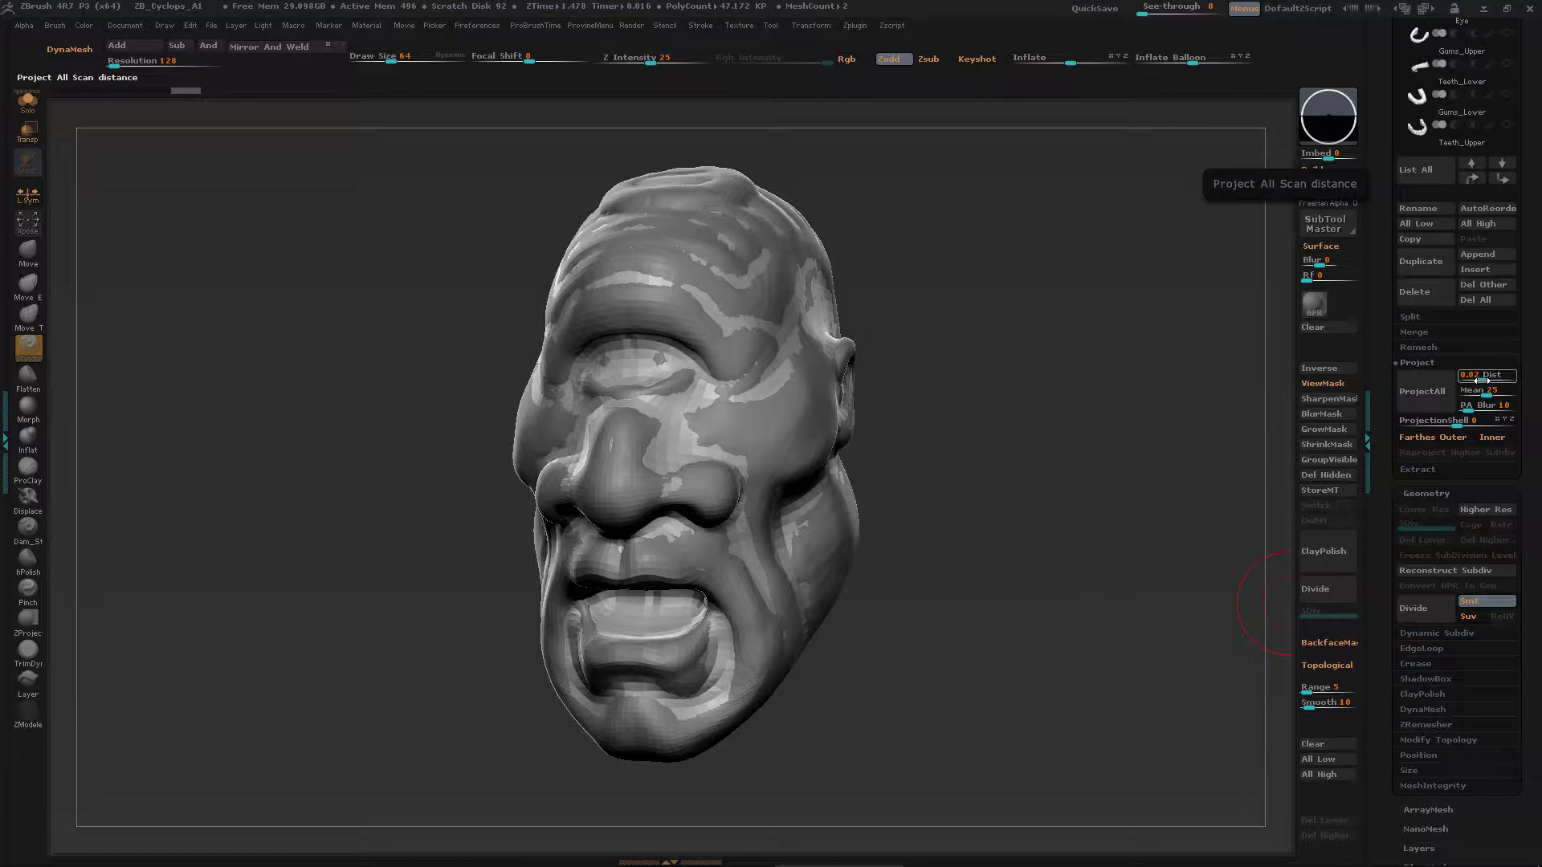
pyautogui.moveTo(1499, 379); pyautogui.dragTo(1502, 379)
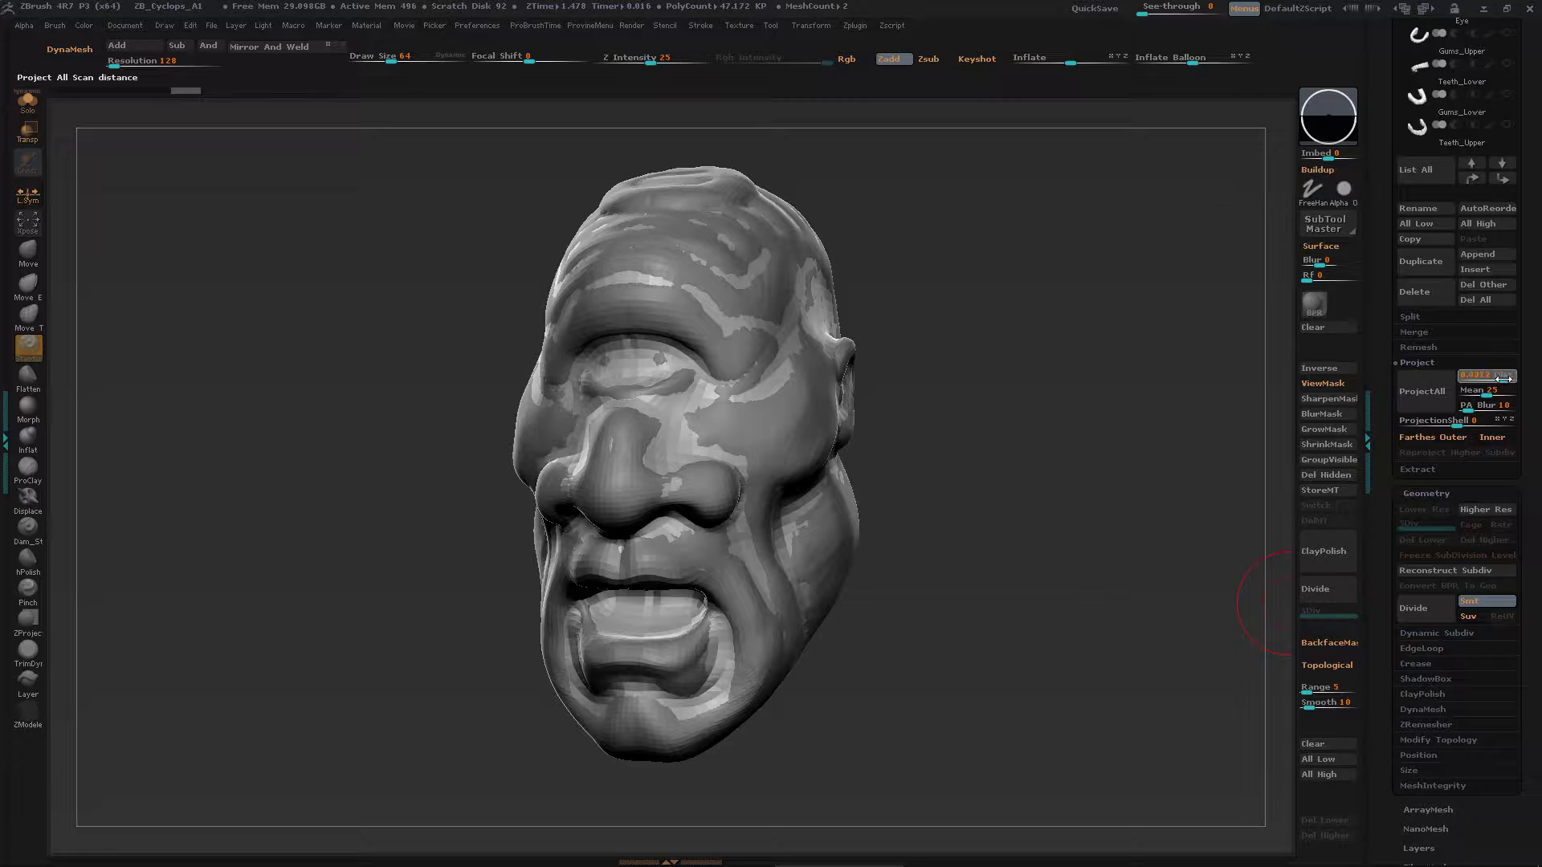
pyautogui.moveTo(1498, 374)
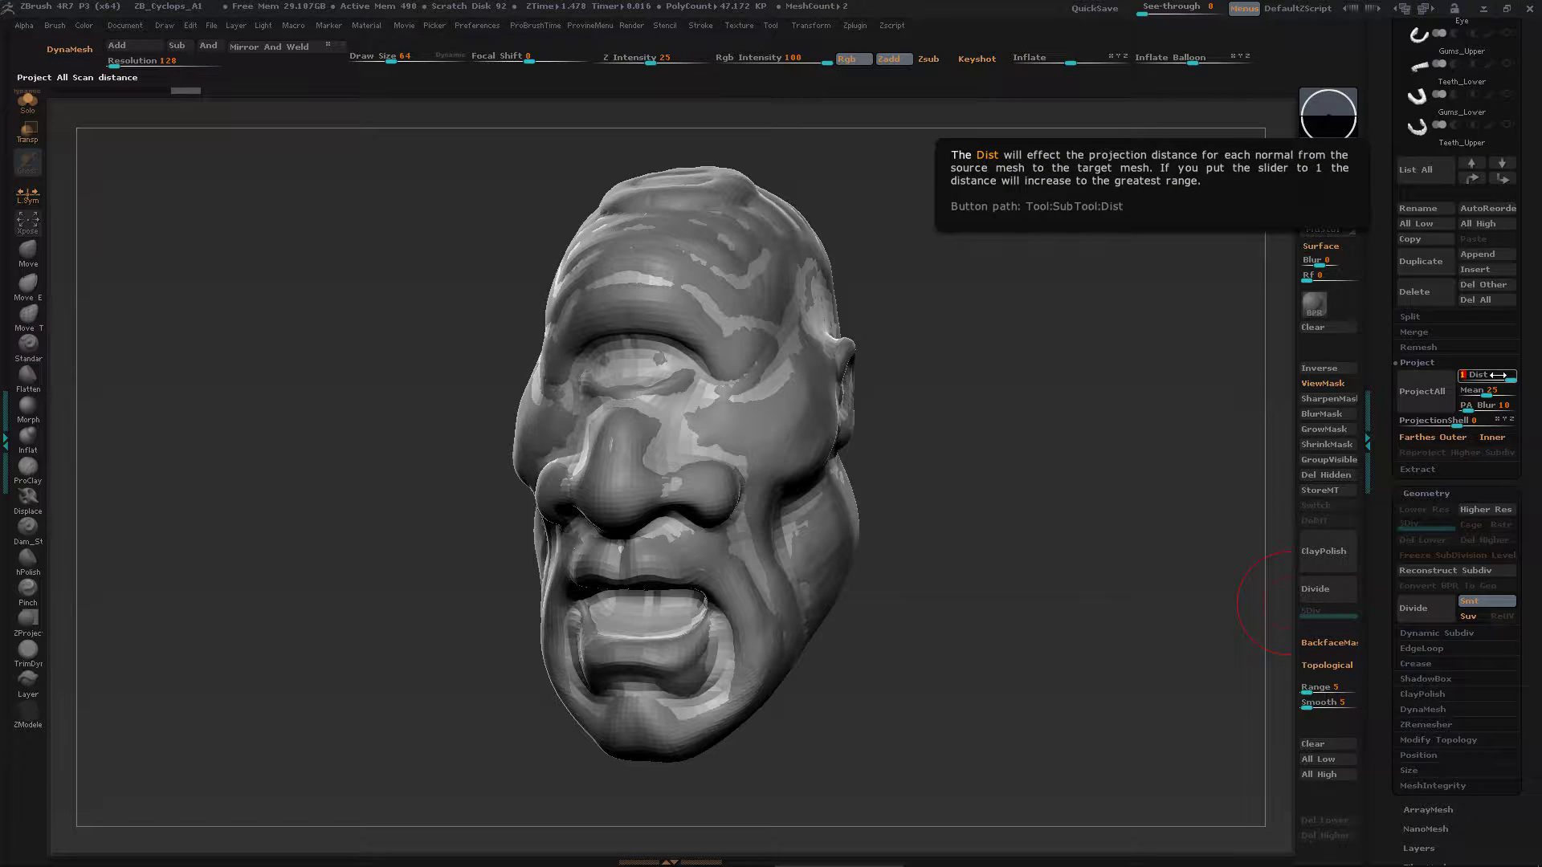
# Select the original Cyclops subtool and raise it to subdivision level 2
pyautogui.moveTo(1039, 527)
pyautogui.mouseDown()
pyautogui.moveTo(1021, 507)
pyautogui.moveTo(1079, 523)
pyautogui.mouseUp()
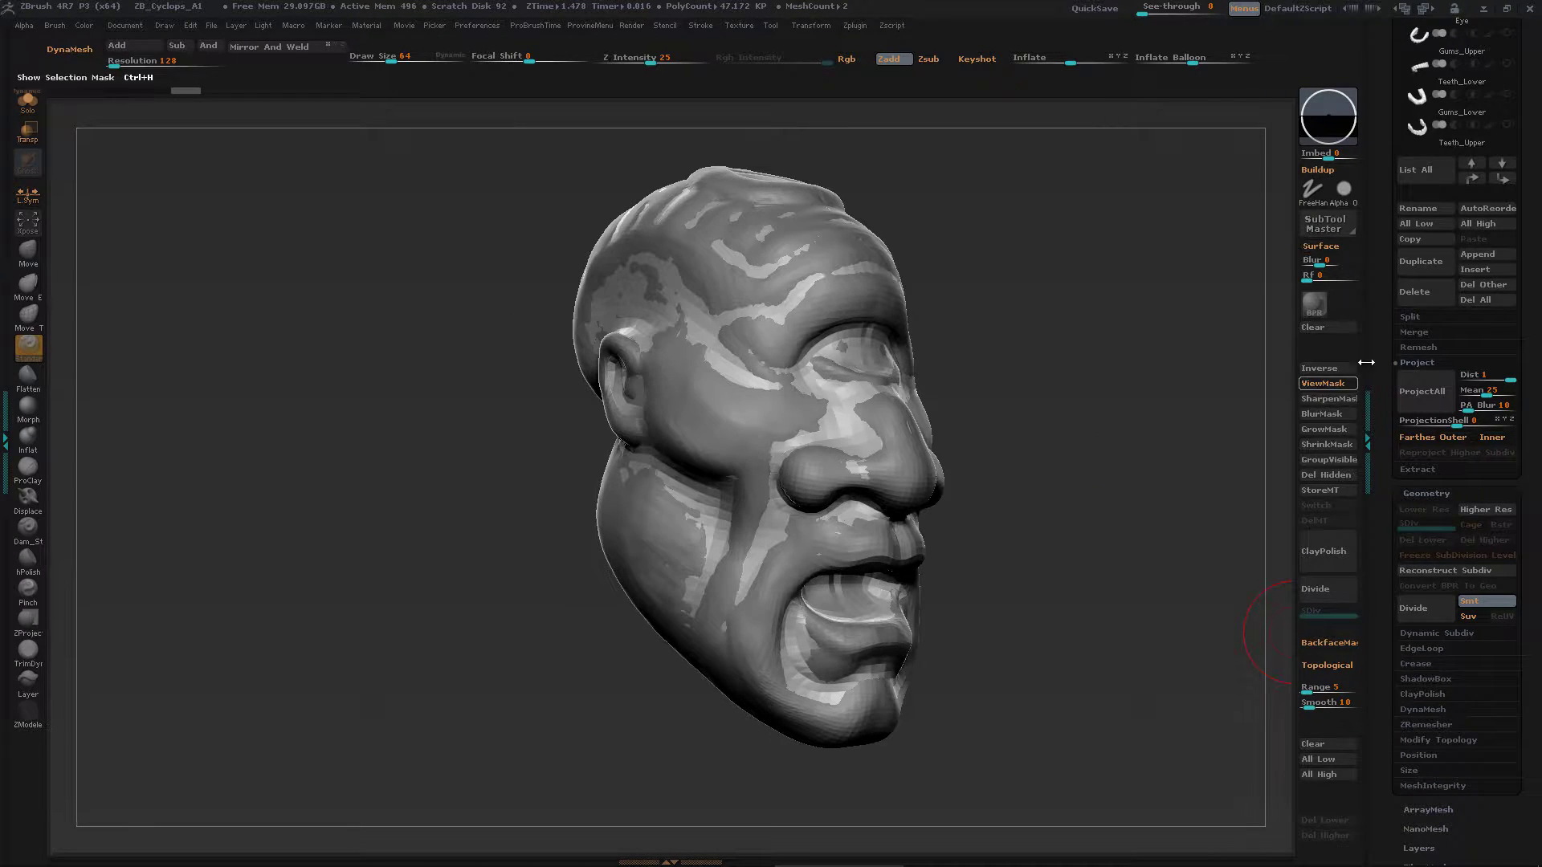
pyautogui.moveTo(1379, 342); pyautogui.dragTo(1381, 478)
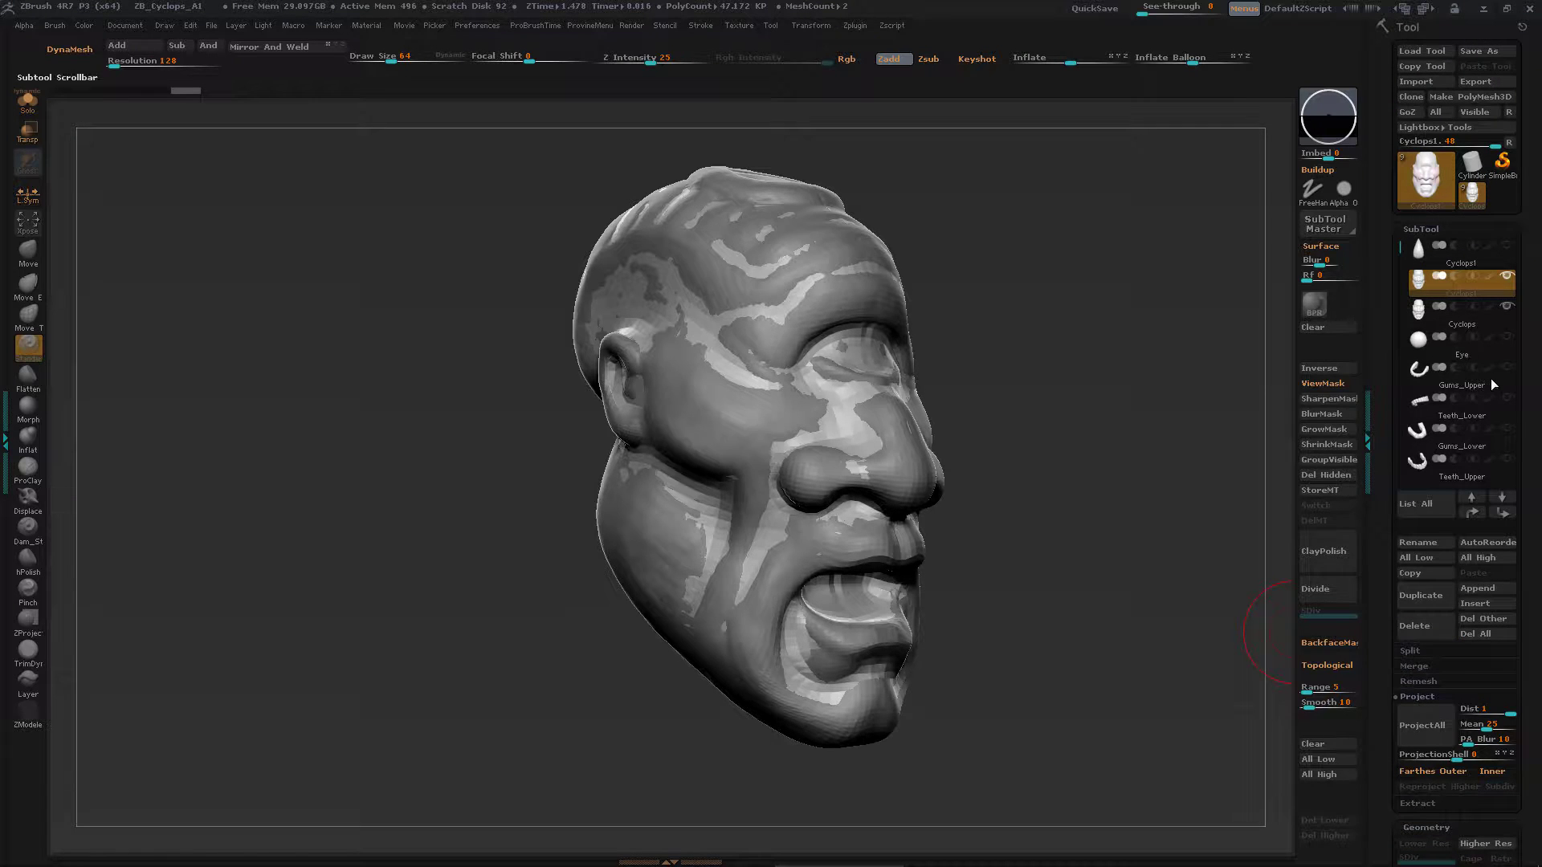
pyautogui.click(1491, 321)
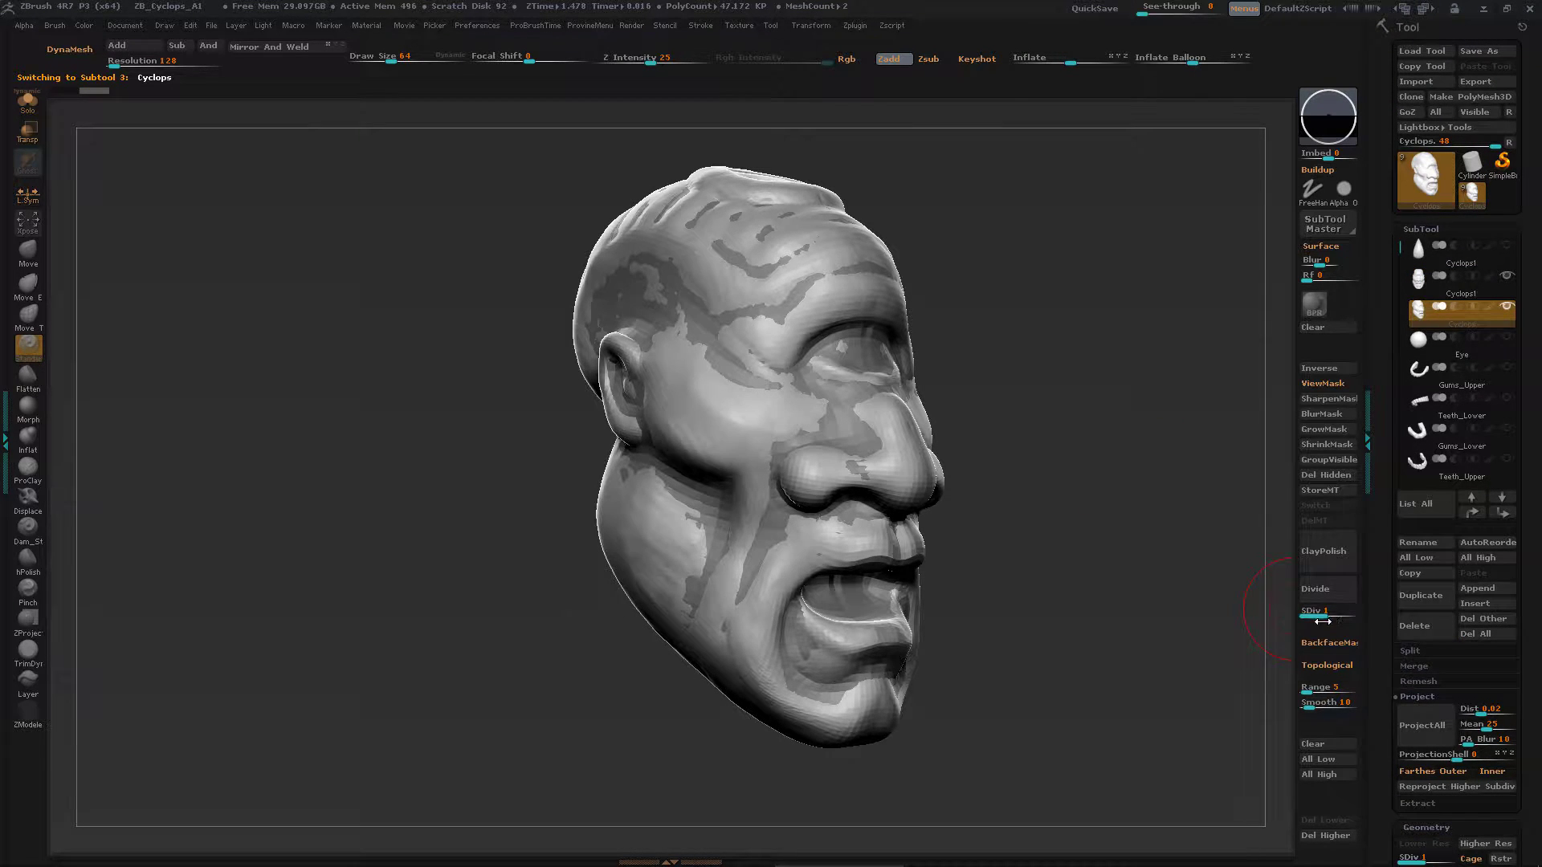
pyautogui.moveTo(1322, 621); pyautogui.dragTo(1349, 626)
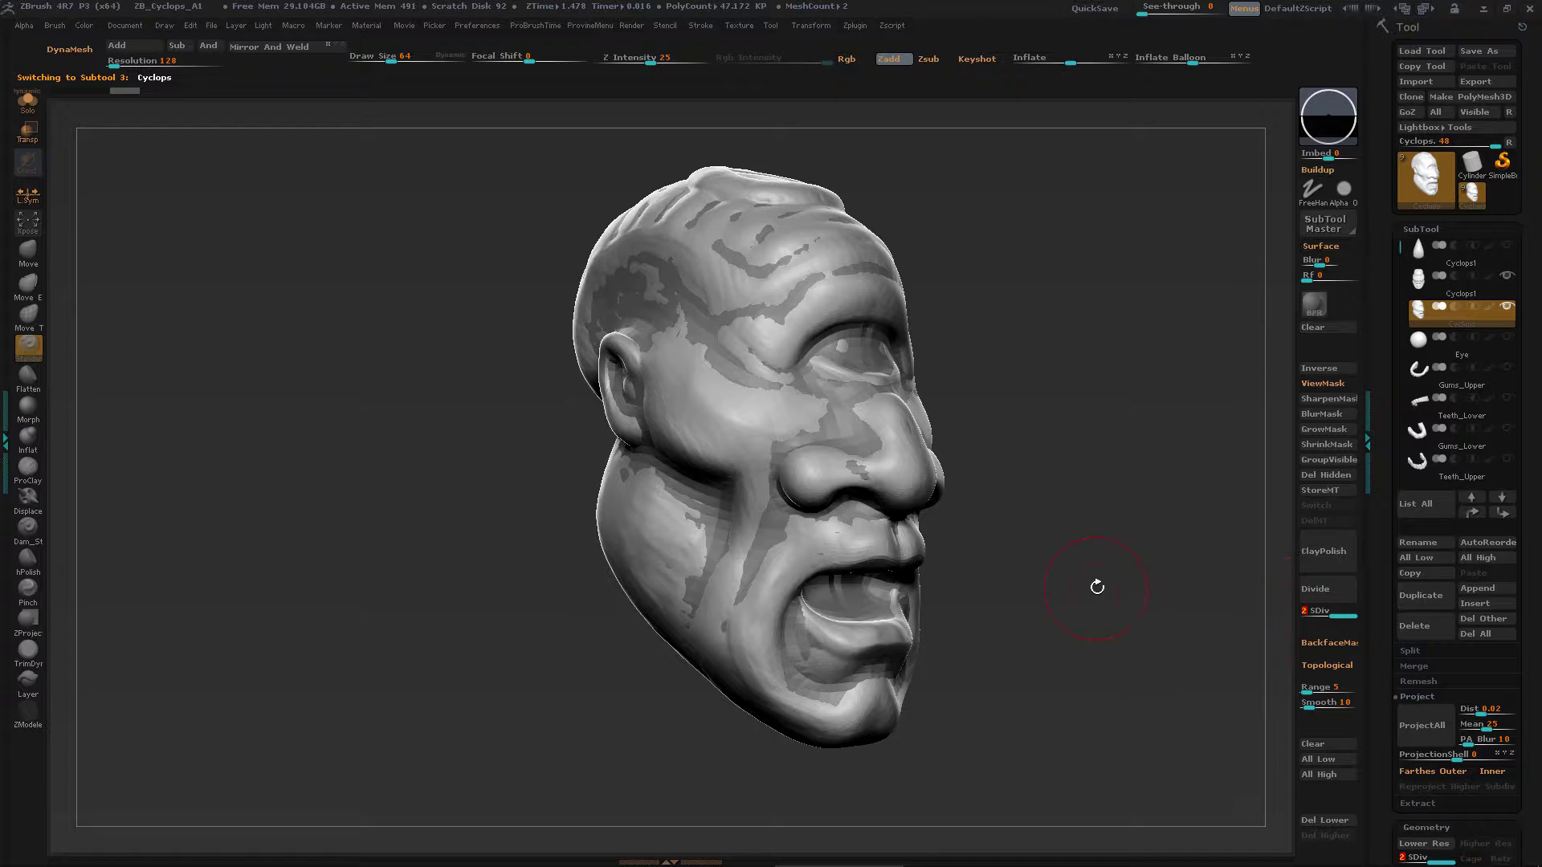
pyautogui.moveTo(1097, 587); pyautogui.dragTo(1125, 568)
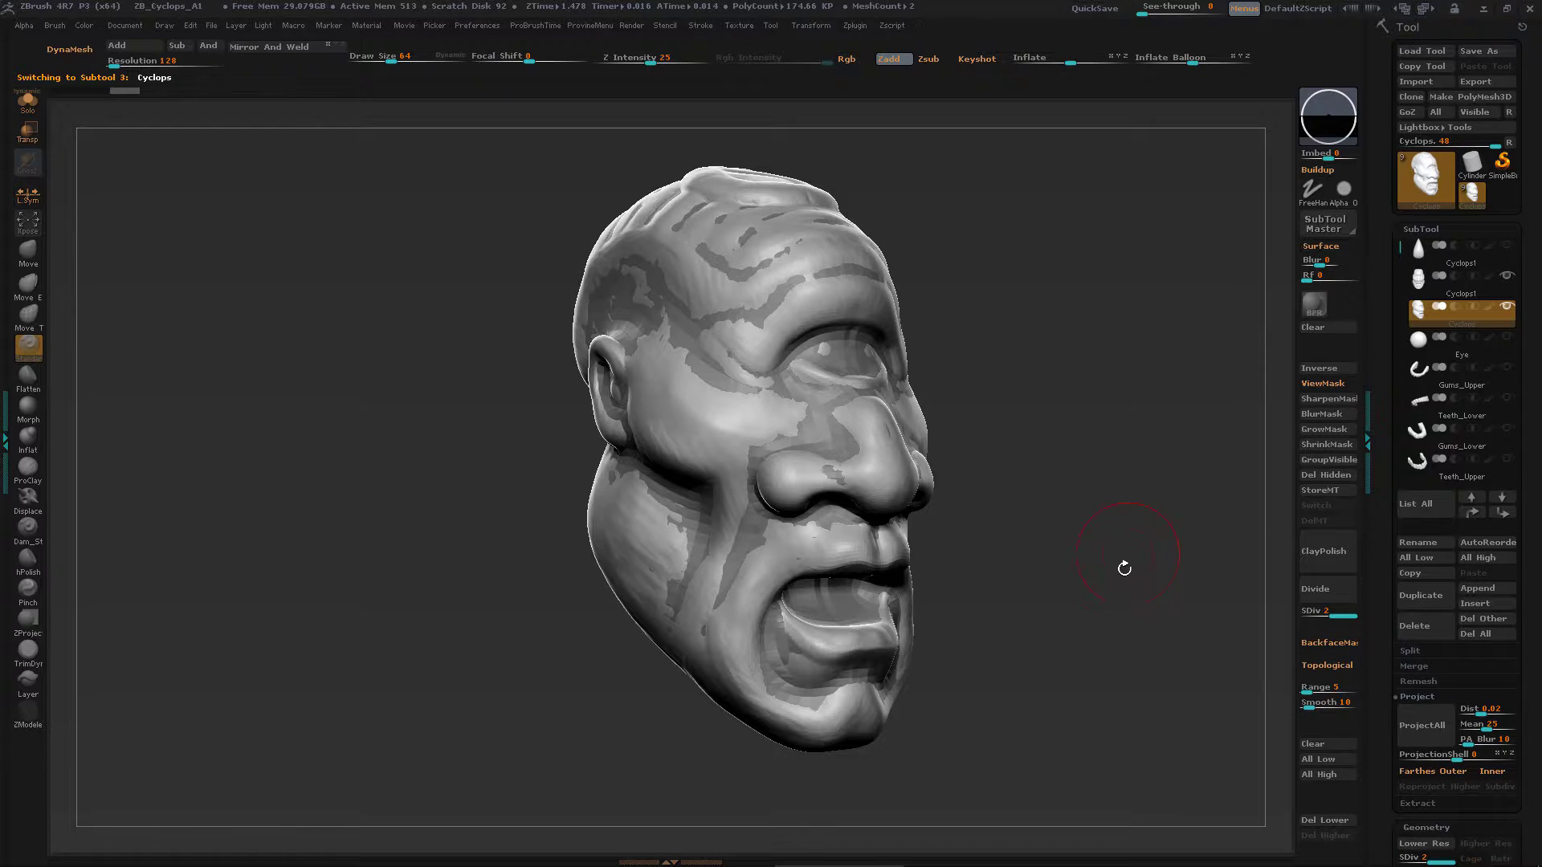
# Make the low-poly Cyclops1 subtool active again with both heads visible, and check how their surfaces overlap
pyautogui.moveTo(1491, 291)
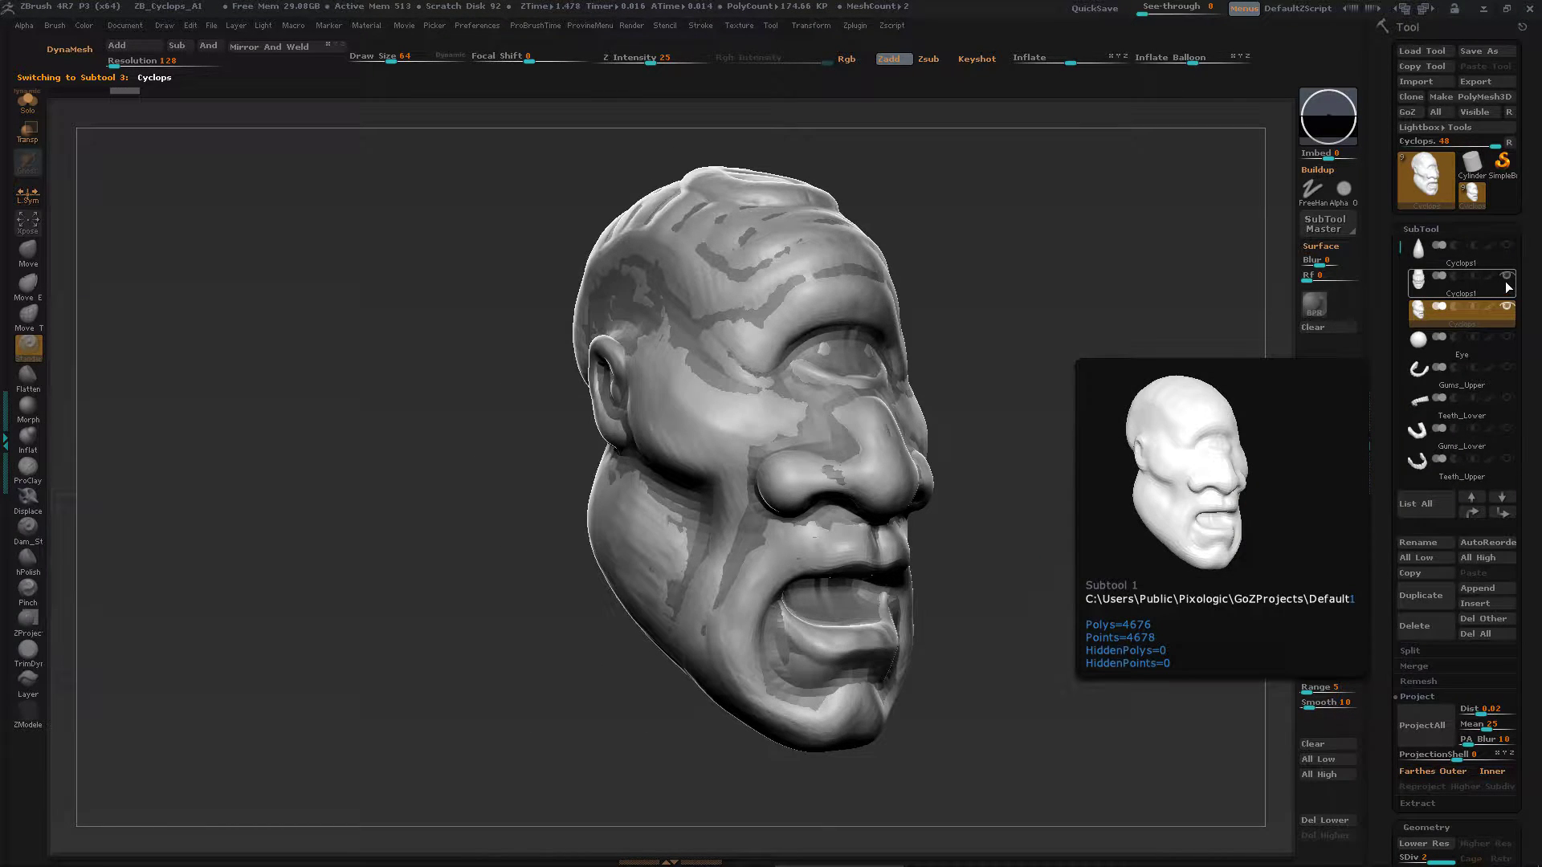
pyautogui.click(1508, 277)
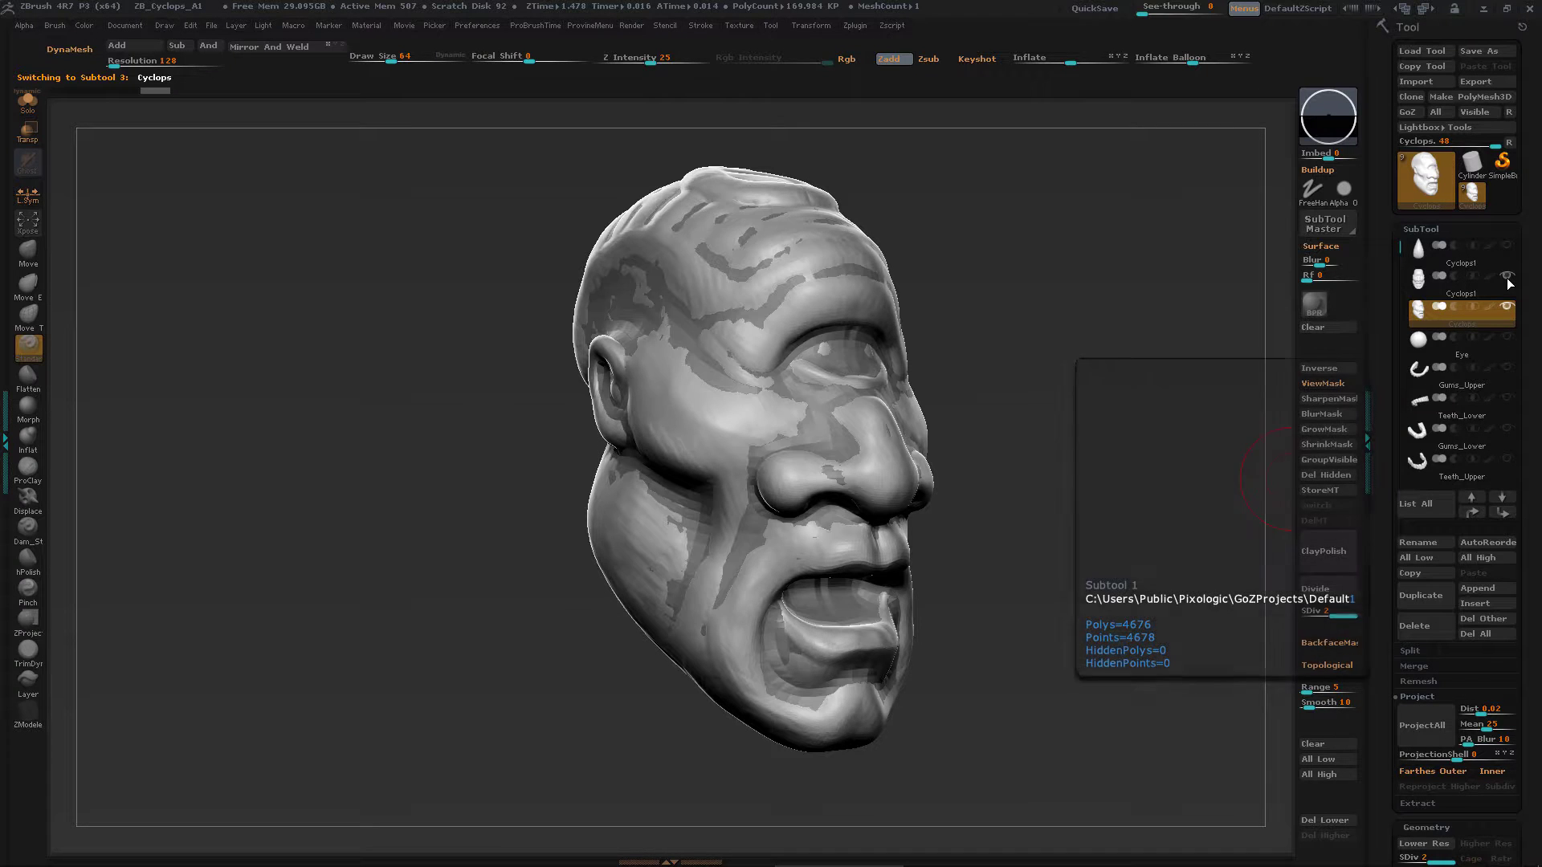
pyautogui.click(1478, 280)
pyautogui.moveTo(1116, 525); pyautogui.dragTo(1108, 599)
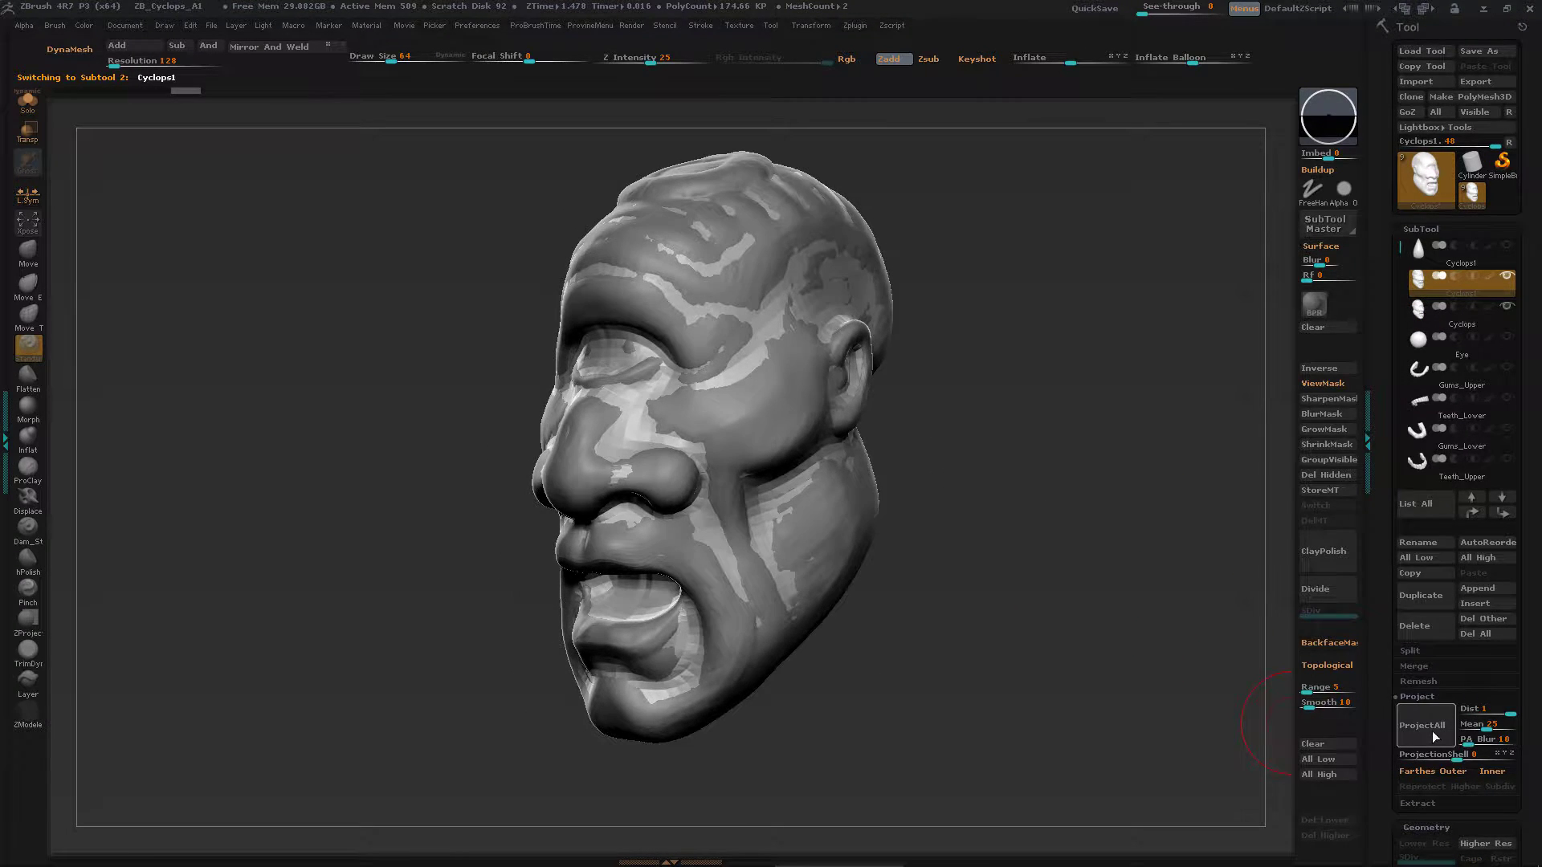
# Try projecting the original Cyclops detail onto the undivided Cyclops1 head with Project All
pyautogui.click(1432, 731)
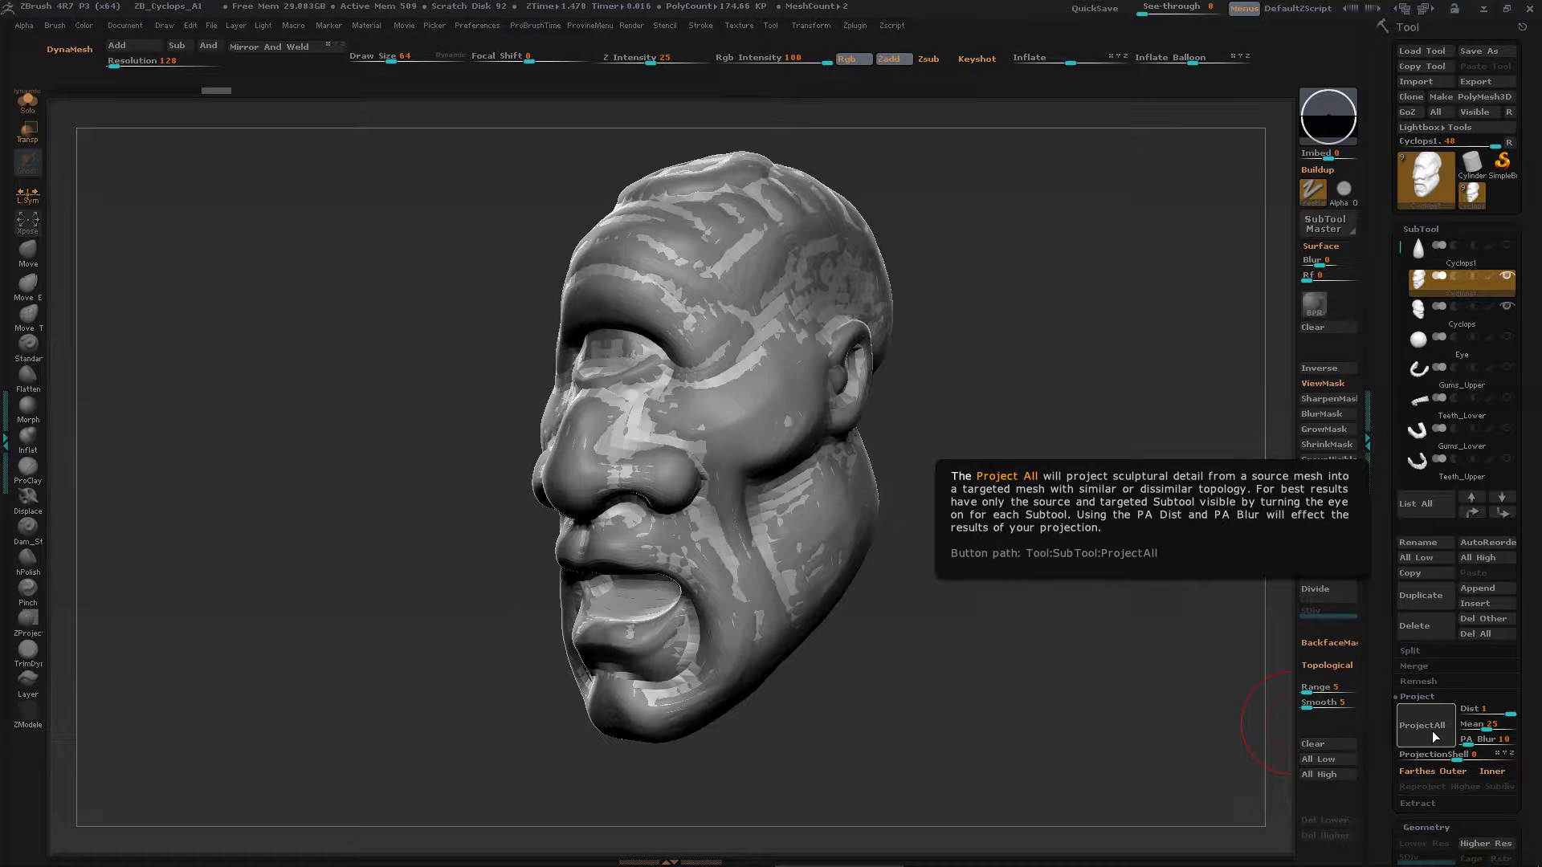
pyautogui.click(1433, 731)
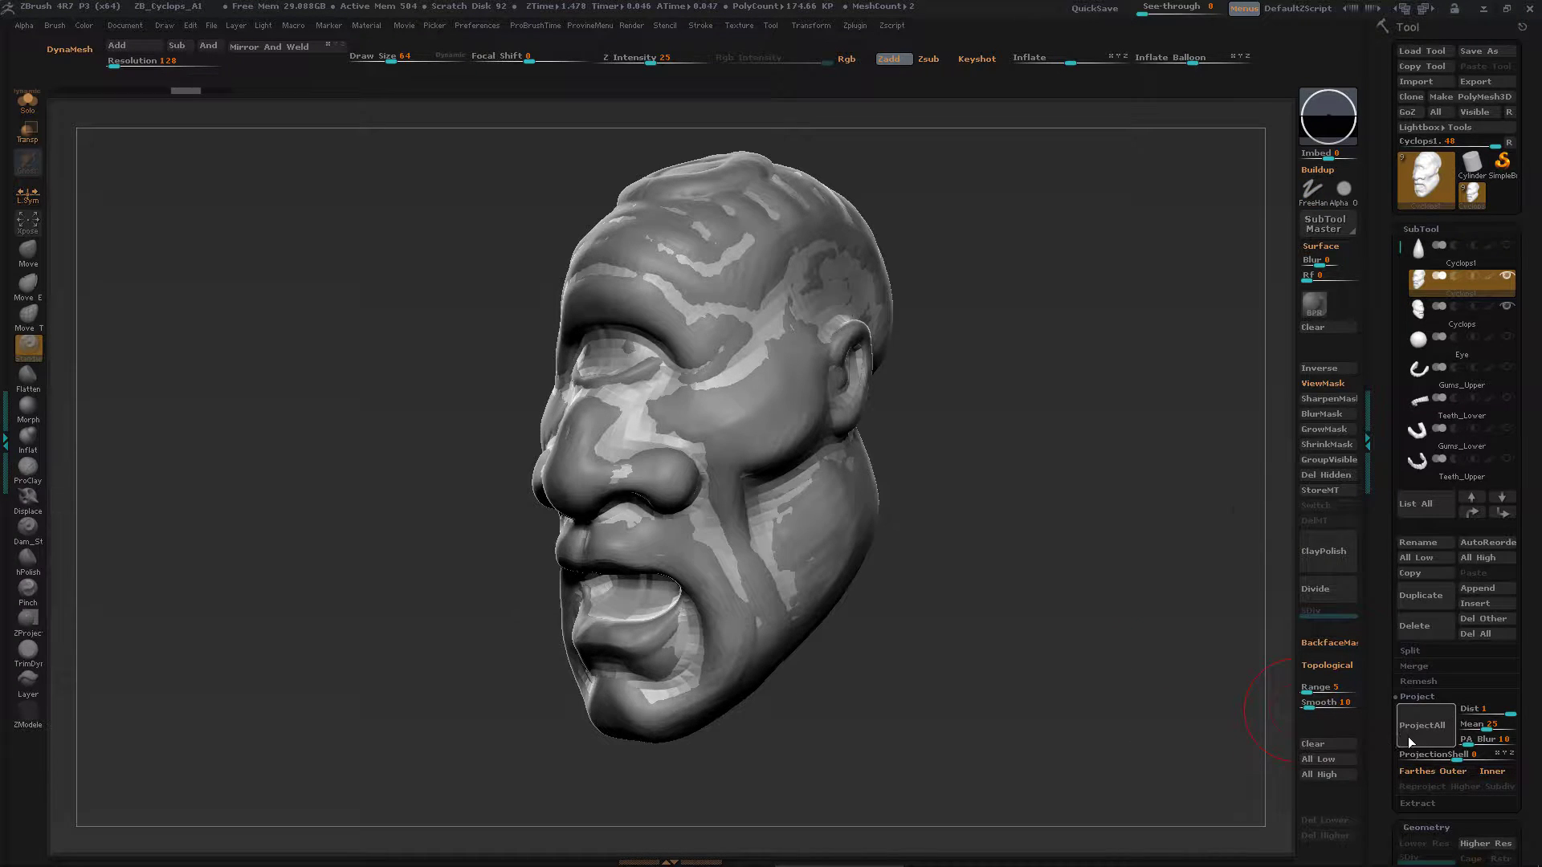
# Enable Inner, set the Projection Shell to 0.04092, and try Project All on the undivided Cyclops1 head
pyautogui.scroll(-3, 1468, 720)
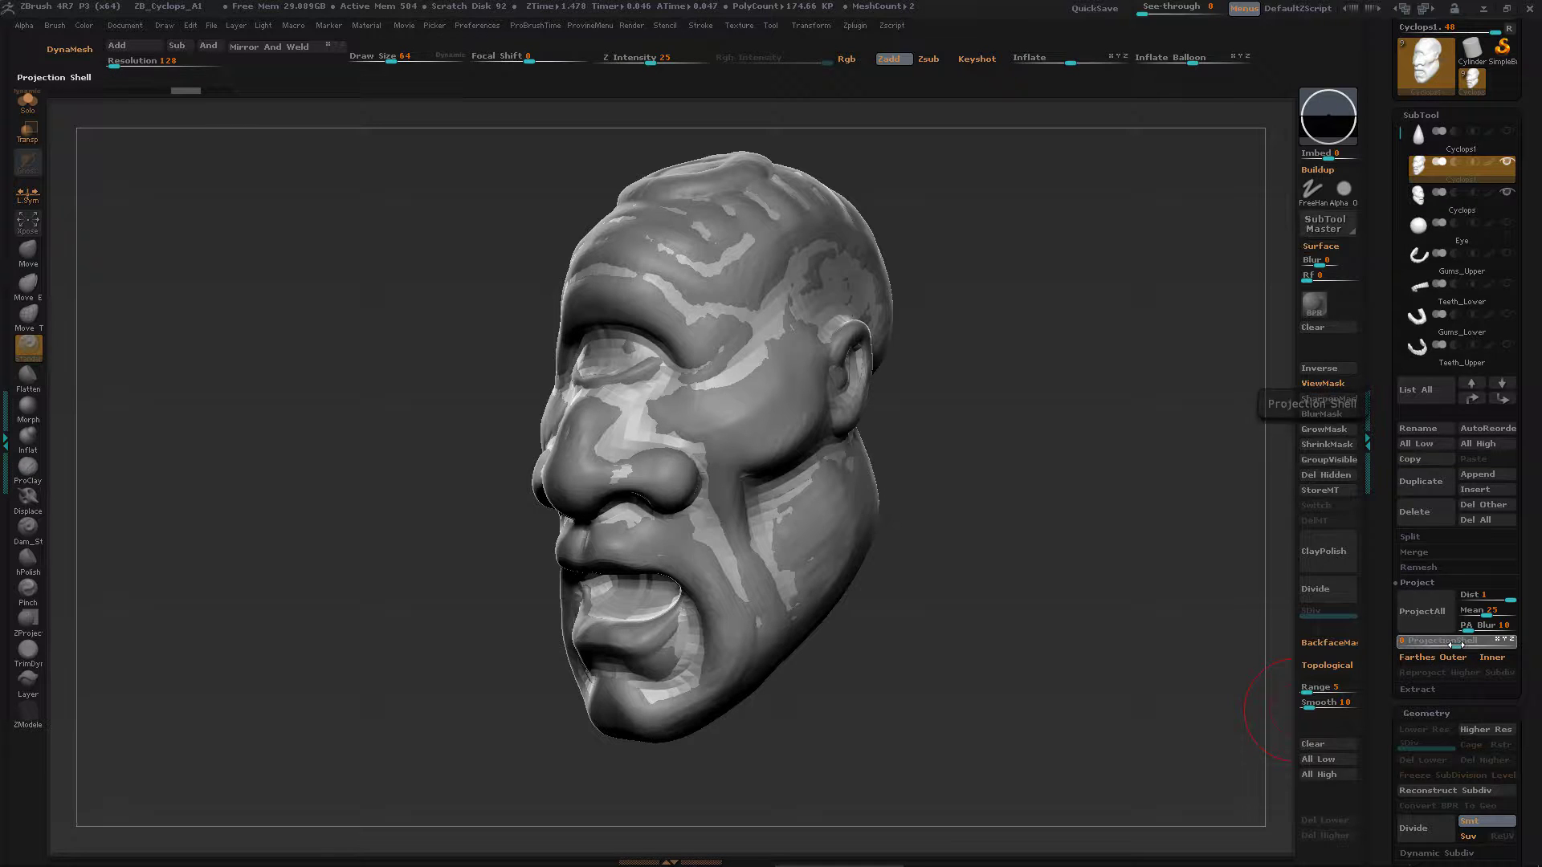
pyautogui.moveTo(1458, 645); pyautogui.dragTo(1488, 648)
pyautogui.moveTo(1143, 578); pyautogui.dragTo(1108, 591)
pyautogui.click(1443, 614)
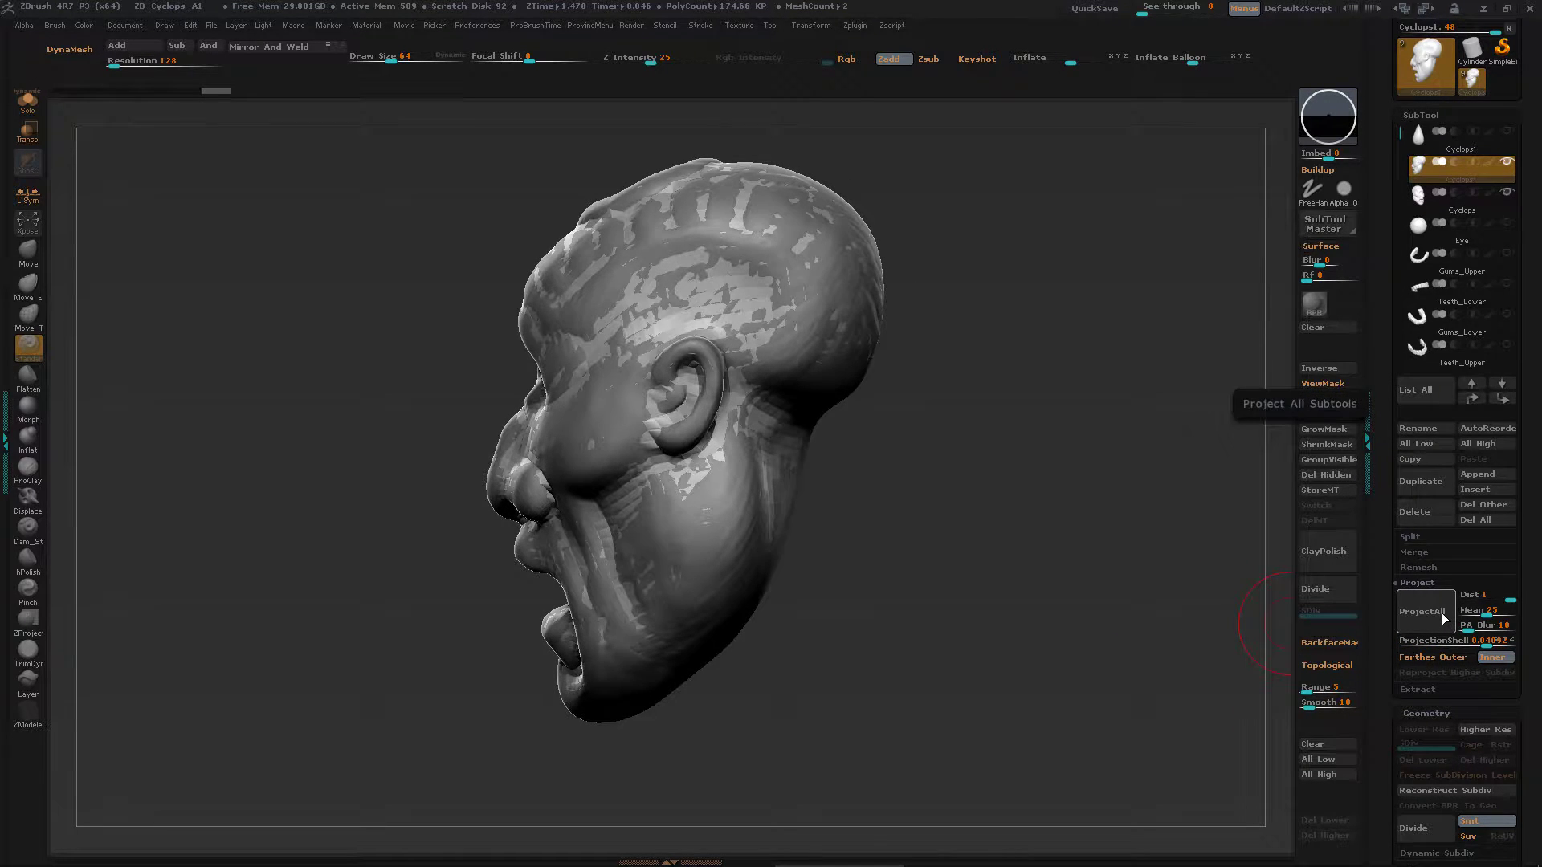
pyautogui.moveTo(1261, 628); pyautogui.dragTo(1066, 619)
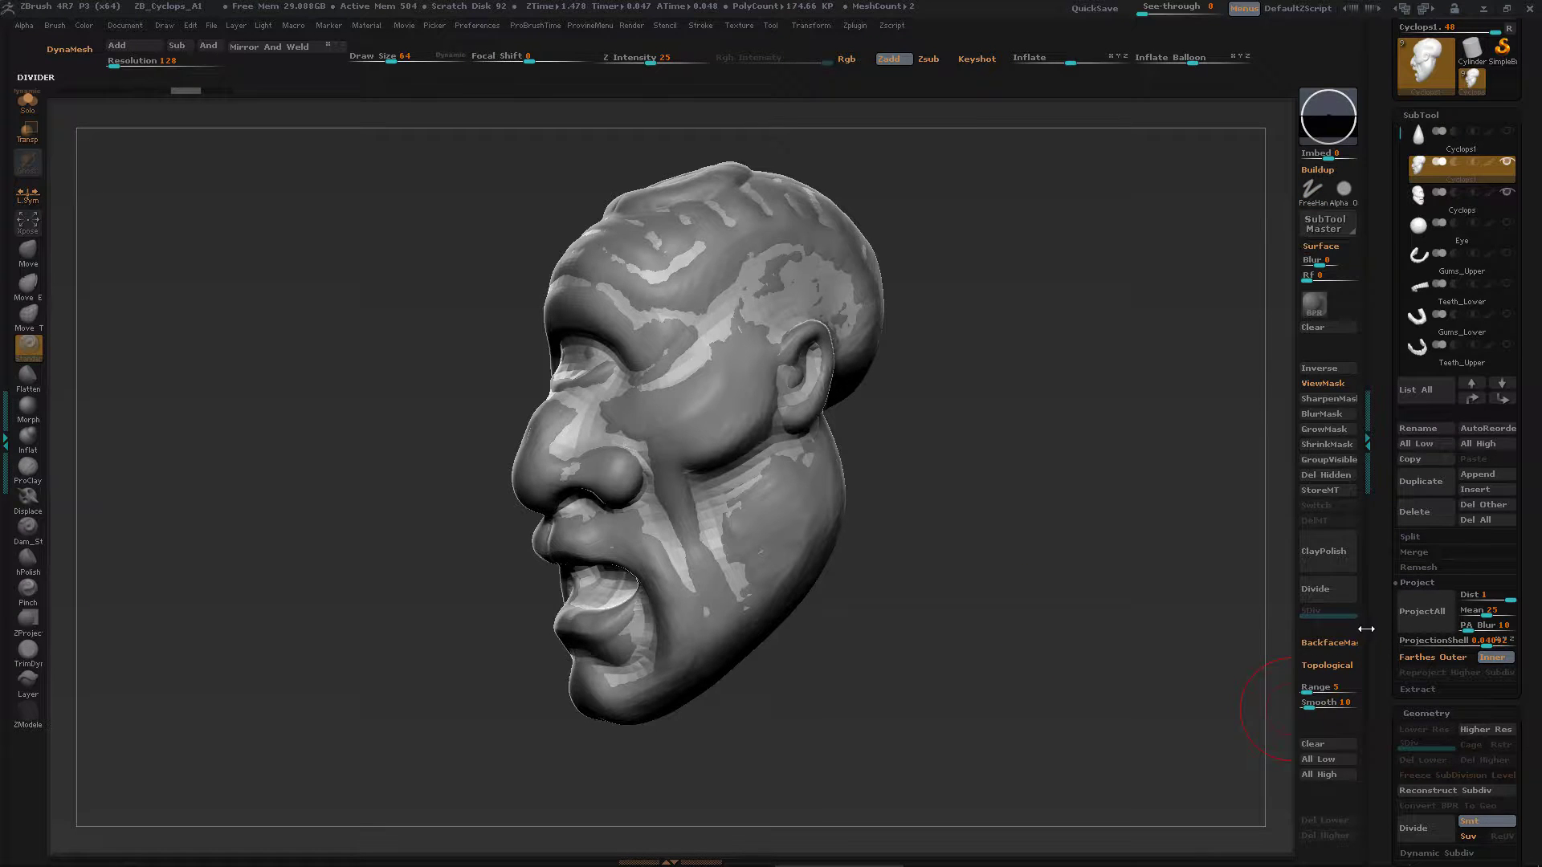
# Divide the low-poly Cyclops1 head to subdivision level 2
pyautogui.click(1325, 590)
pyautogui.moveTo(1075, 590); pyautogui.dragTo(1124, 593)
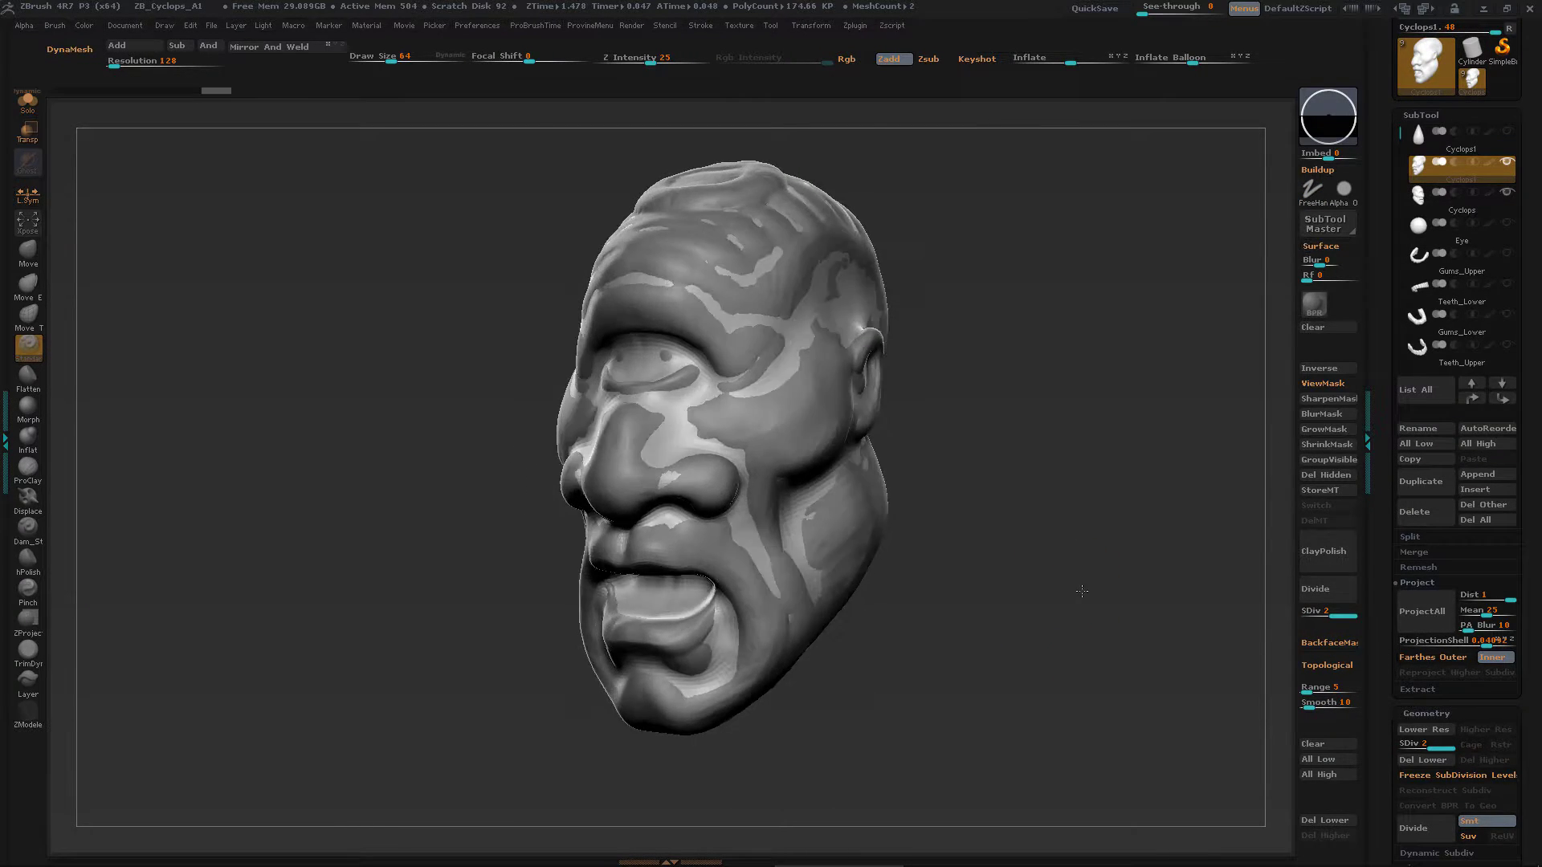
# Try projecting the Cyclops detail onto the level 2 Cyclops1 mesh with the current shell, and undo the projection
pyautogui.click(1444, 617)
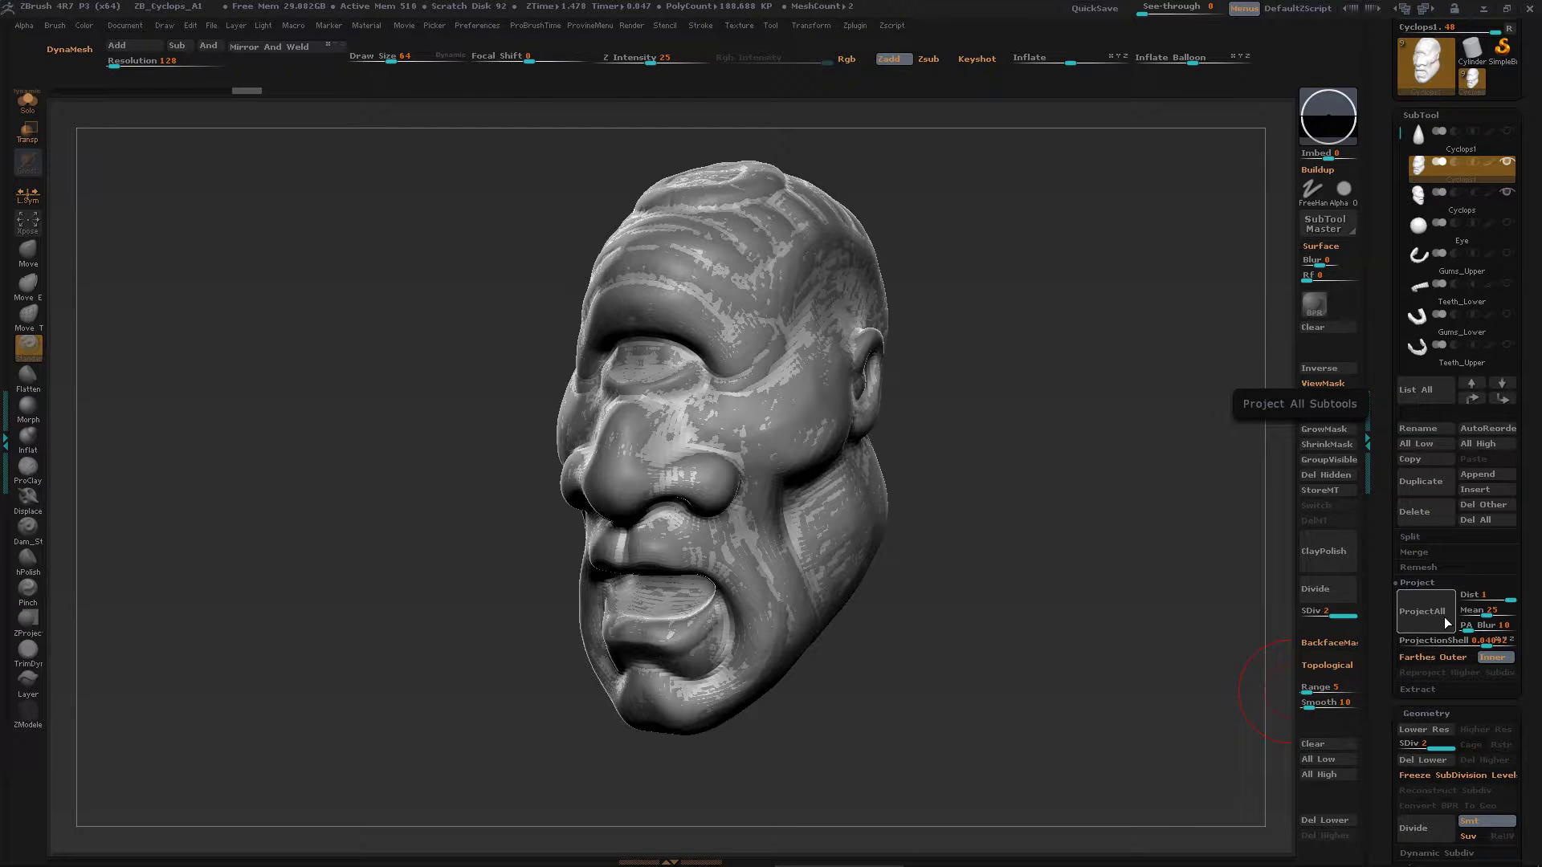
pyautogui.moveTo(1063, 606); pyautogui.dragTo(1083, 612)
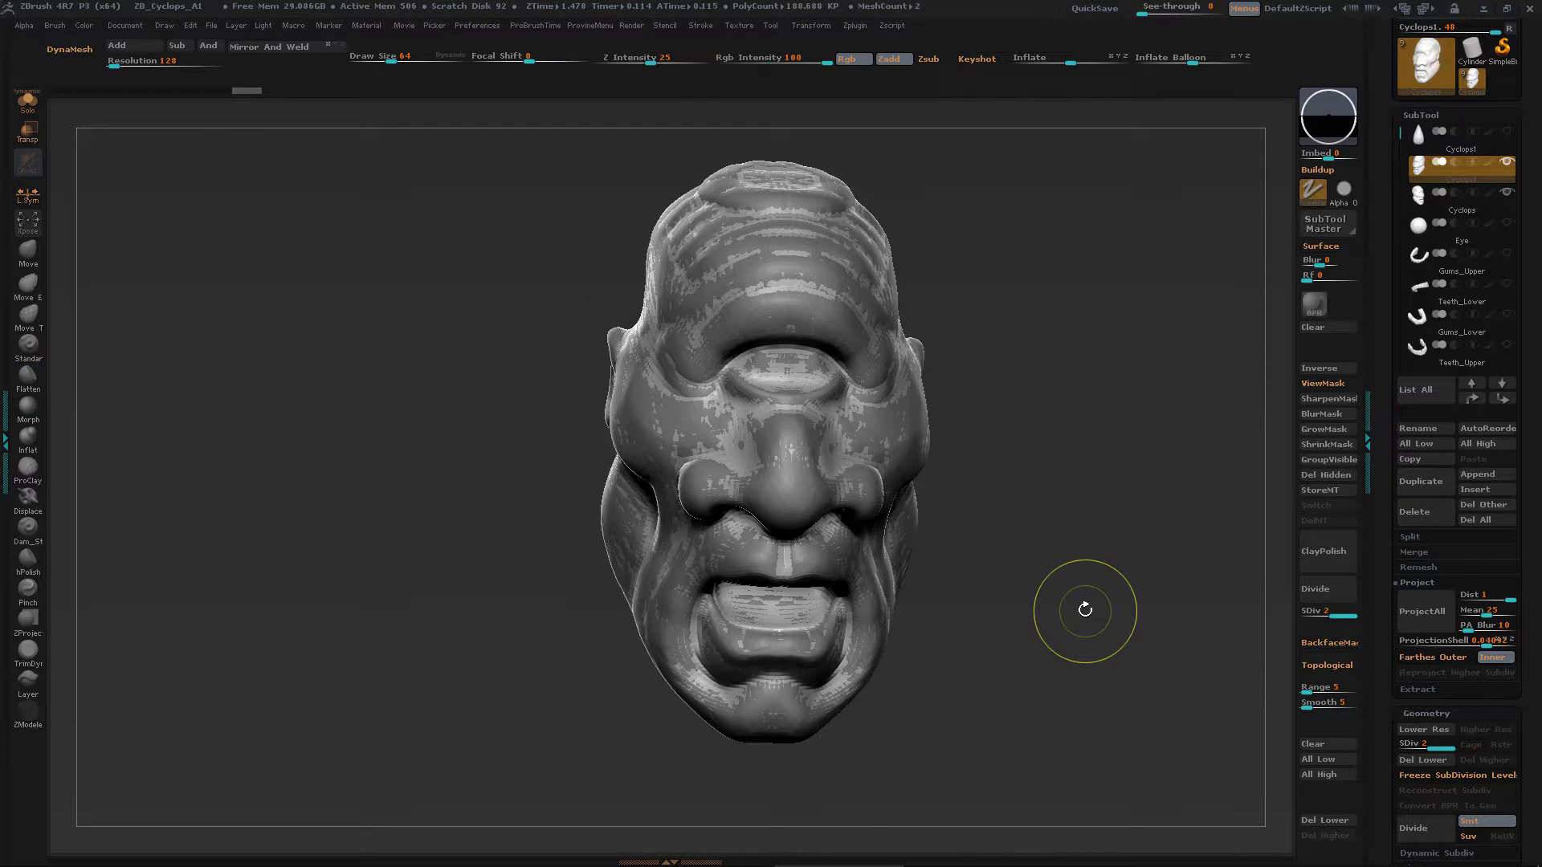
pyautogui.hotkey('ctrl', 'z')
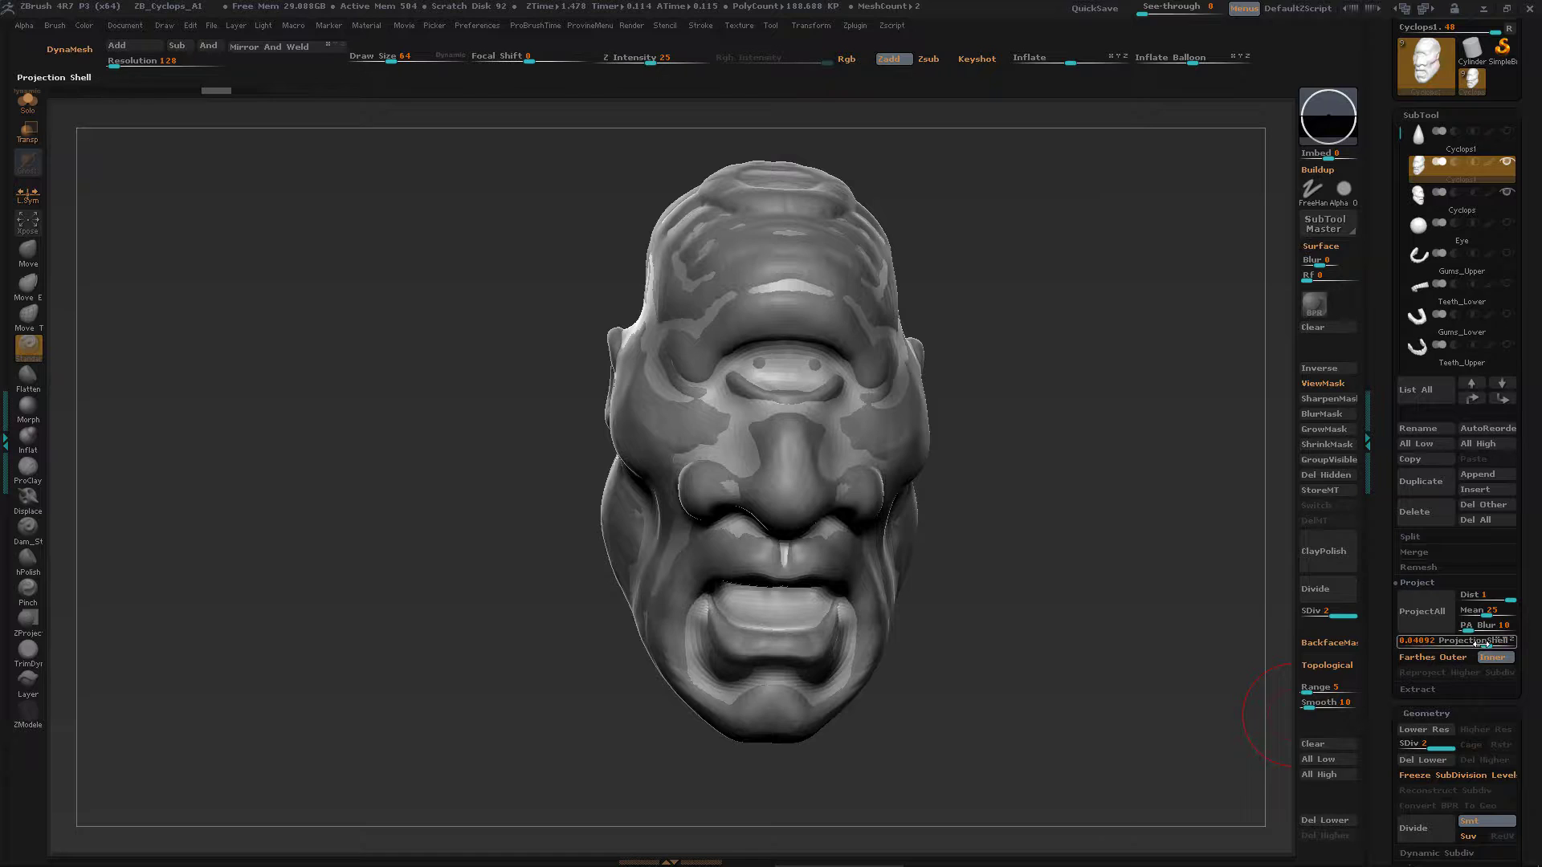
# Set the Projection Shell to about 0.0165 and PA Blur to 2, and project the detail onto the level 2 Cyclops1 mesh
pyautogui.click(1480, 641)
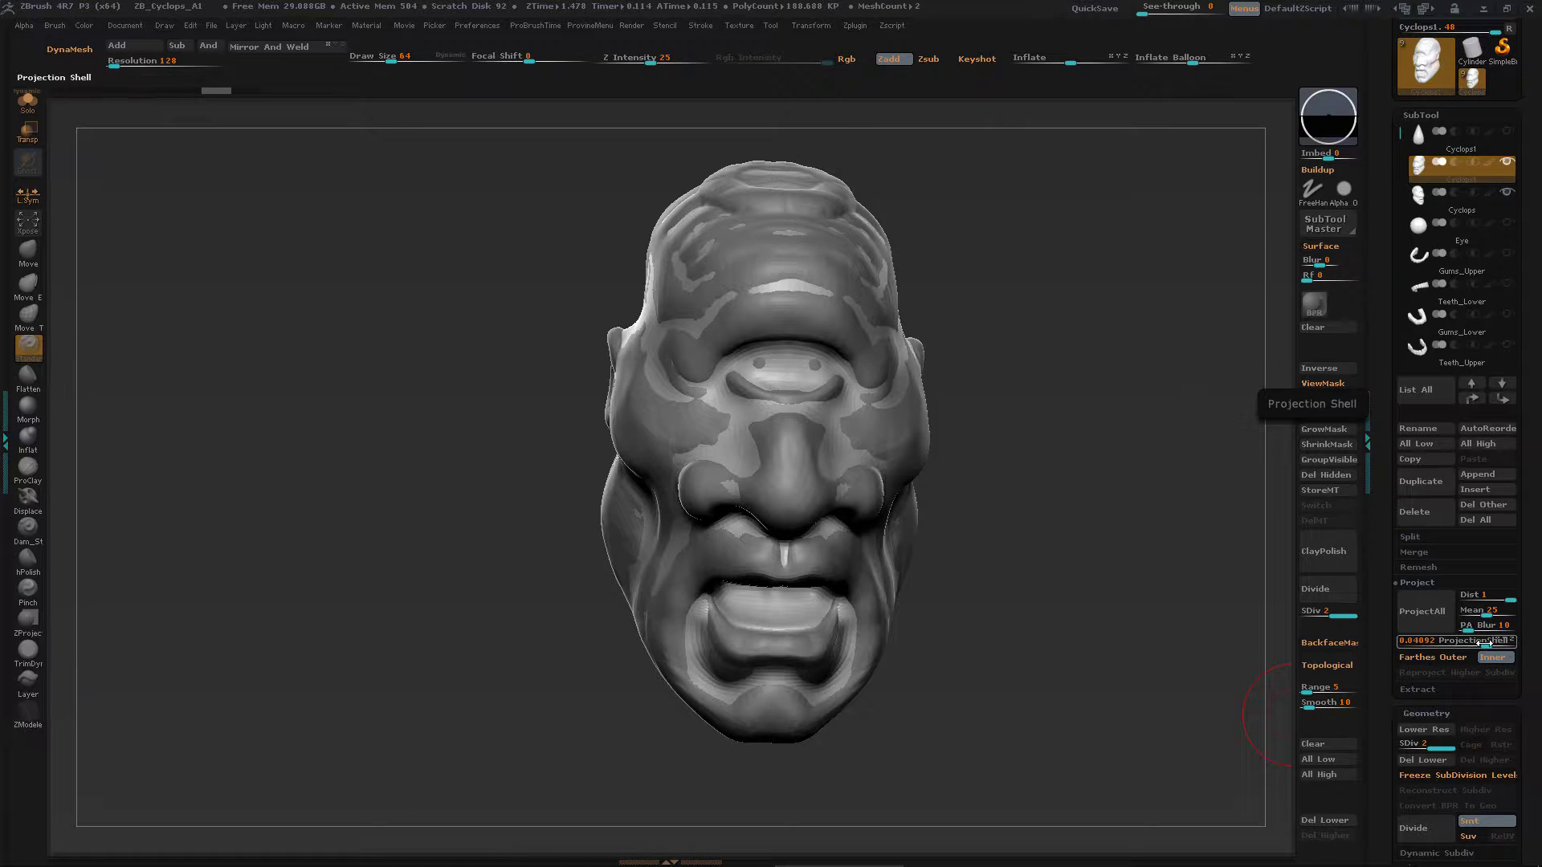
pyautogui.moveTo(1481, 643); pyautogui.dragTo(1486, 644)
pyautogui.click(1420, 614)
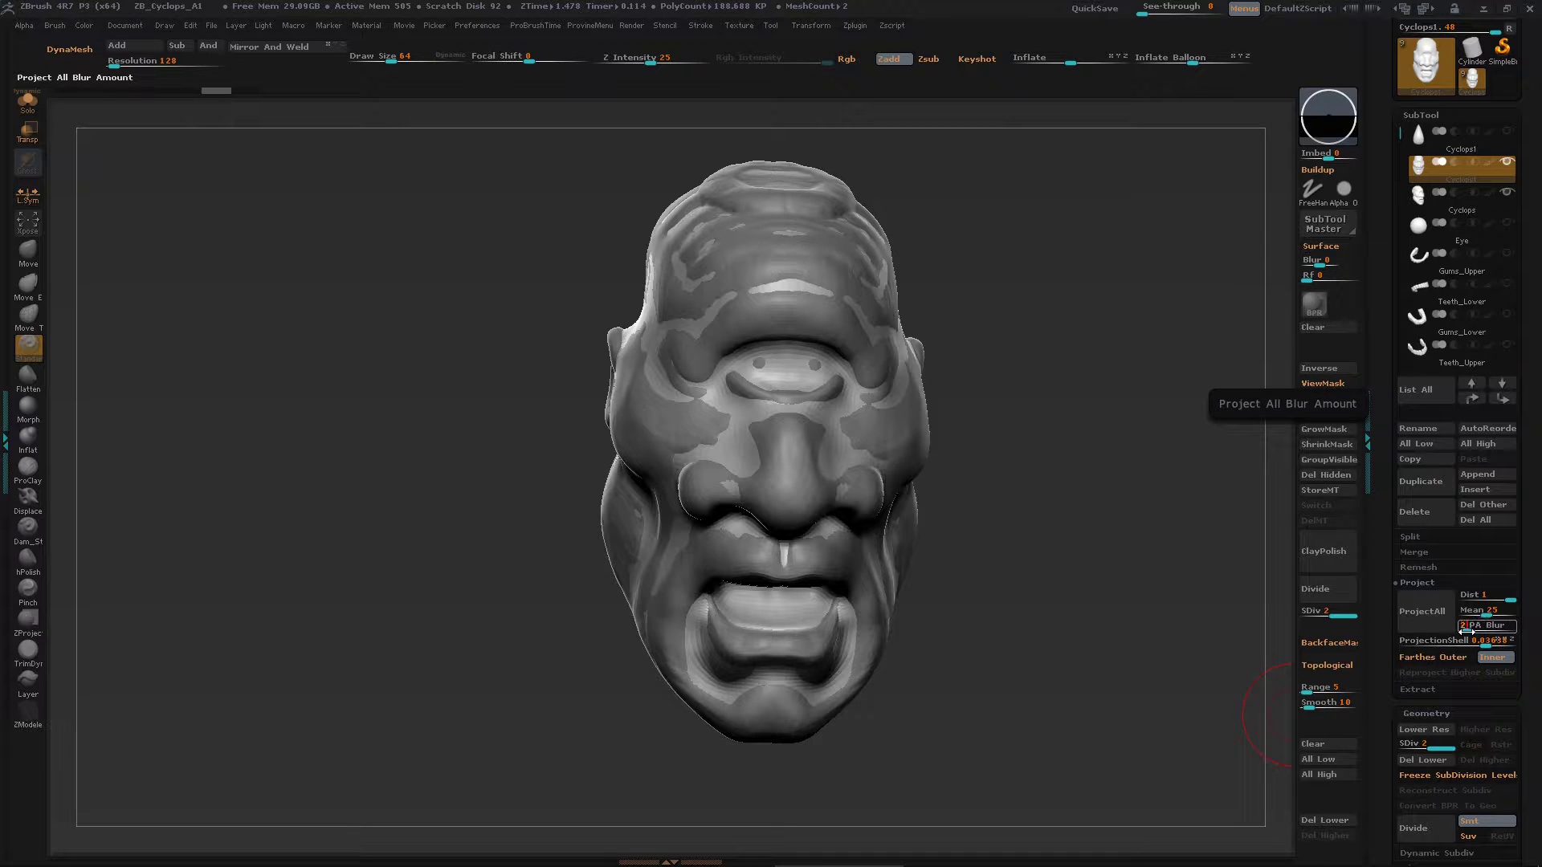
pyautogui.press('Return')
pyautogui.click(1433, 620)
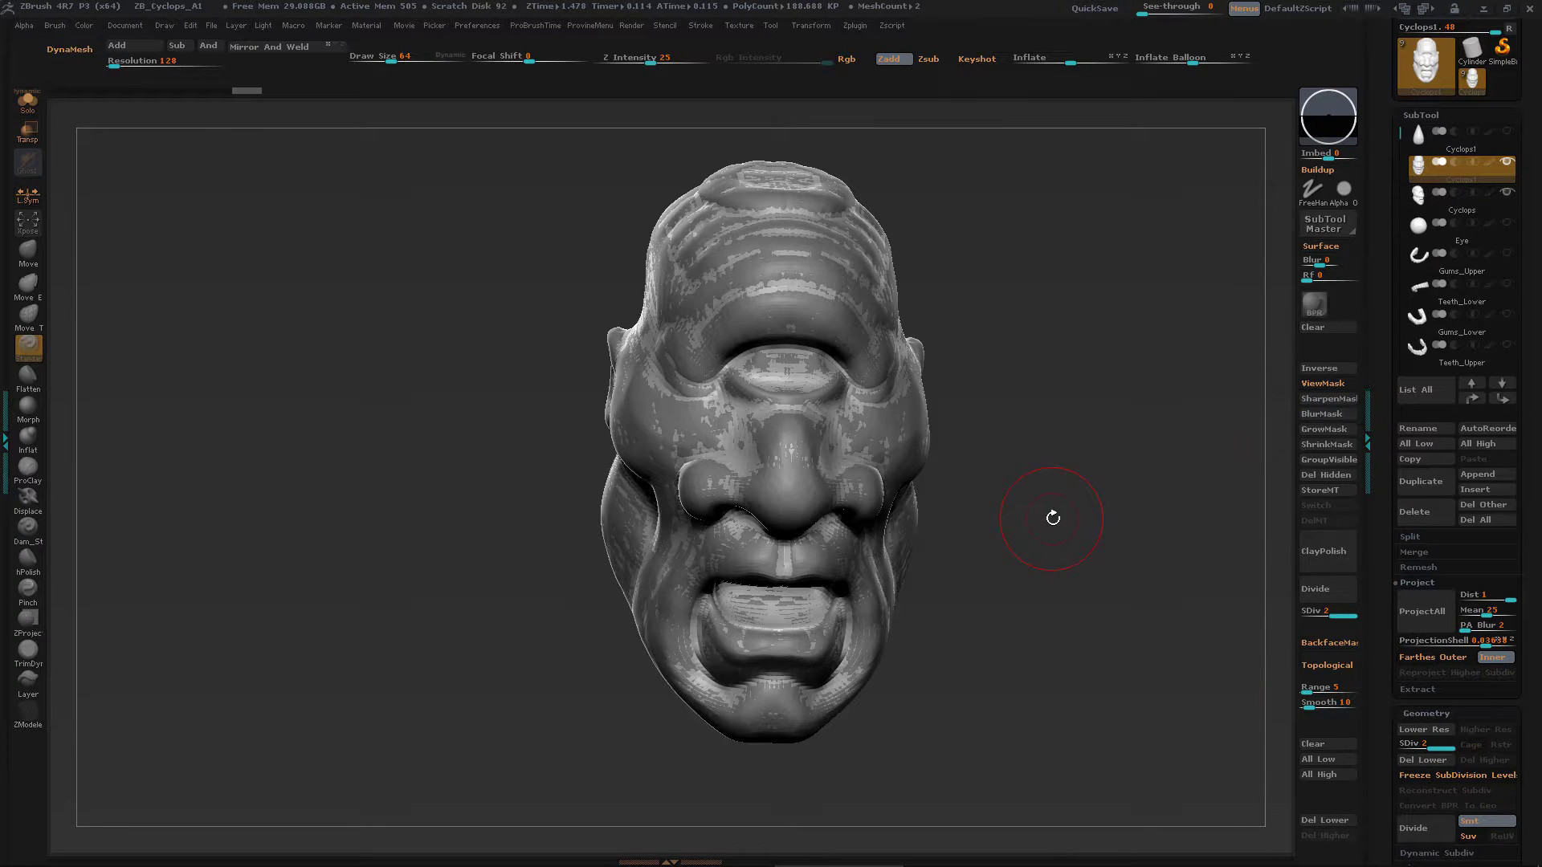
# Hide the original Cyclops subtool and inspect the projected detail on the Cyclops1 head from the front and side
pyautogui.click(1506, 193)
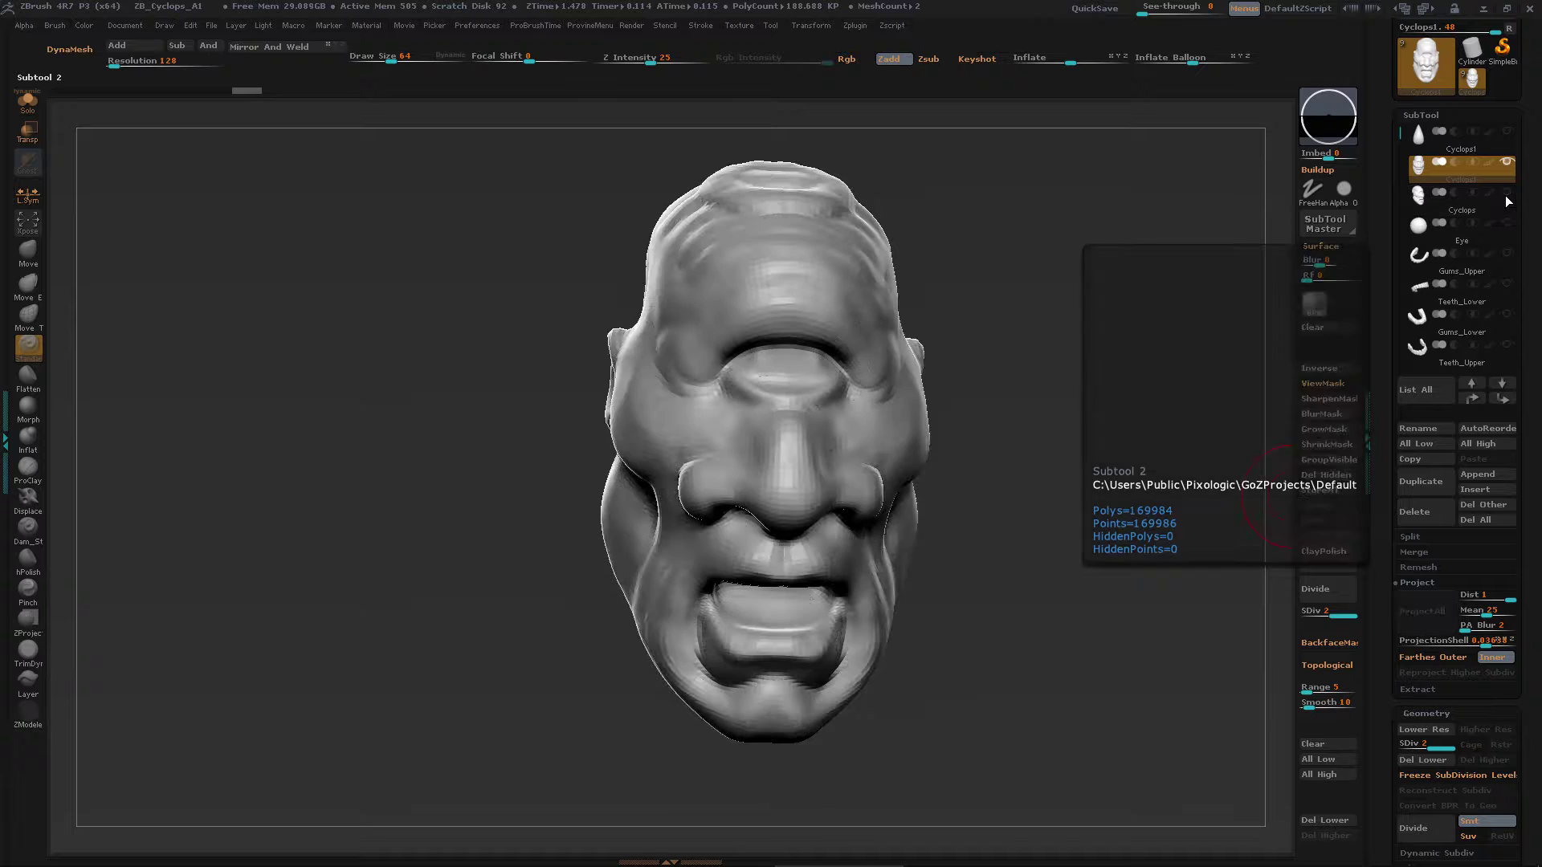
pyautogui.moveTo(1147, 554); pyautogui.dragTo(1264, 458)
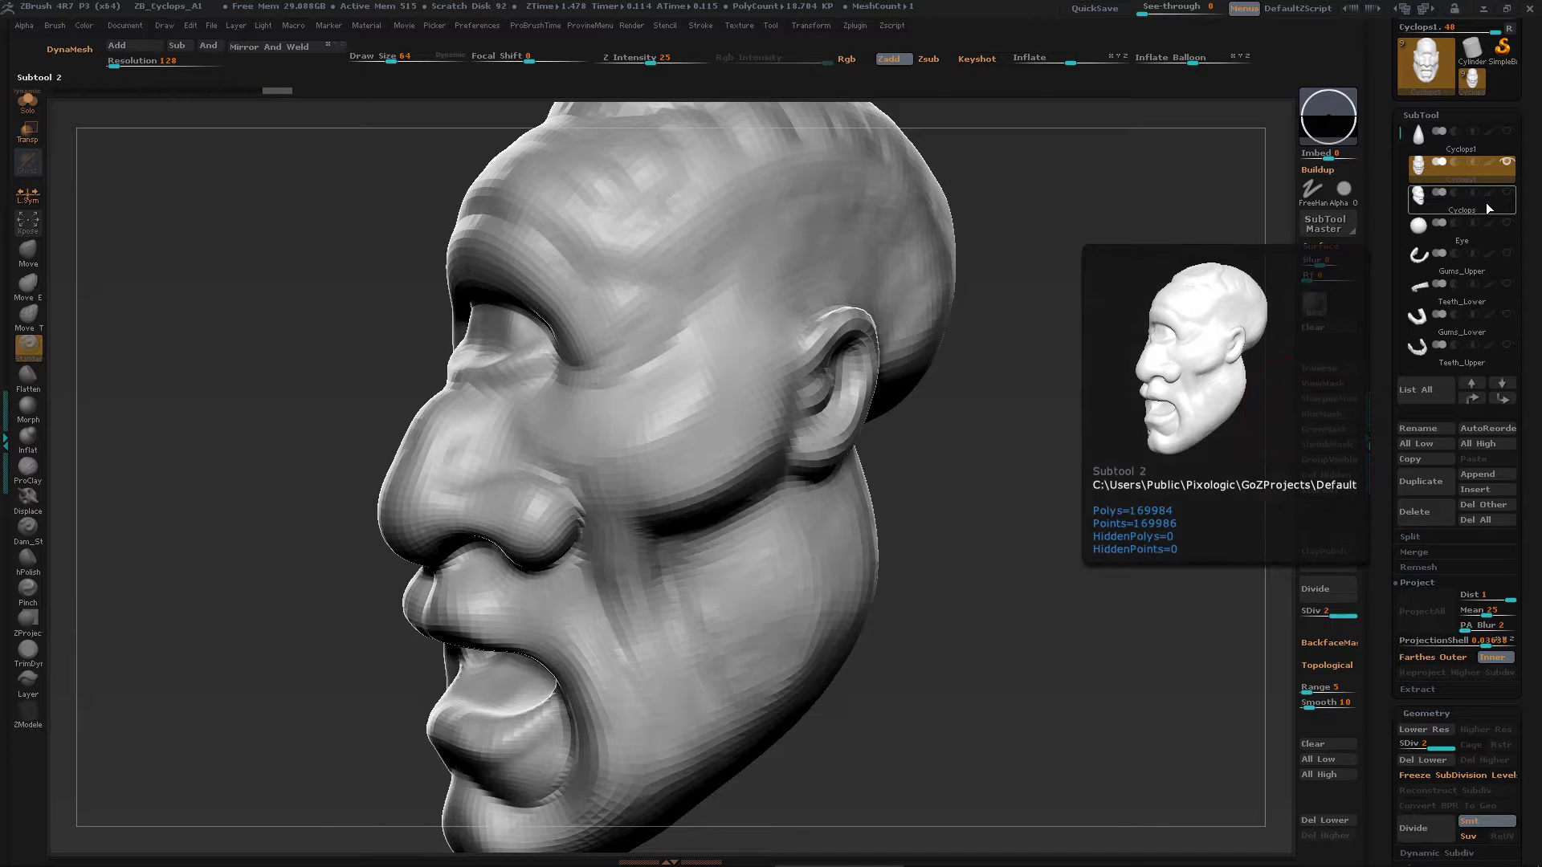
pyautogui.moveTo(1130, 503); pyautogui.dragTo(1129, 538)
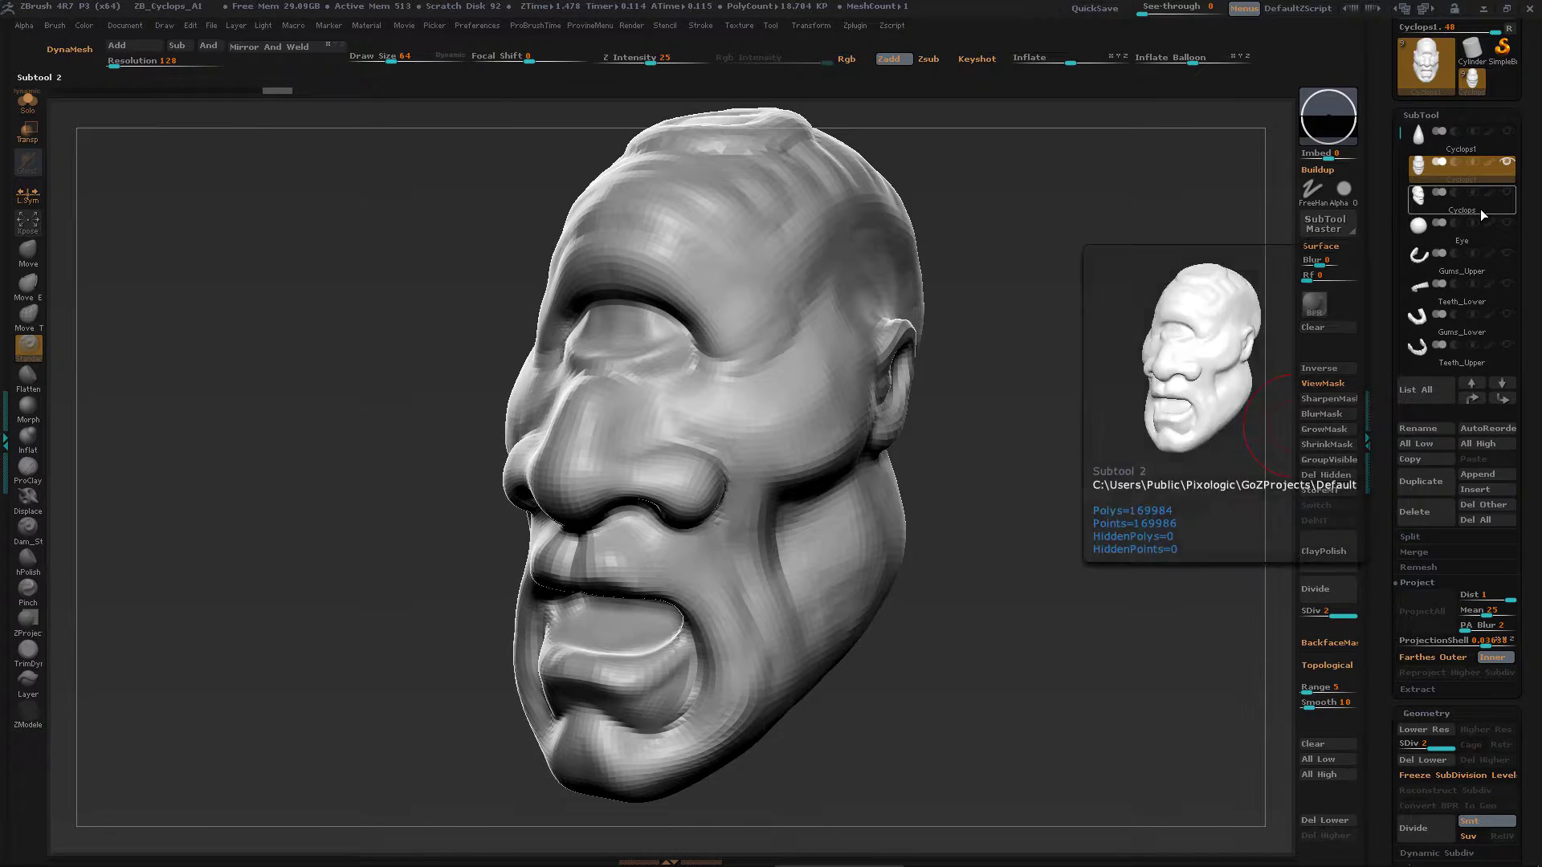
# Isolate the original Cyclops subtool and examine its sculpted detail from both sides for comparison
pyautogui.moveTo(1502, 201)
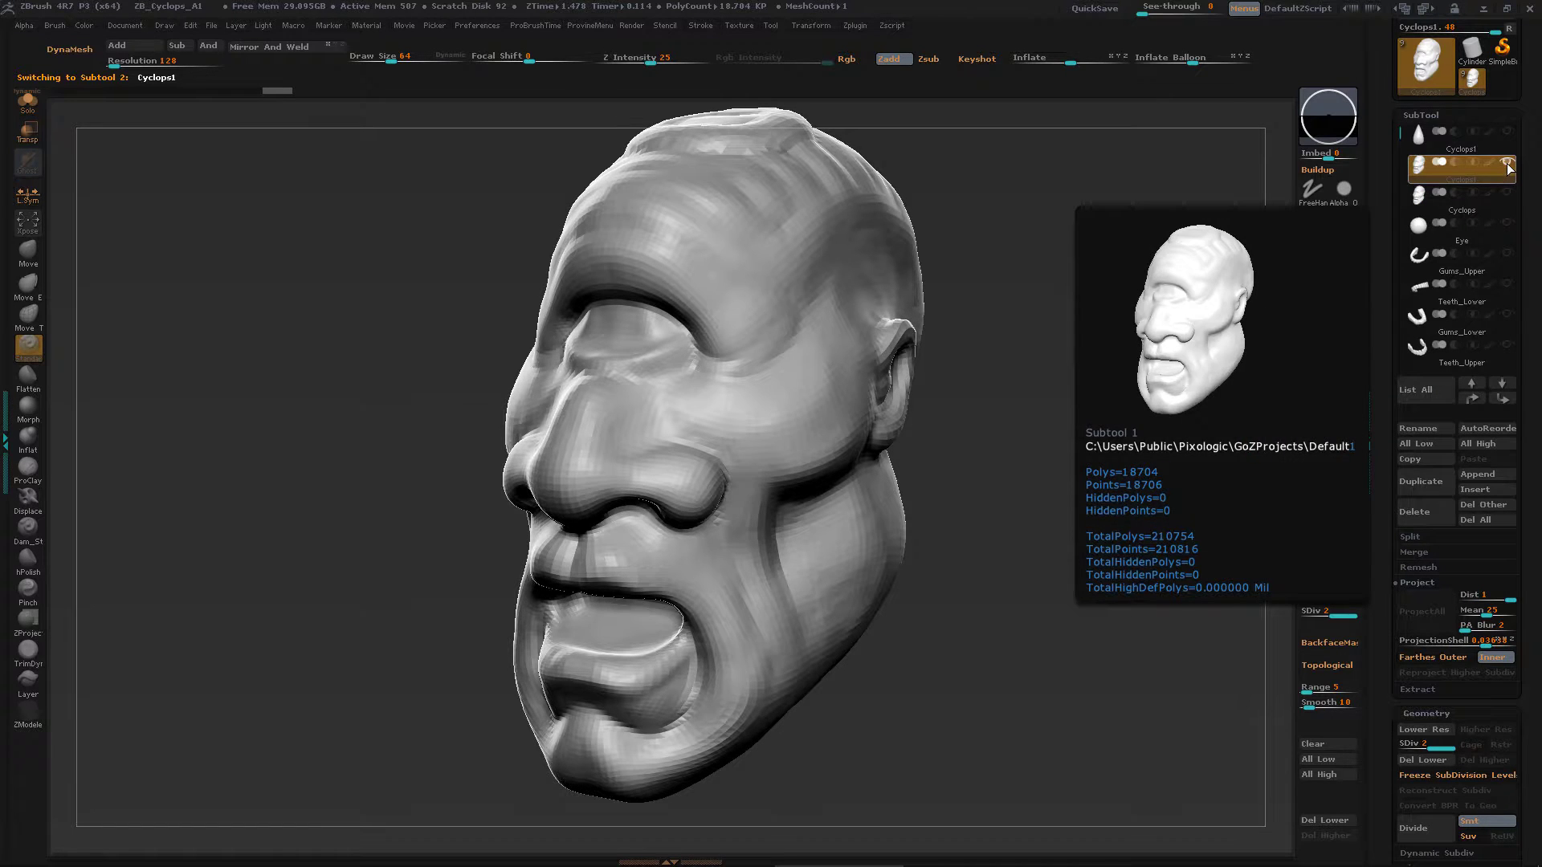
pyautogui.click(1504, 198)
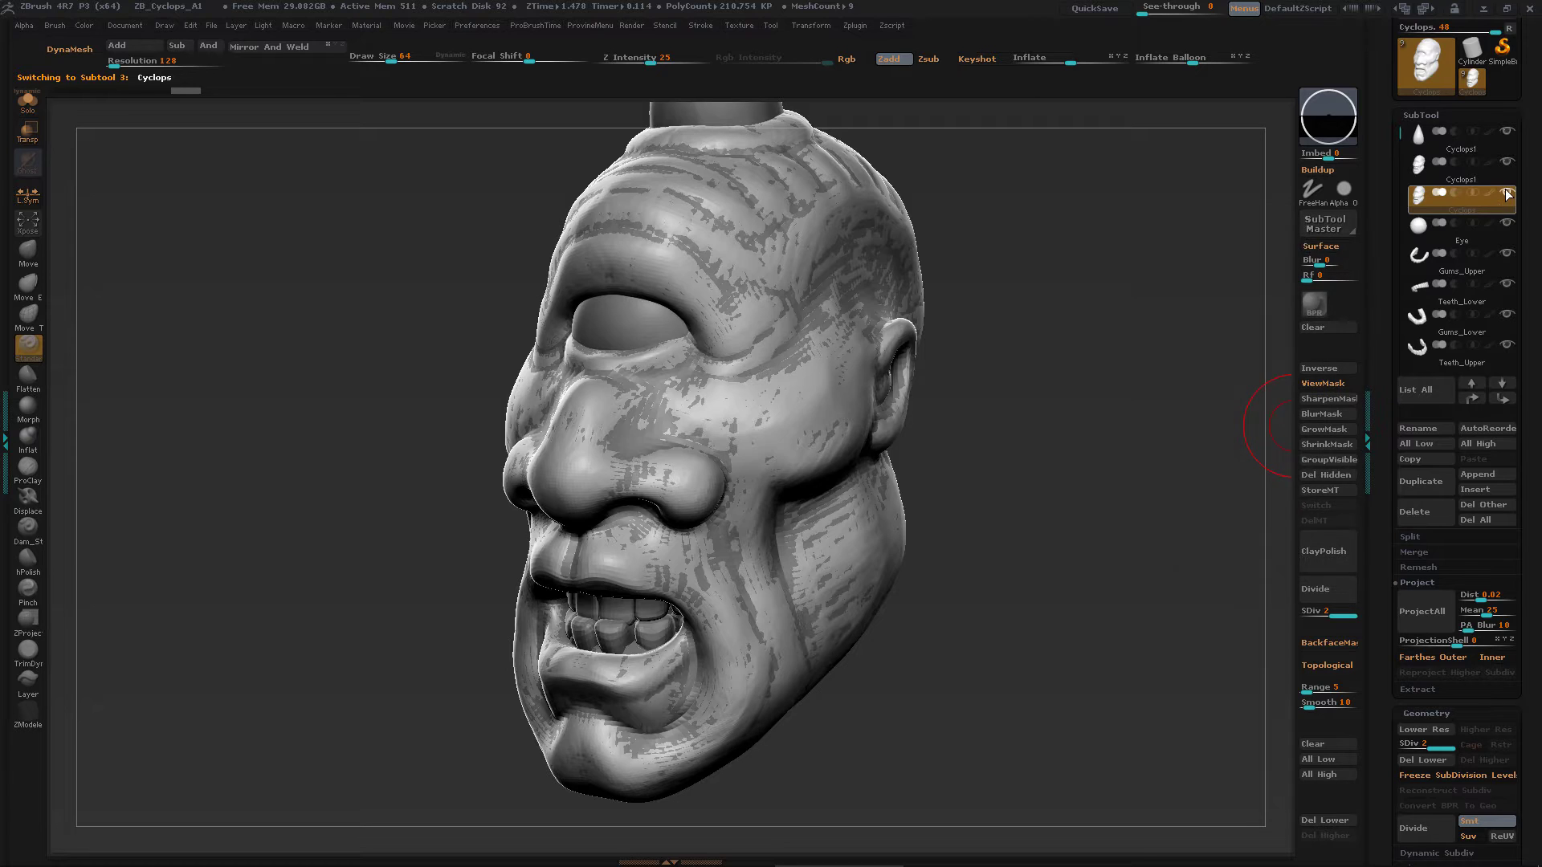
pyautogui.keyDown('shift'); pyautogui.click(1506, 197); pyautogui.keyUp('shift')
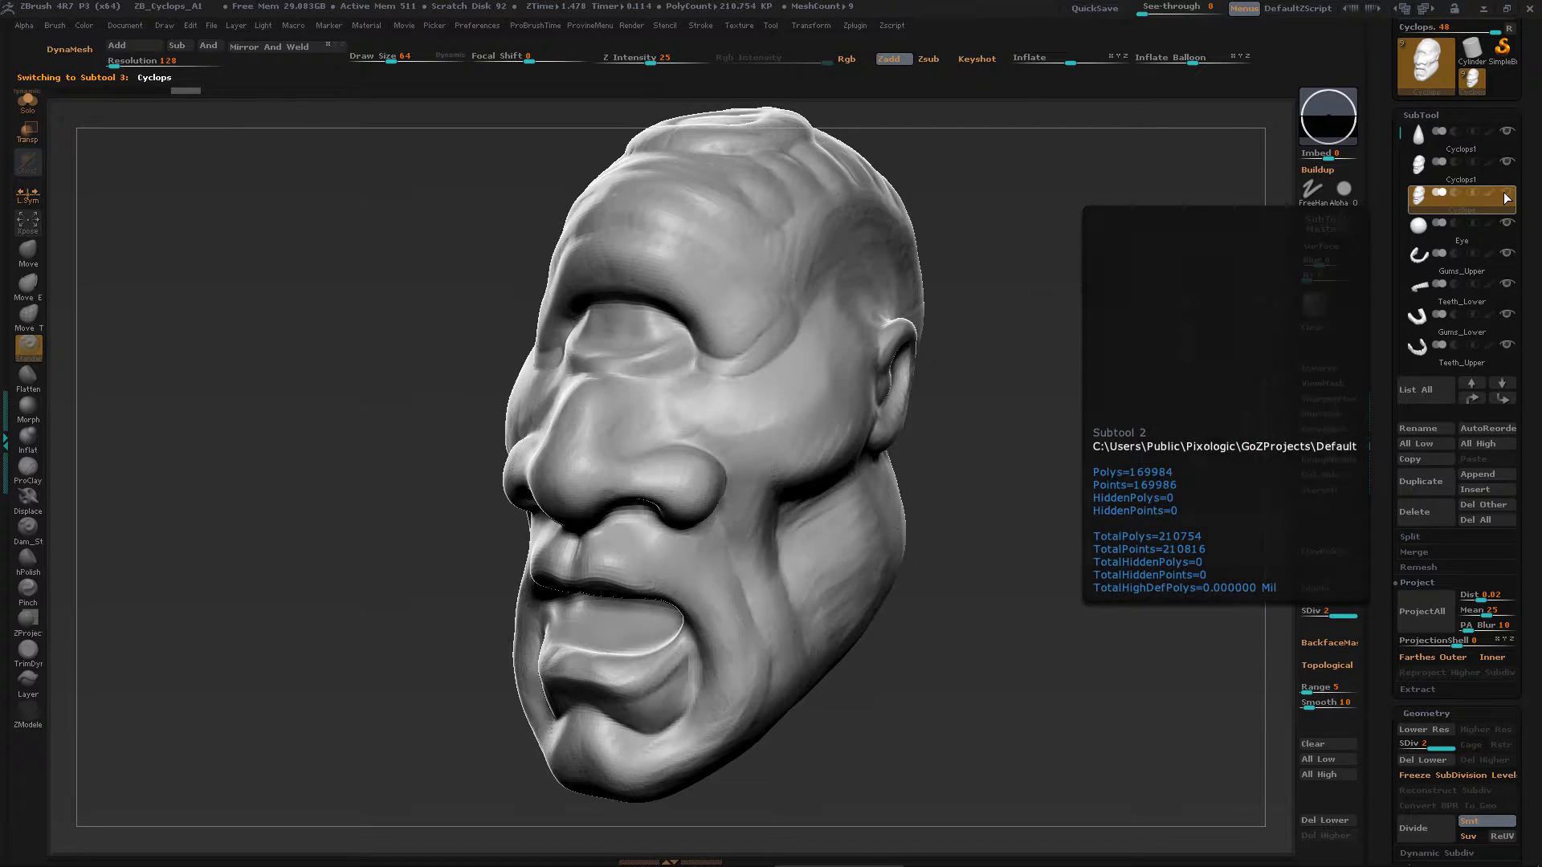
pyautogui.moveTo(1050, 508); pyautogui.dragTo(1098, 529)
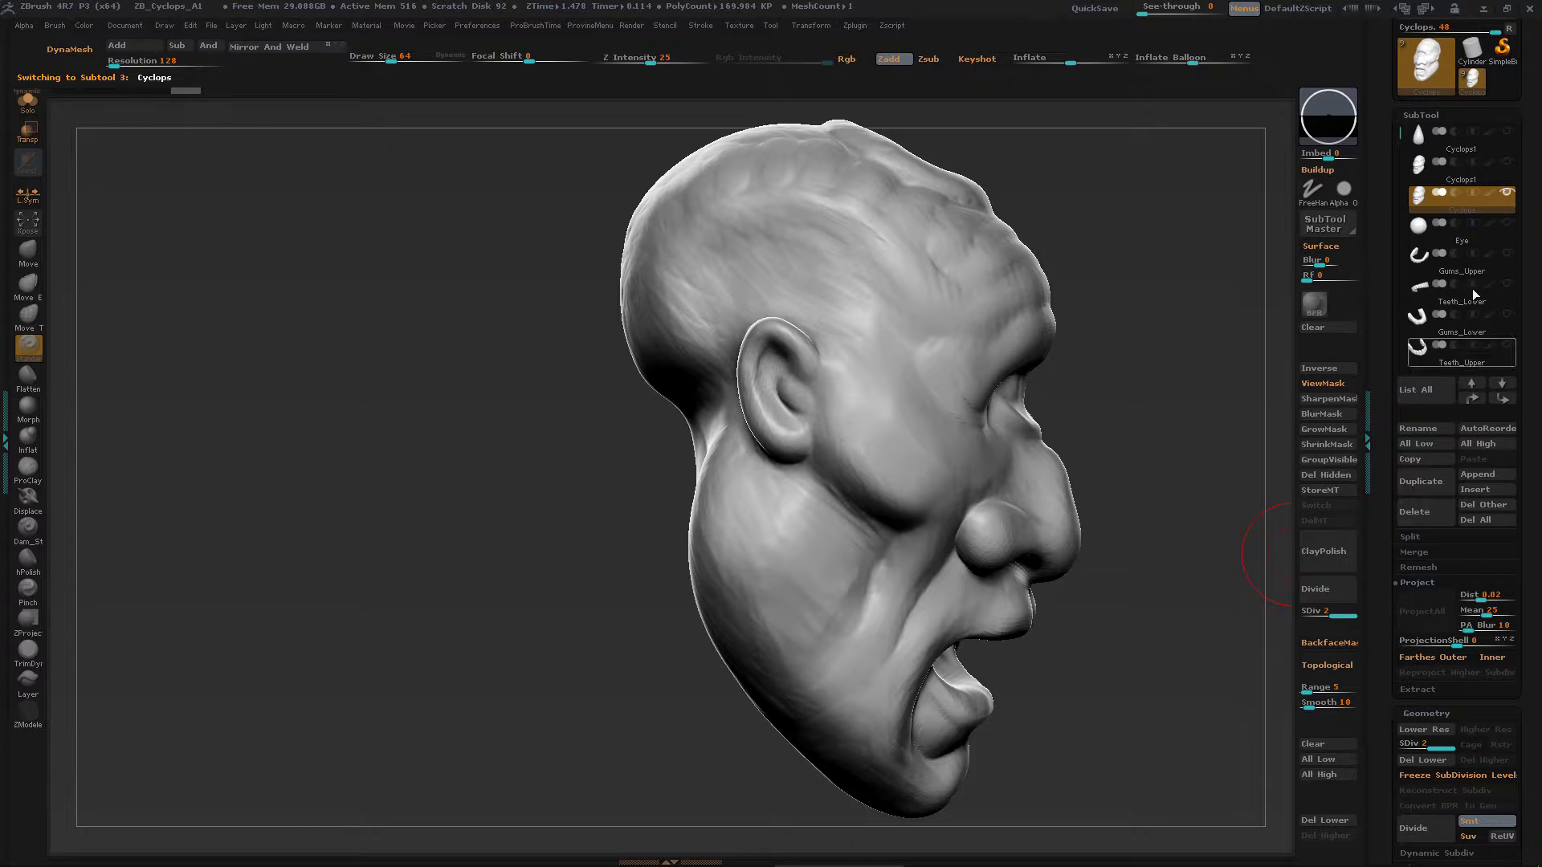
pyautogui.moveTo(1478, 195)
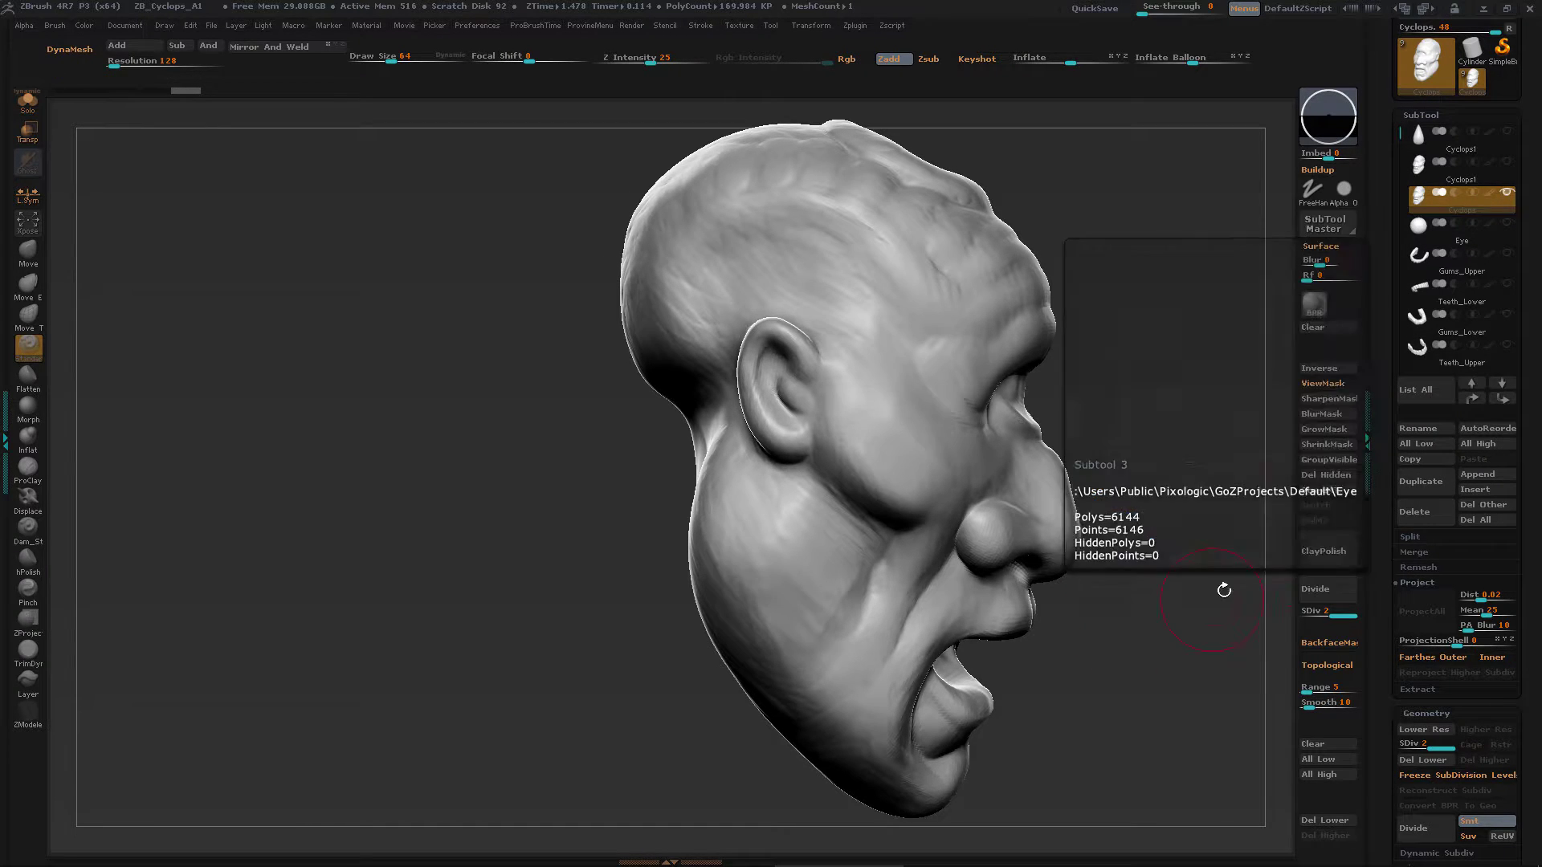
pyautogui.keyDown('alt'); pyautogui.moveTo(1186, 635); pyautogui.dragTo(1286, 461); pyautogui.keyUp('alt')
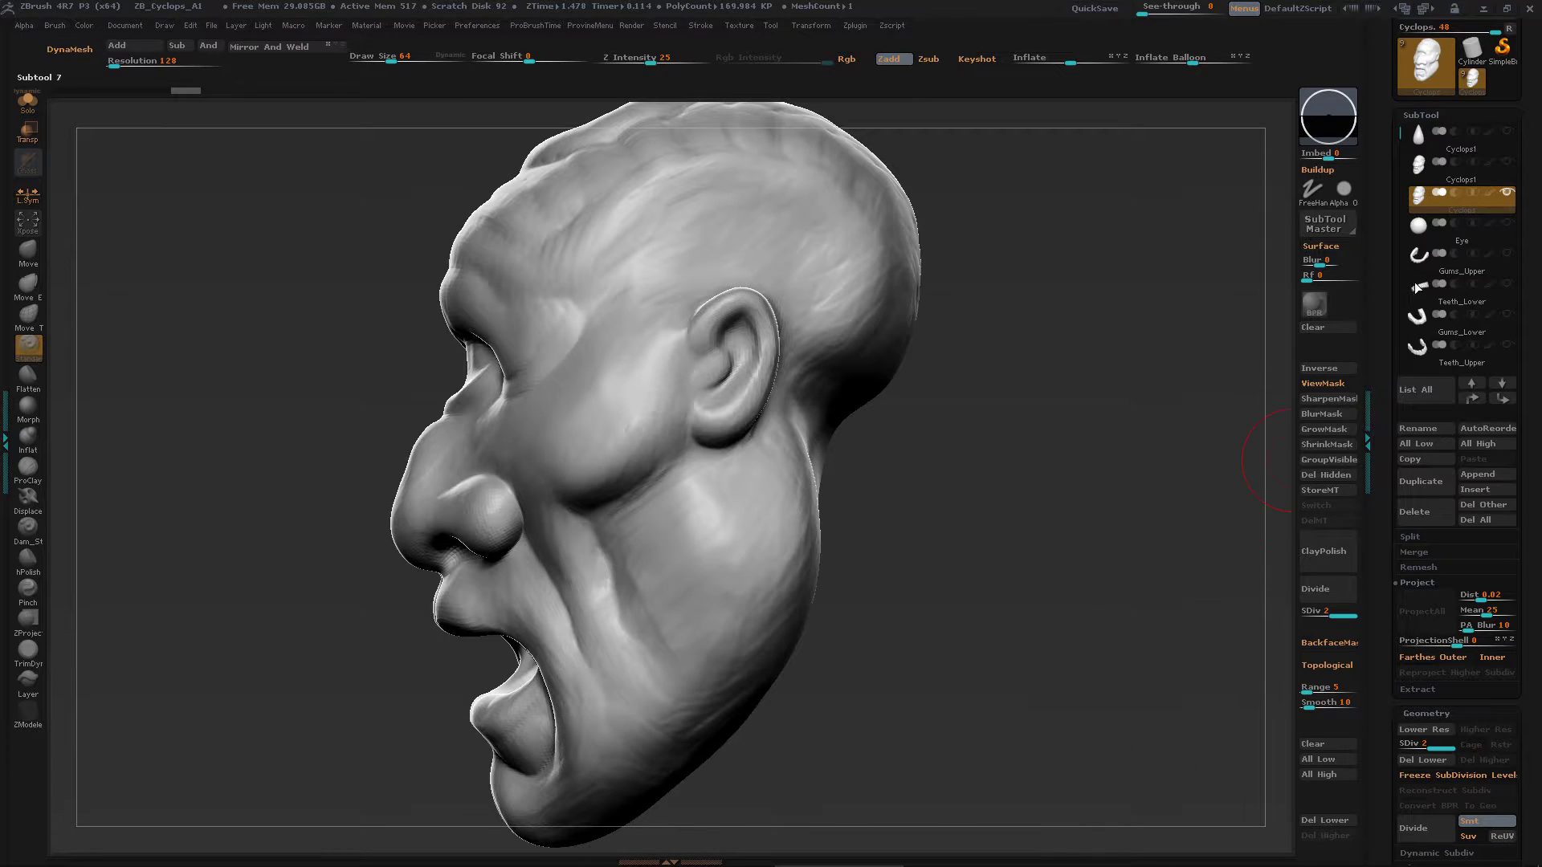
# Show only Cyclops1 as the active subtool and divide it to subdivision level 3
pyautogui.click(1496, 173)
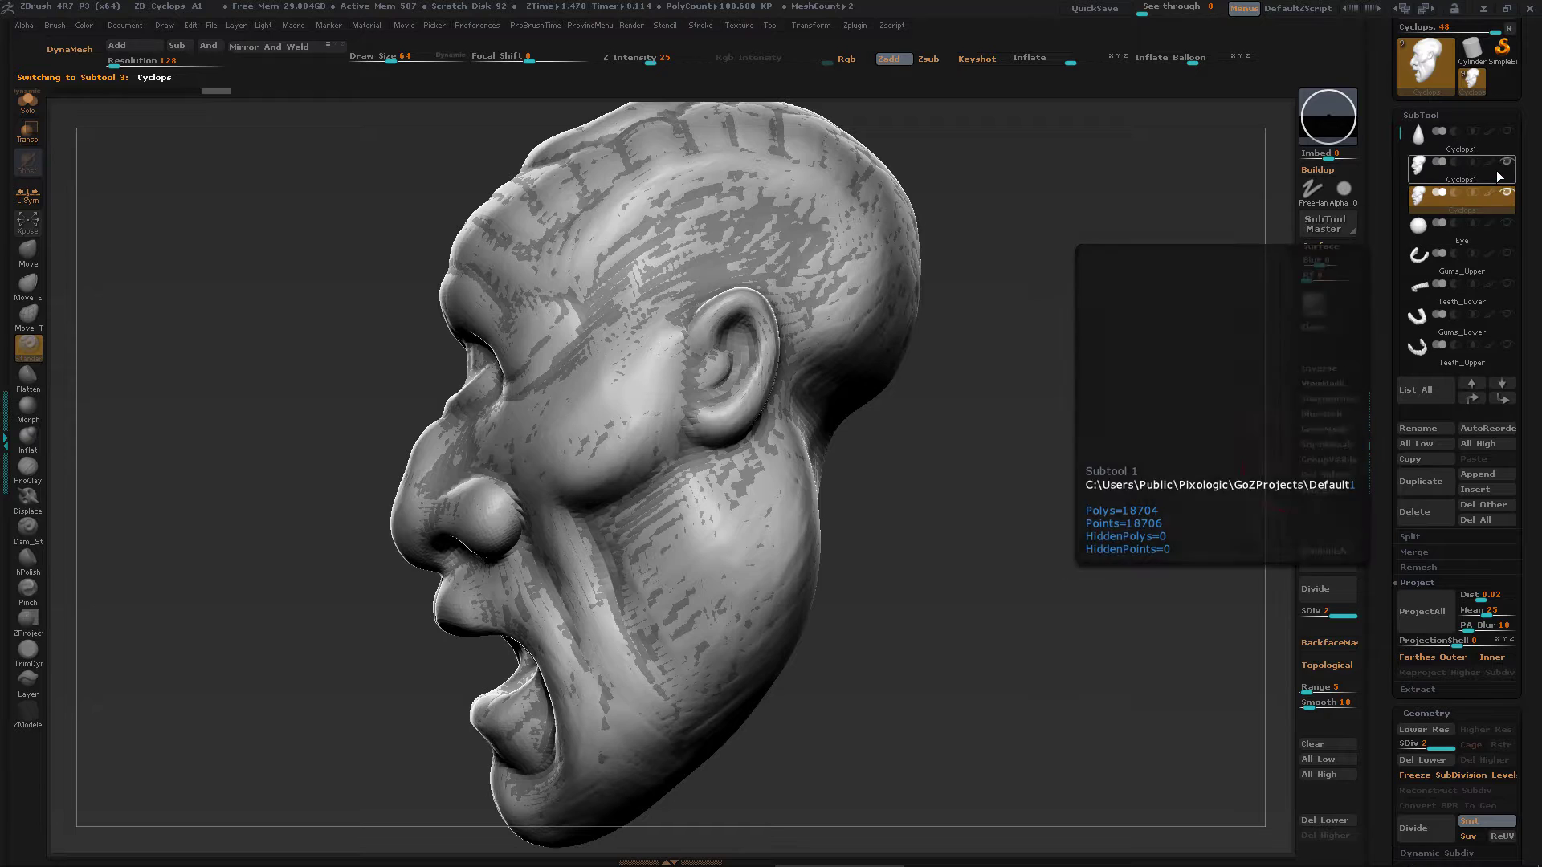
pyautogui.click(1506, 193)
pyautogui.moveTo(1073, 493); pyautogui.dragTo(1128, 548)
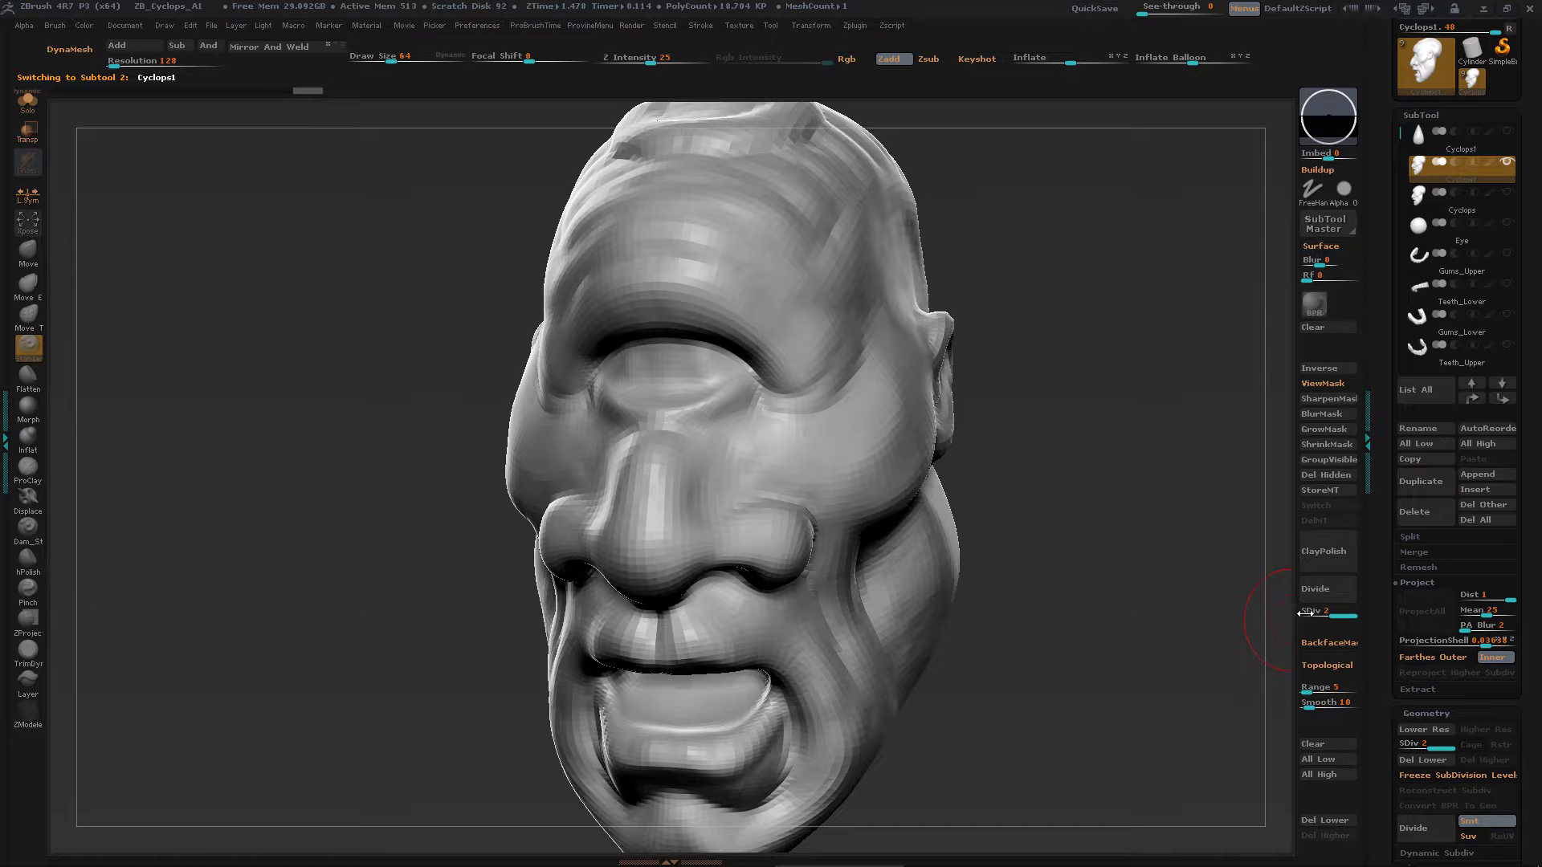
pyautogui.click(1323, 591)
pyautogui.moveTo(1207, 620); pyautogui.dragTo(1179, 641)
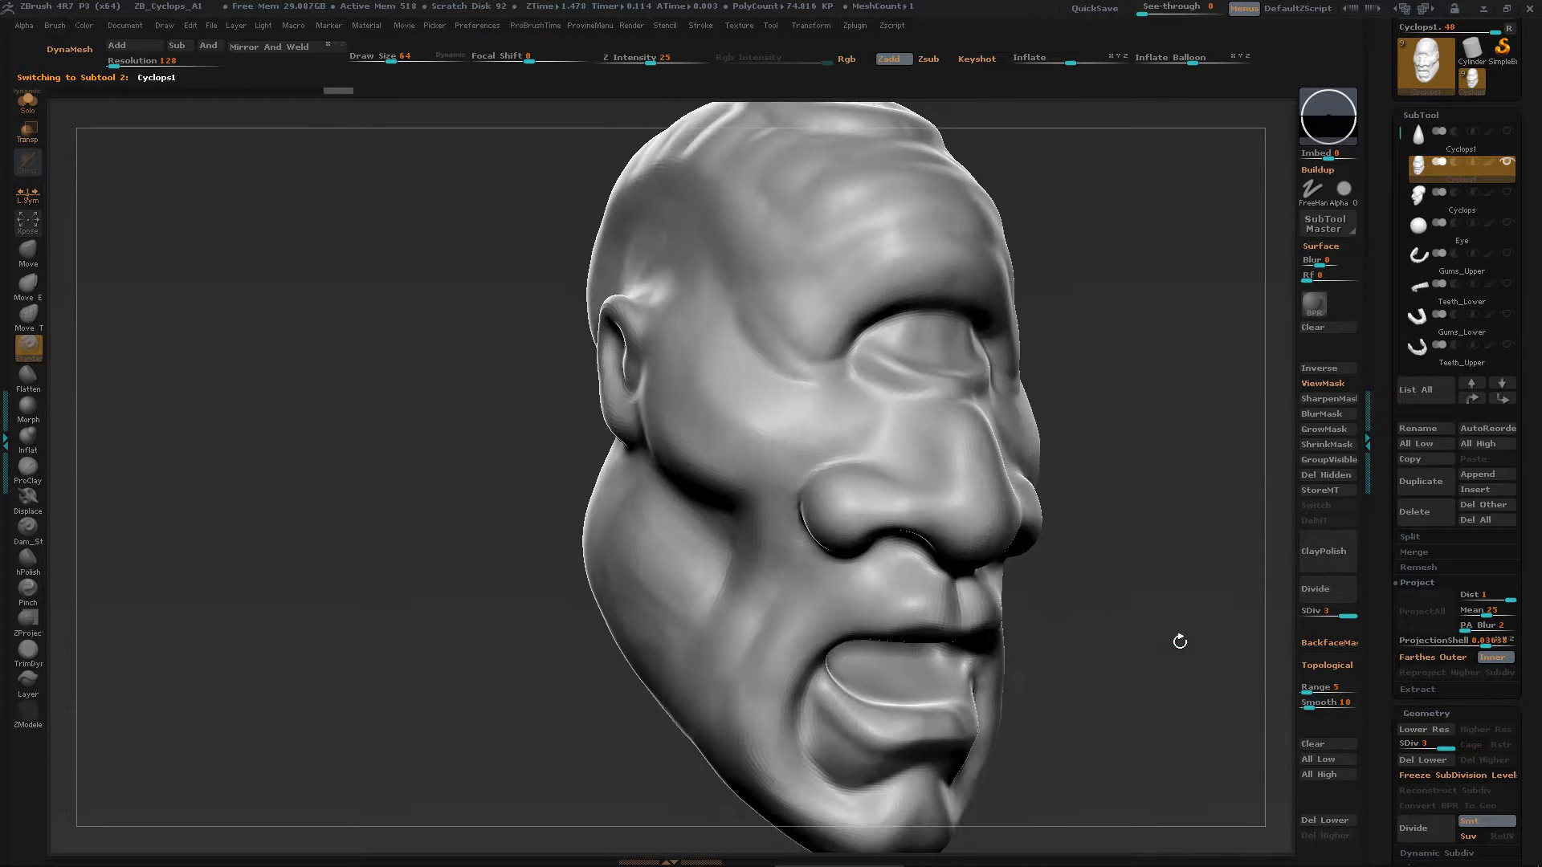
# Compare the original Cyclops head with the level 3 Cyclops1, leaving Cyclops1 active and both heads visible
pyautogui.click(1505, 211)
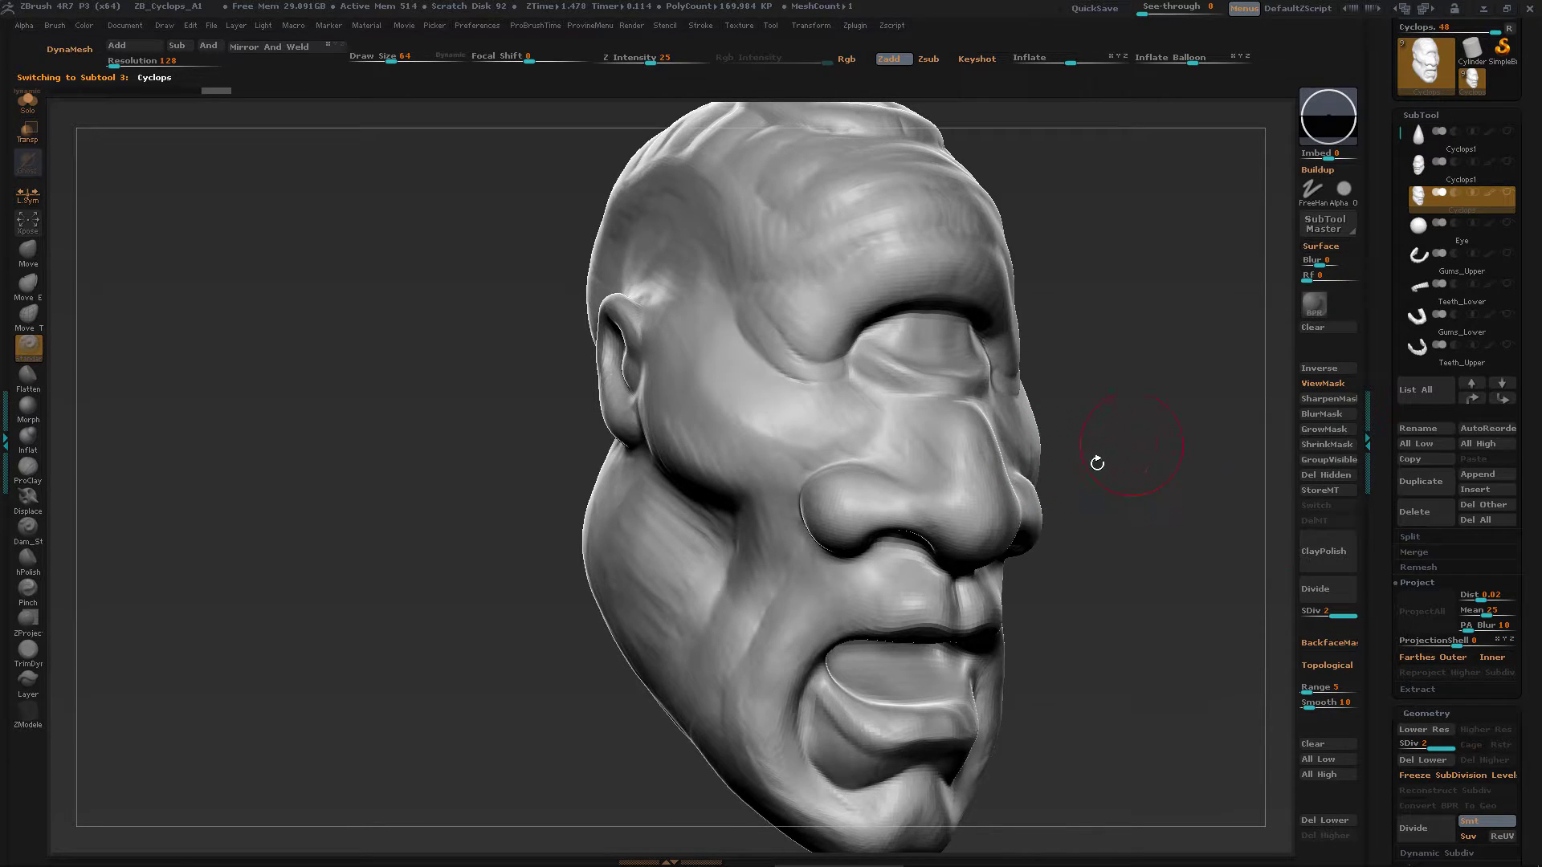
pyautogui.moveTo(1095, 457); pyautogui.dragTo(1165, 514)
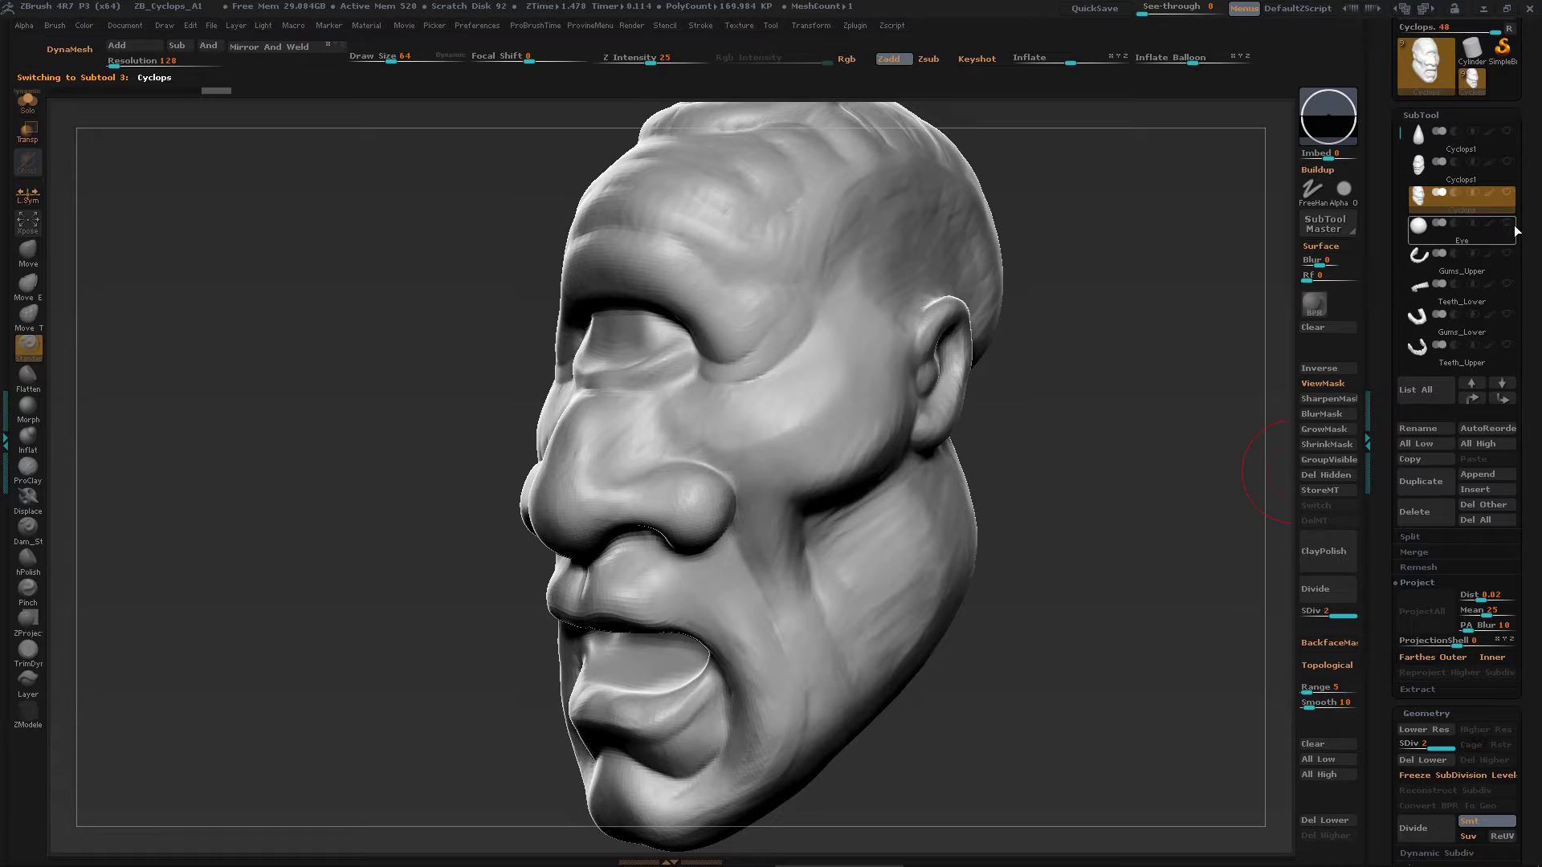
pyautogui.click(1508, 175)
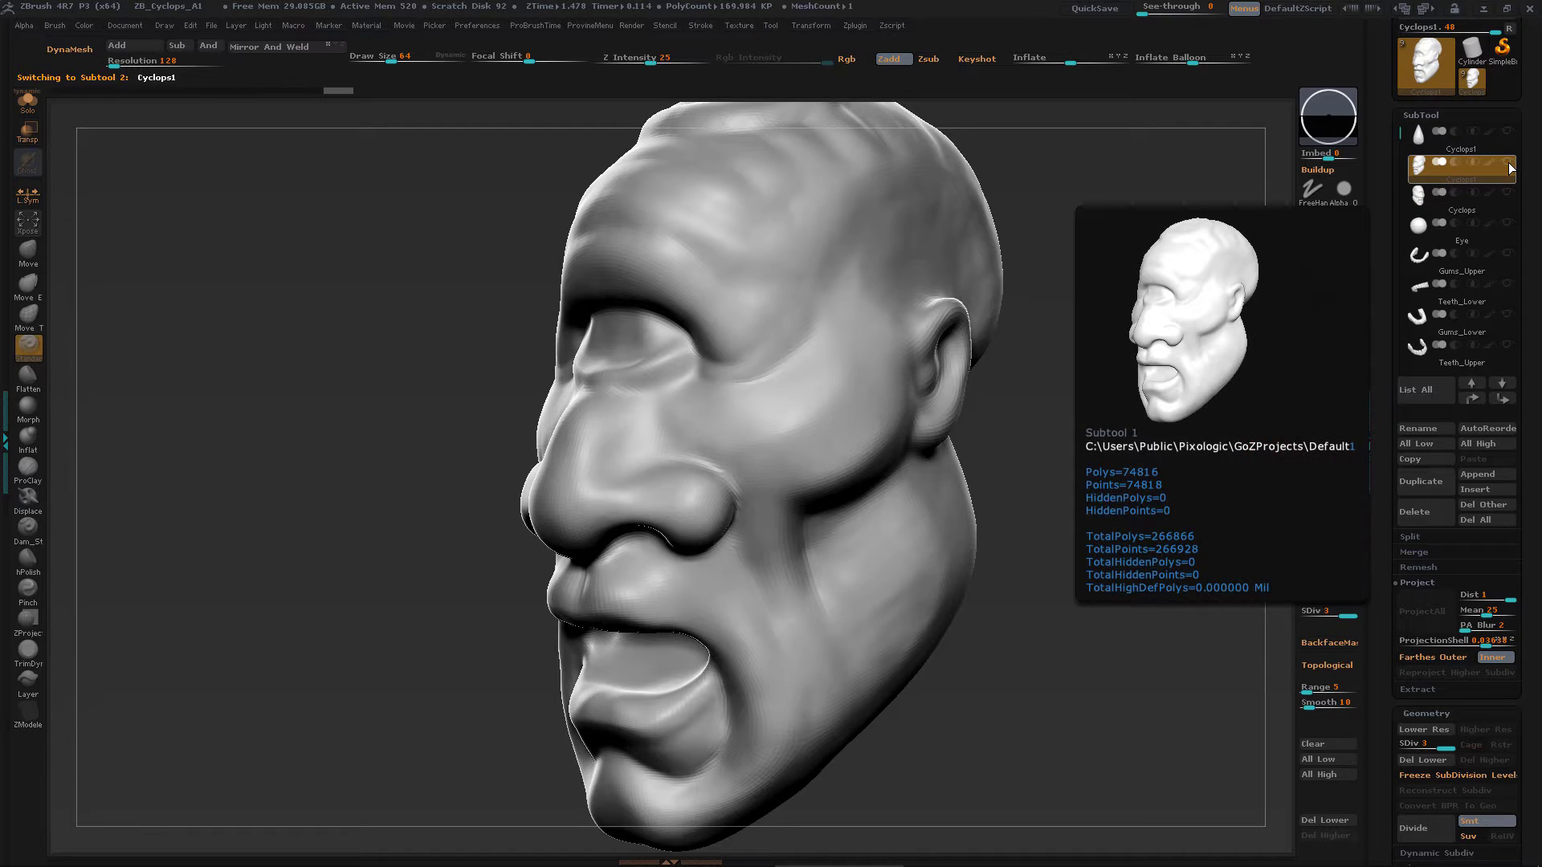
pyautogui.moveTo(1500, 201)
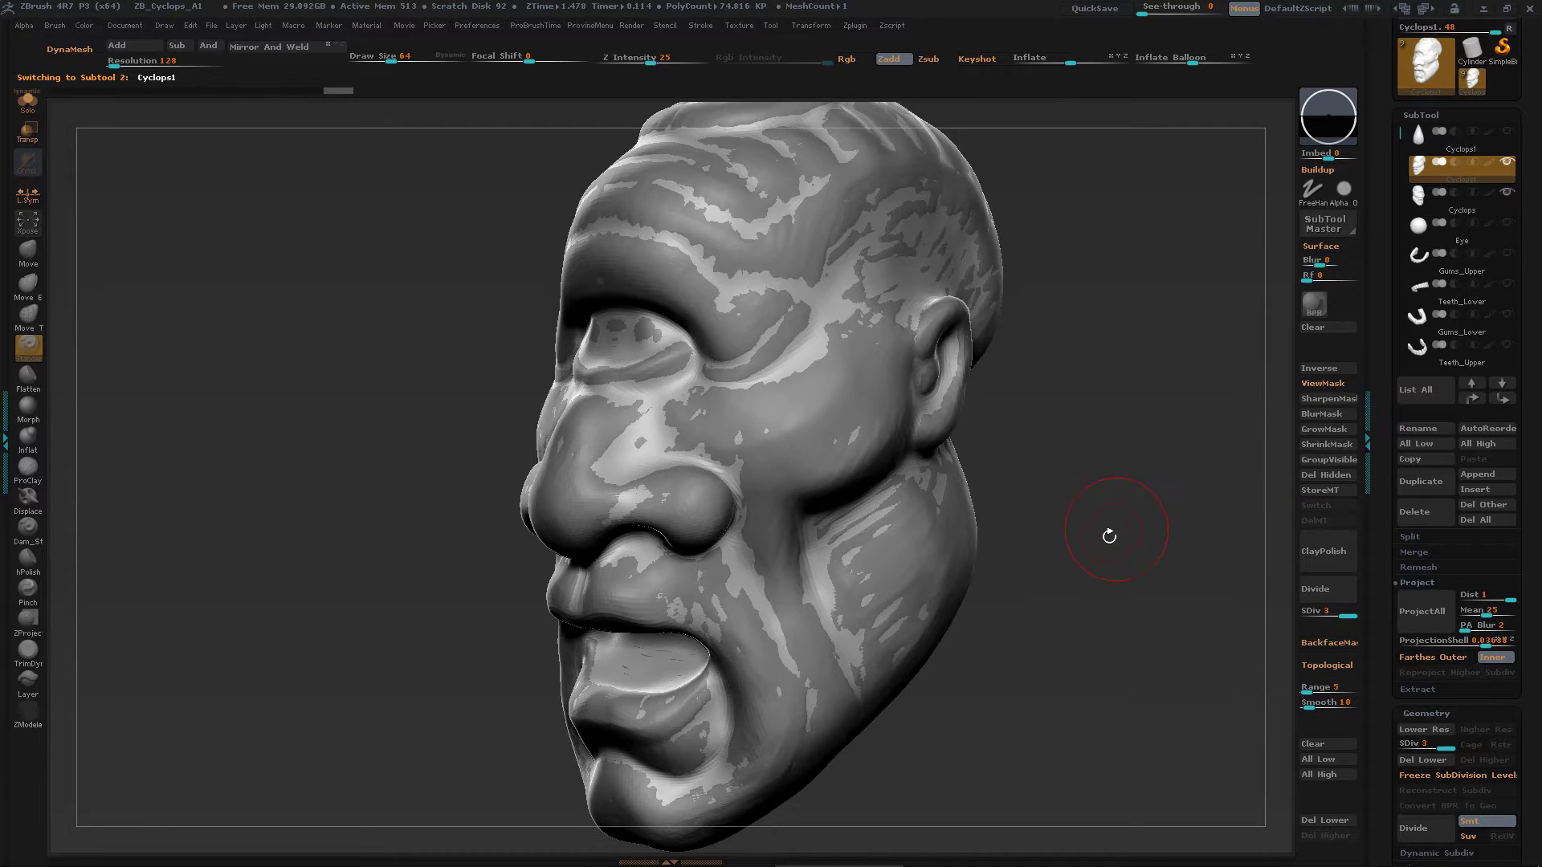
pyautogui.moveTo(1109, 535); pyautogui.dragTo(1126, 566)
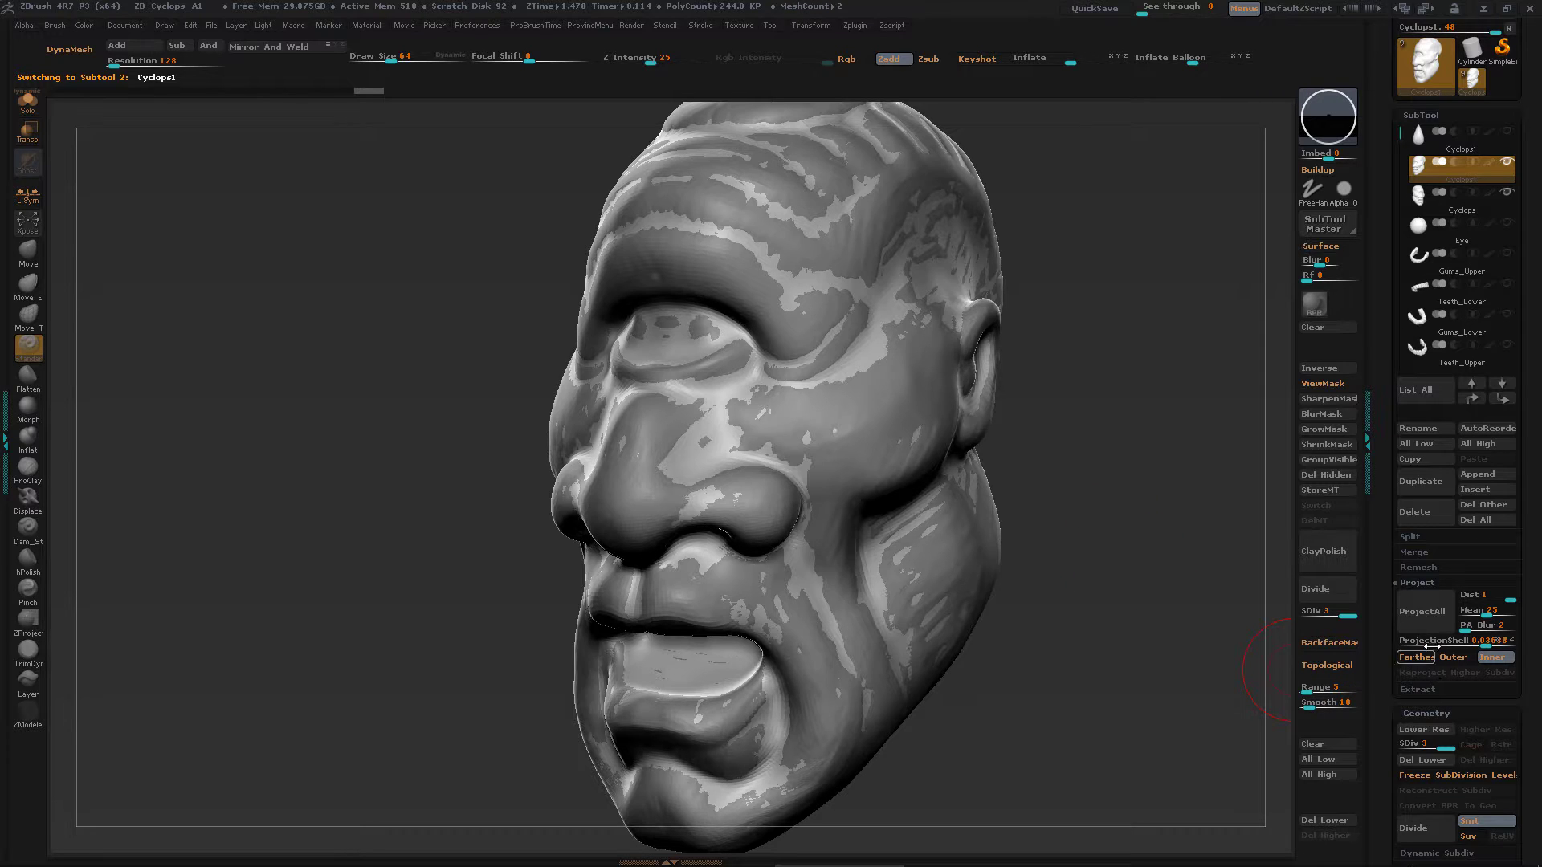
# Set the Projection Shell to about 0.02 and project the Cyclops detail onto the level 3 Cyclops1 mesh
pyautogui.moveTo(1432, 647); pyautogui.dragTo(1480, 647)
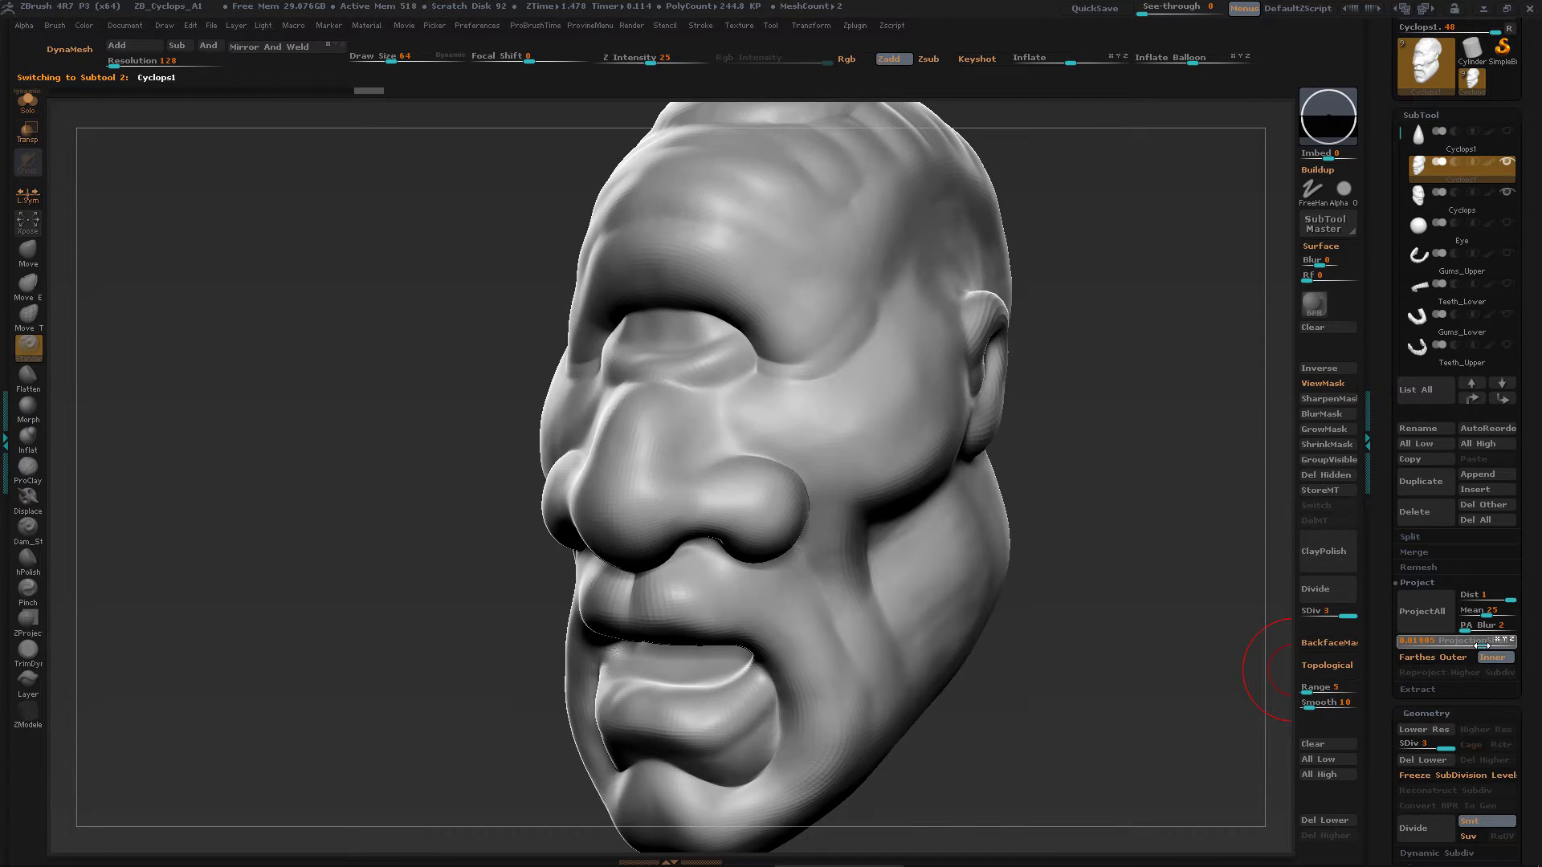
pyautogui.click(1428, 614)
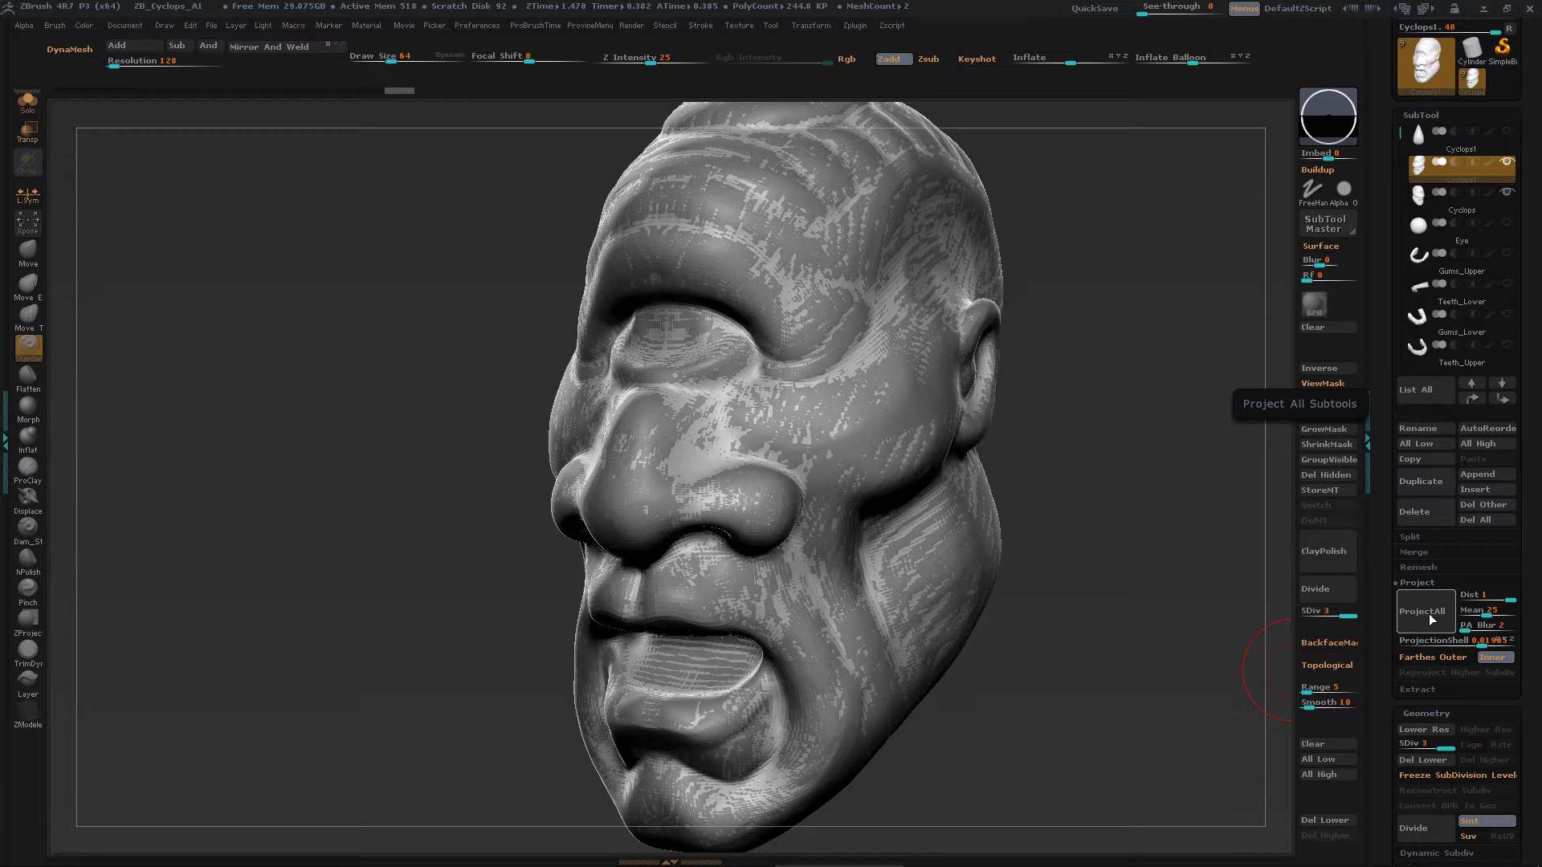
pyautogui.moveTo(1085, 699); pyautogui.dragTo(1109, 708)
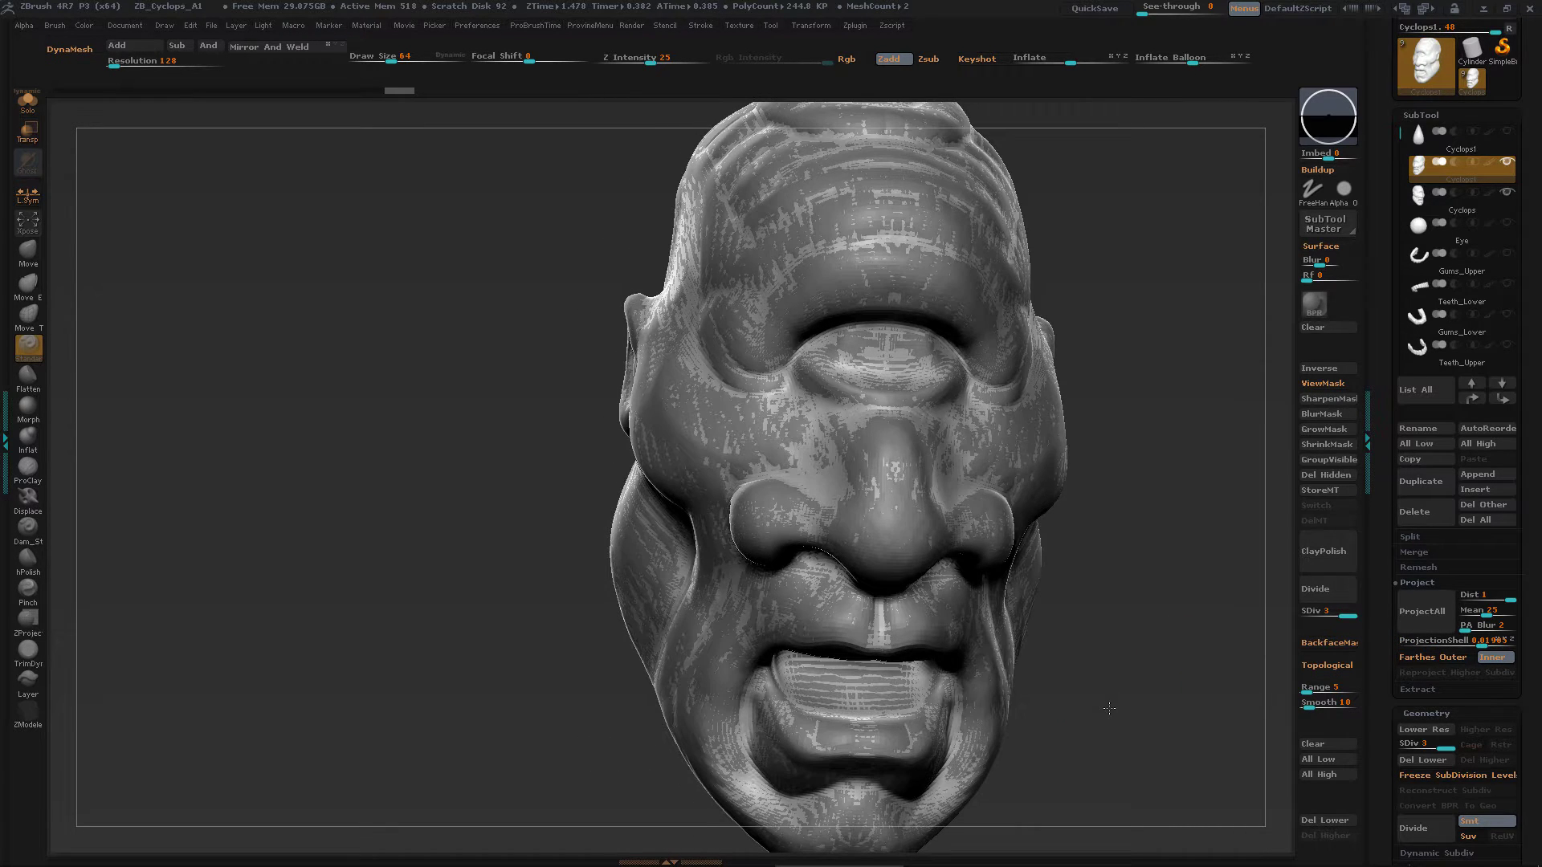
# Hide the original Cyclops and inspect the level 3 projection on Cyclops1 from several angles
pyautogui.click(1505, 165)
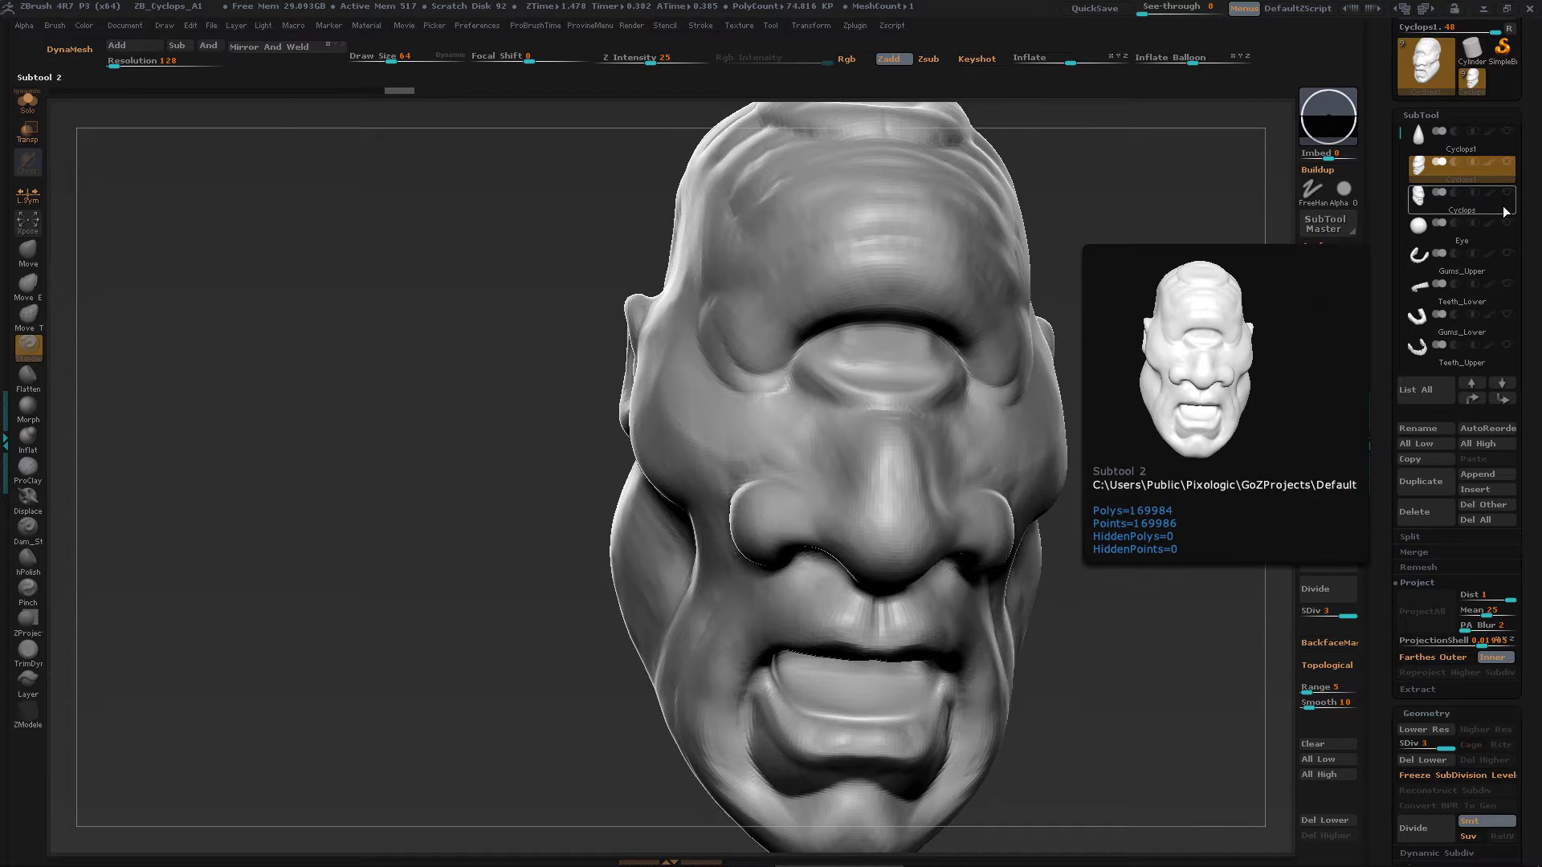
pyautogui.moveTo(1177, 458); pyautogui.dragTo(1147, 461)
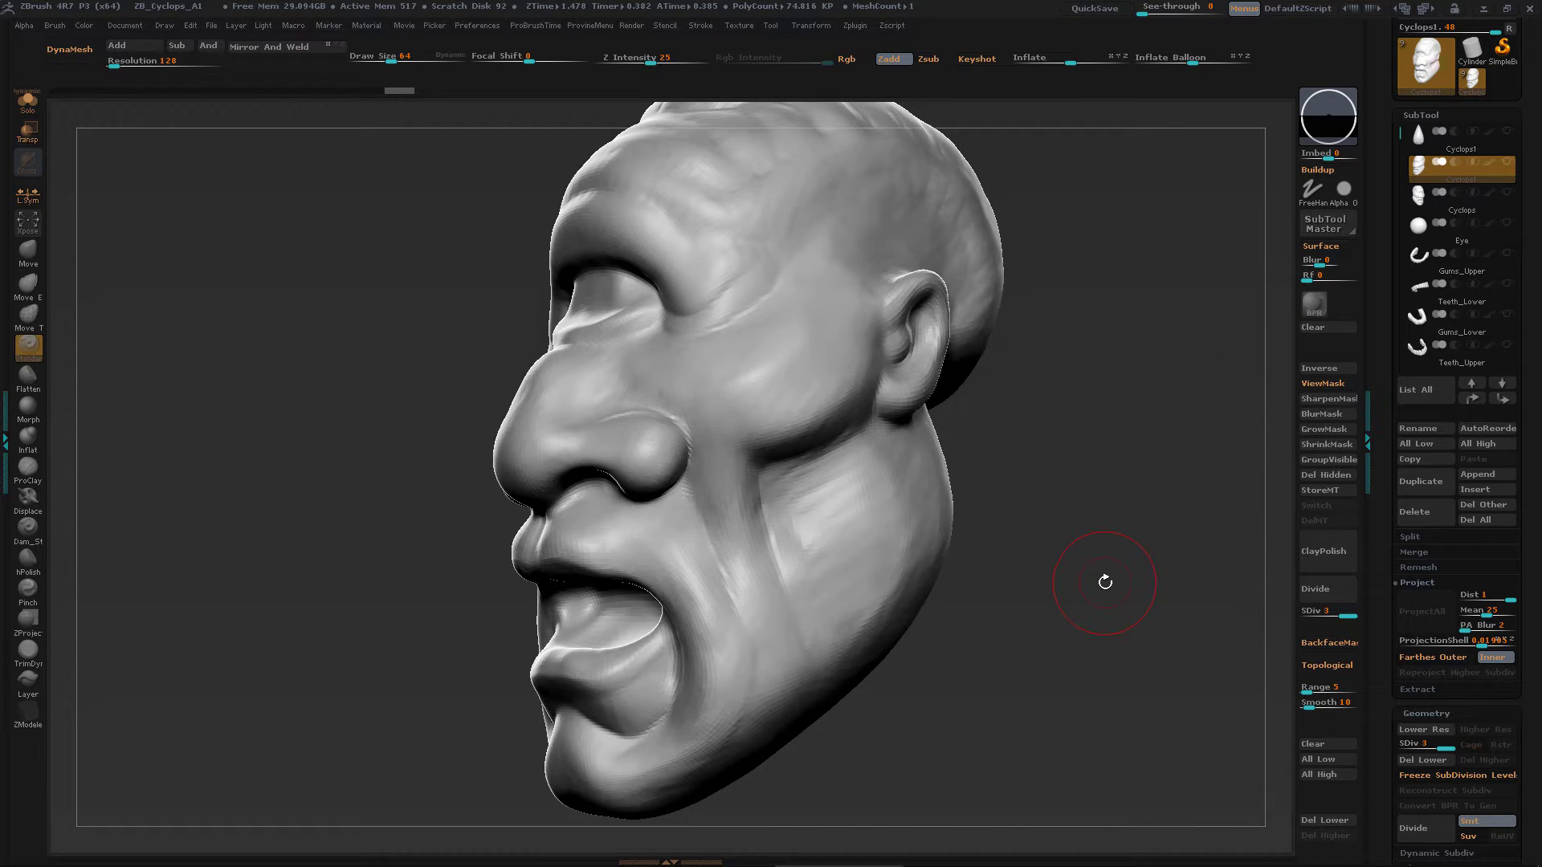
pyautogui.moveTo(1105, 582); pyautogui.dragTo(1152, 522)
# Lower Cyclops1 to subdivision level 1 and inspect the base mesh from the back and front
pyautogui.hotkey('shift', 'd')
pyautogui.hotkey('shift', 'd')
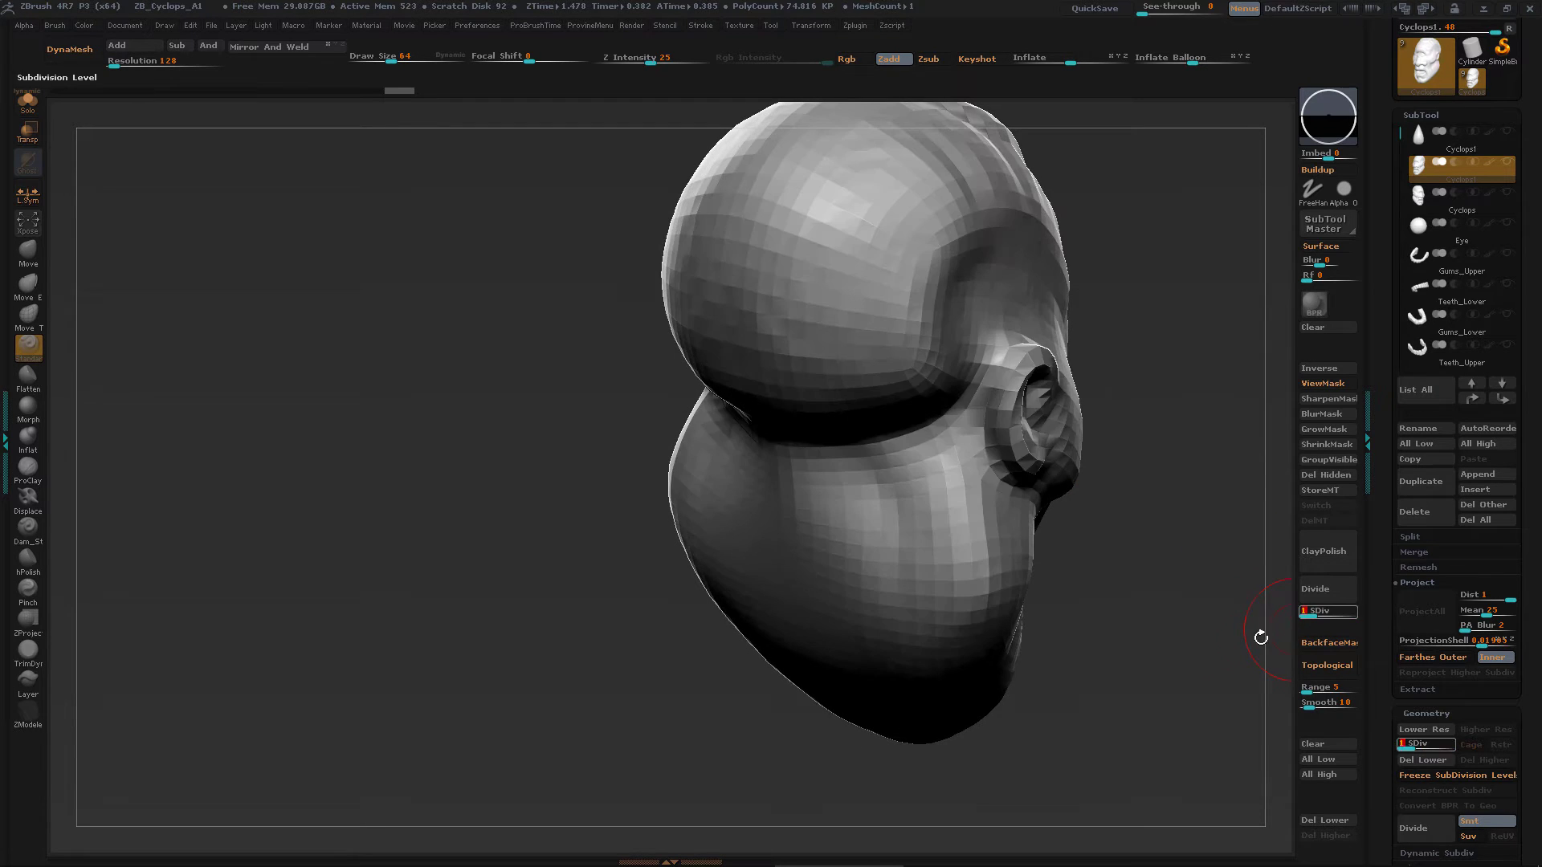
pyautogui.moveTo(1260, 637); pyautogui.dragTo(1048, 588)
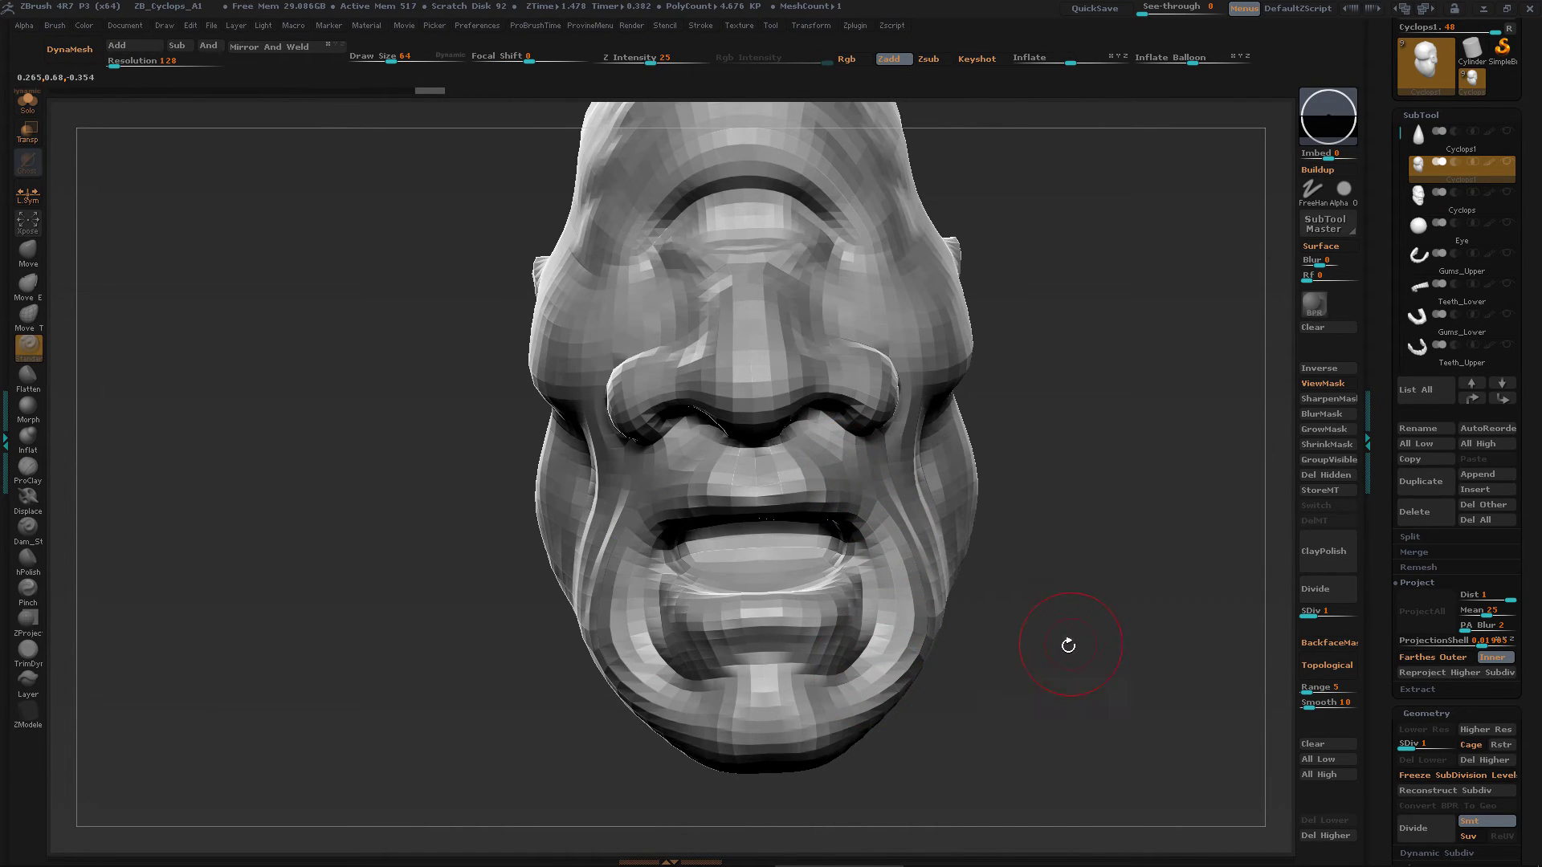
pyautogui.moveTo(1069, 646); pyautogui.dragTo(1112, 692)
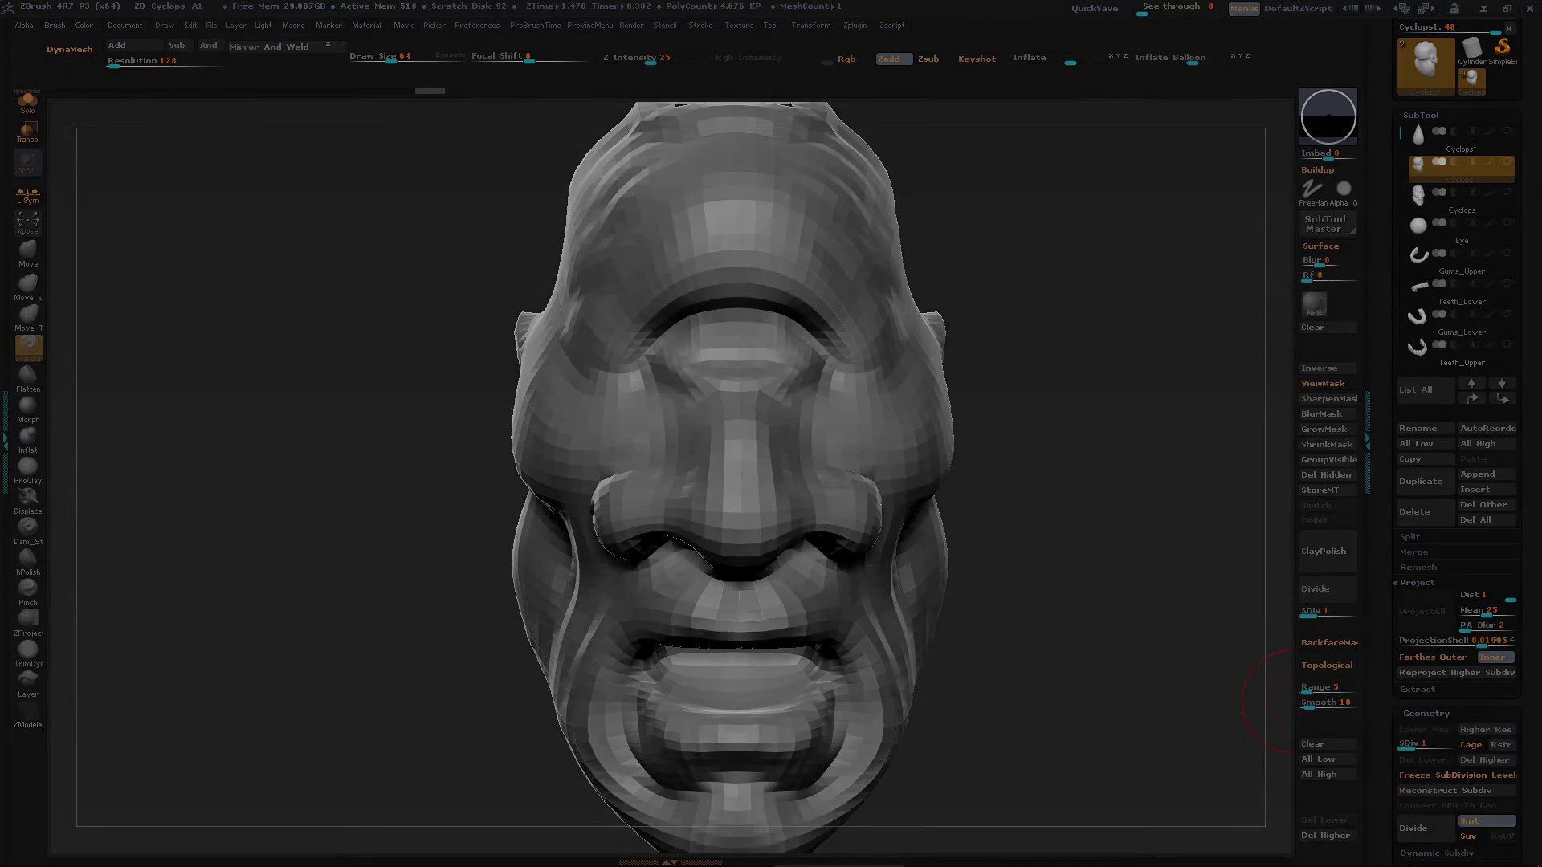